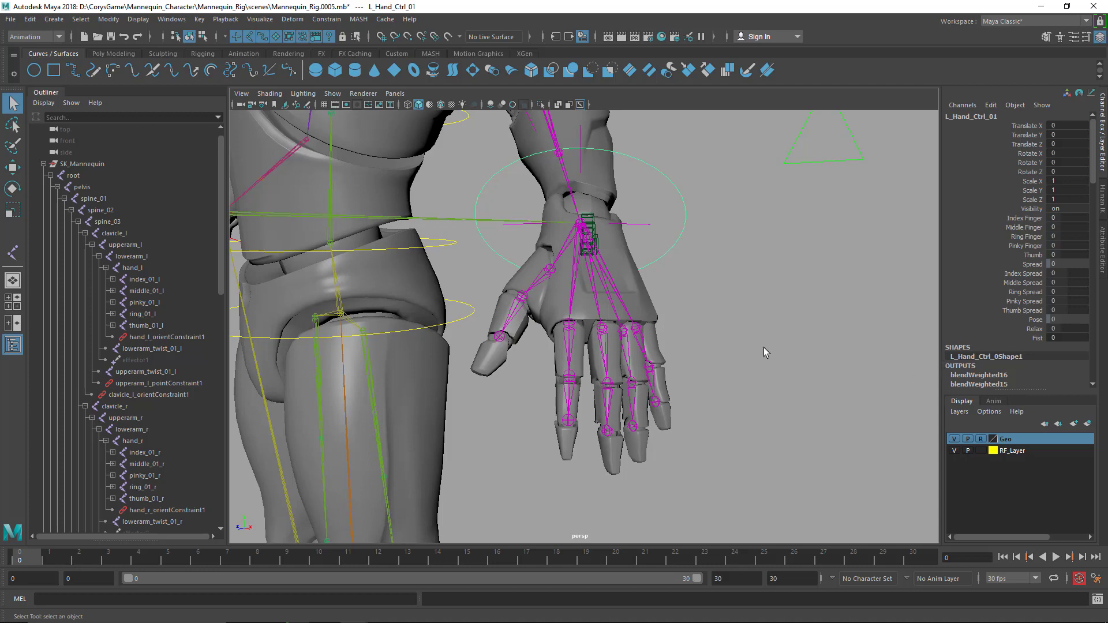
Try out the Fist attribute on the left hand control L_Hand_Ctrl_01, and undo the change
alt+drag(764, 348, 757, 314)
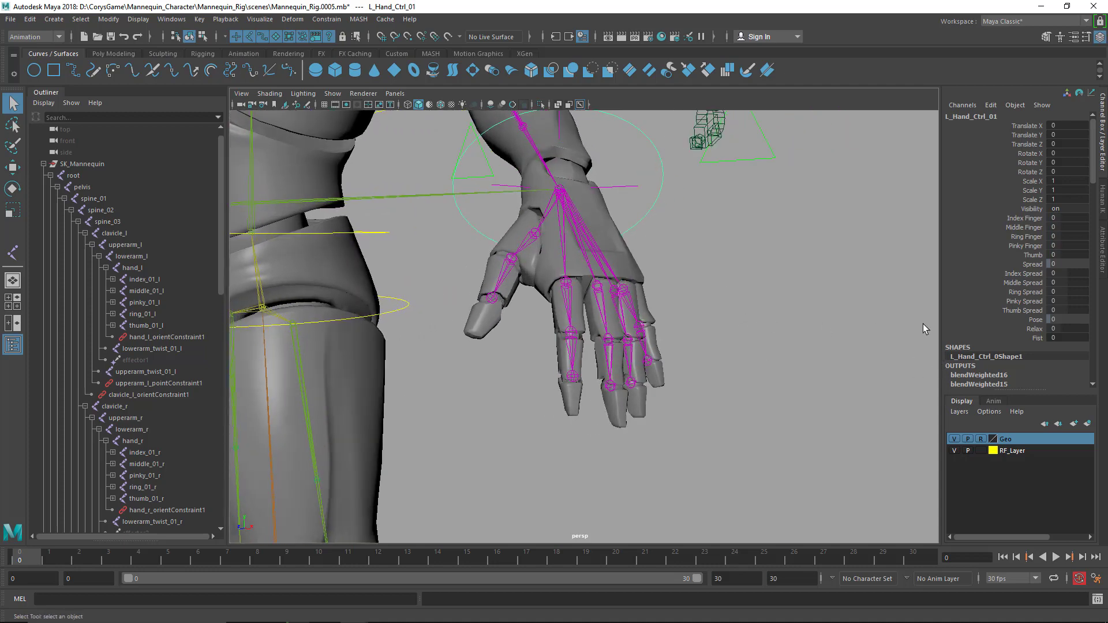
click(1004, 338)
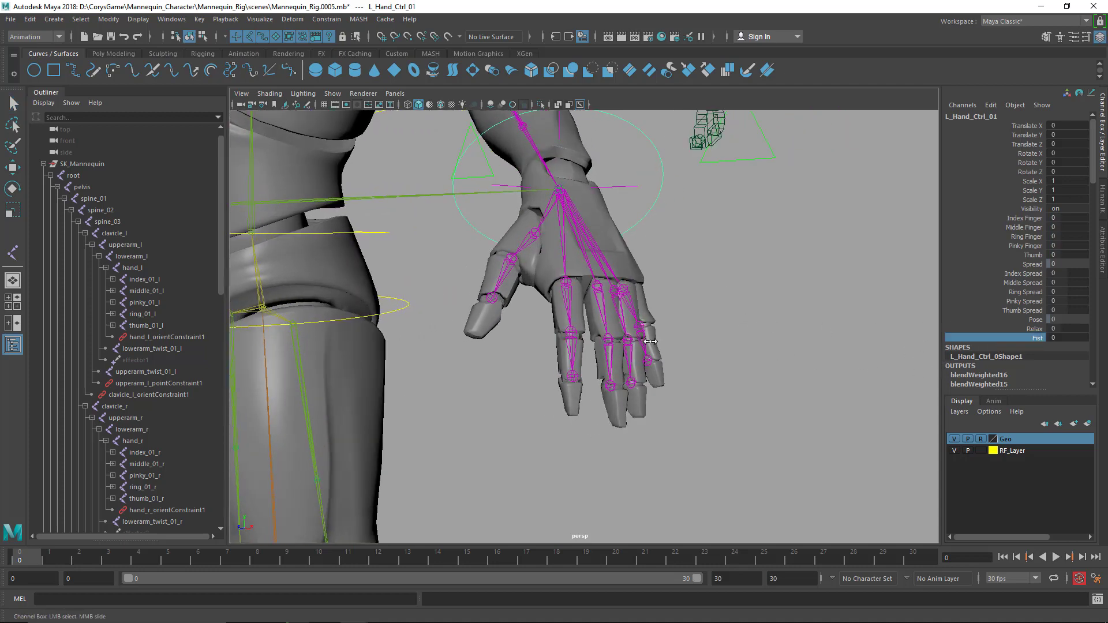
middle_drag(651, 341, 720, 339)
key(ctrl+z)
alt+drag(718, 337, 706, 337)
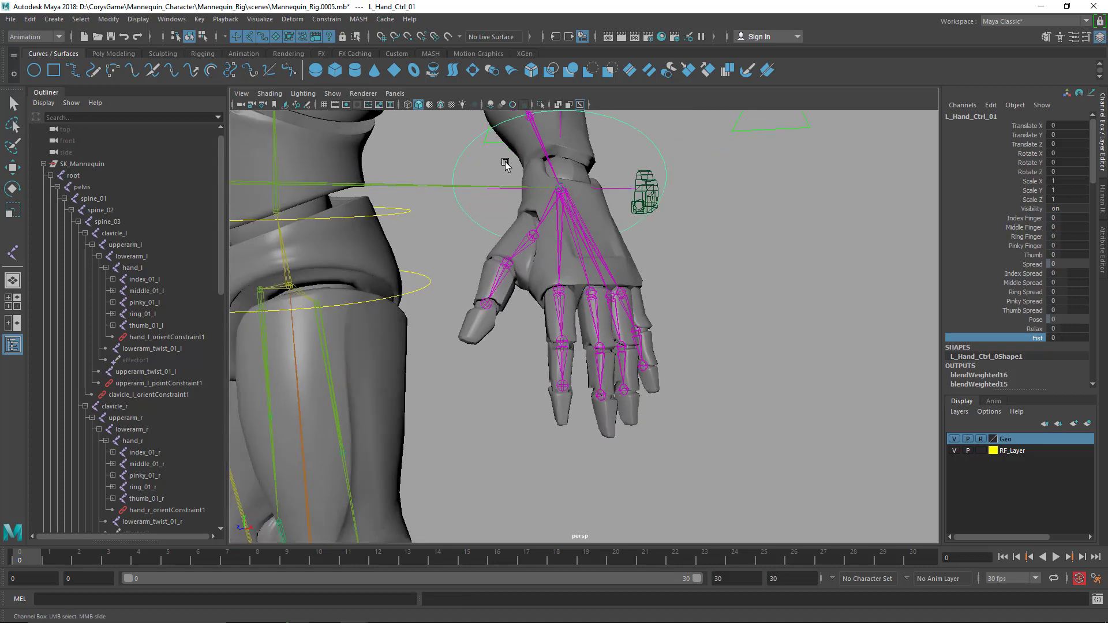
alt+drag(735, 245, 740, 242)
click(678, 190)
key(w)
alt+right_drag(689, 202, 664, 261)
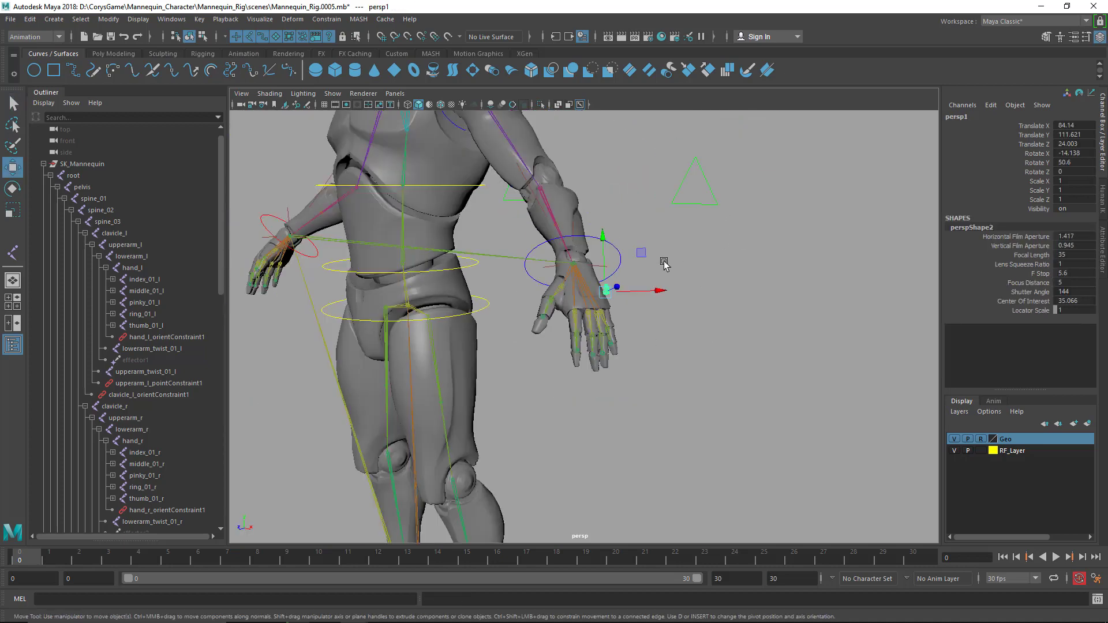
scroll(648, 289, up, 5)
key(q)
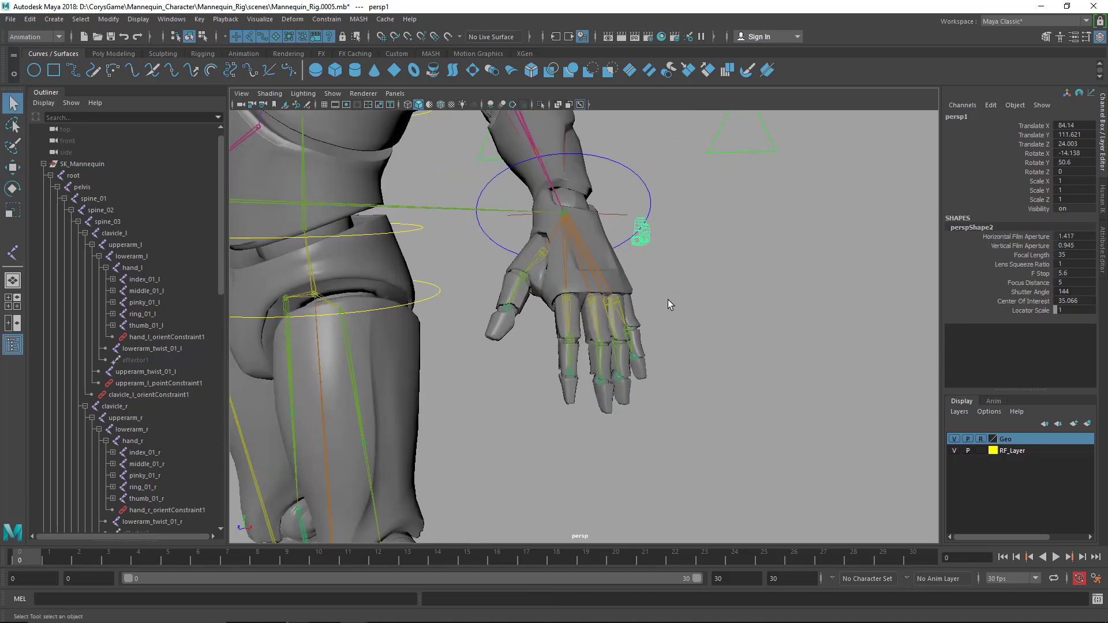
click(669, 300)
scroll(675, 312, up, 3)
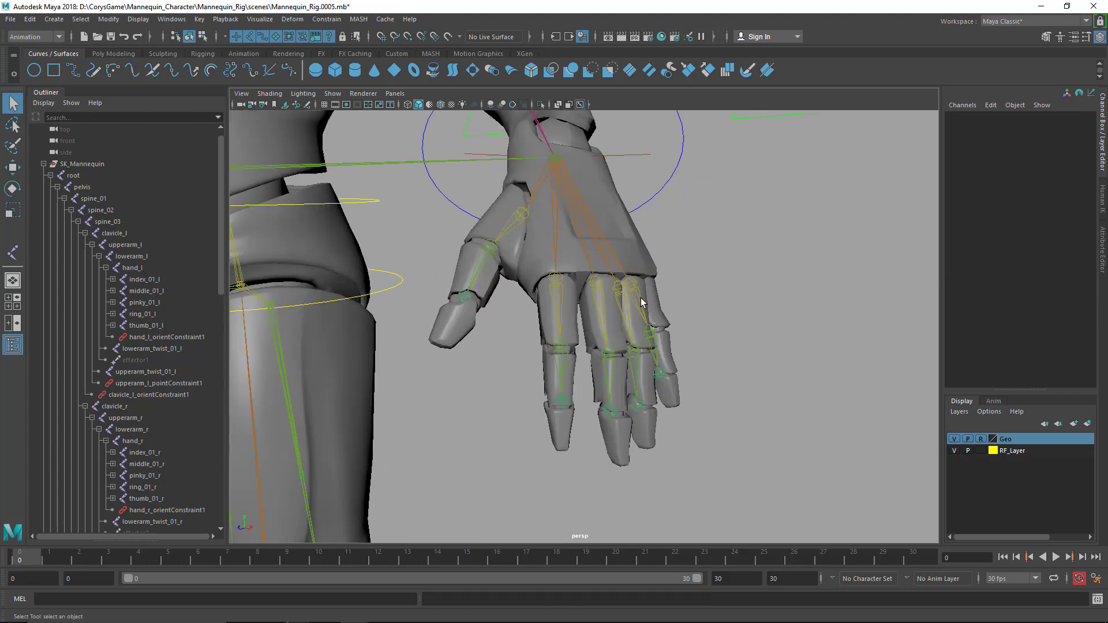
Select the hand_l and hand_r joints of the mannequin together
click(642, 302)
alt+drag(642, 302, 639, 325)
scroll(507, 301, down, 4)
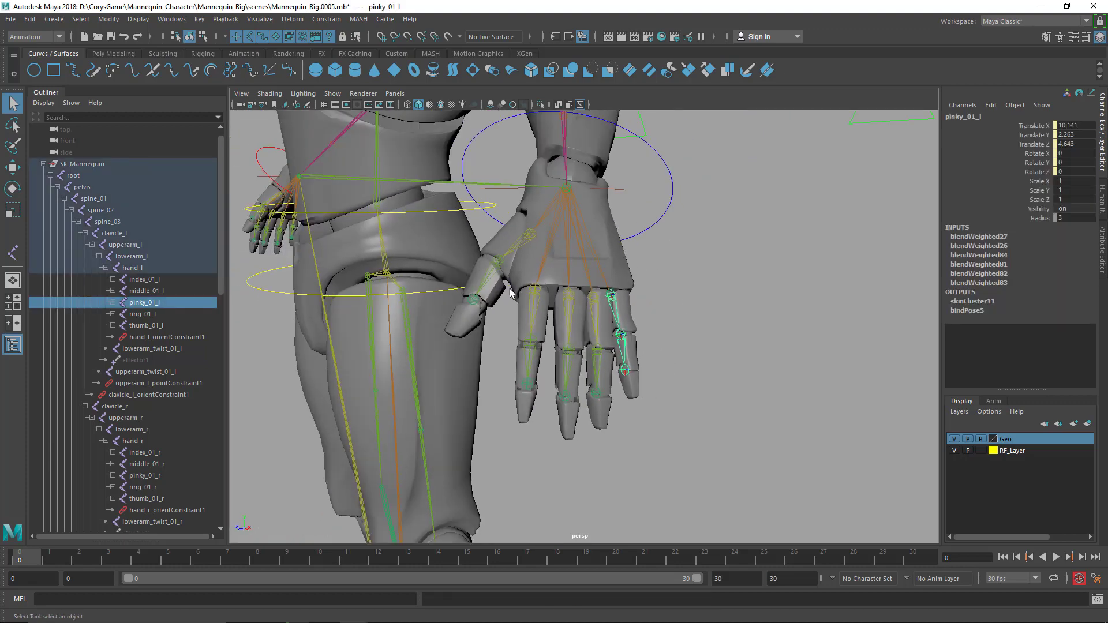
alt+drag(508, 303, 671, 326)
click(616, 250)
scroll(612, 279, down, 2)
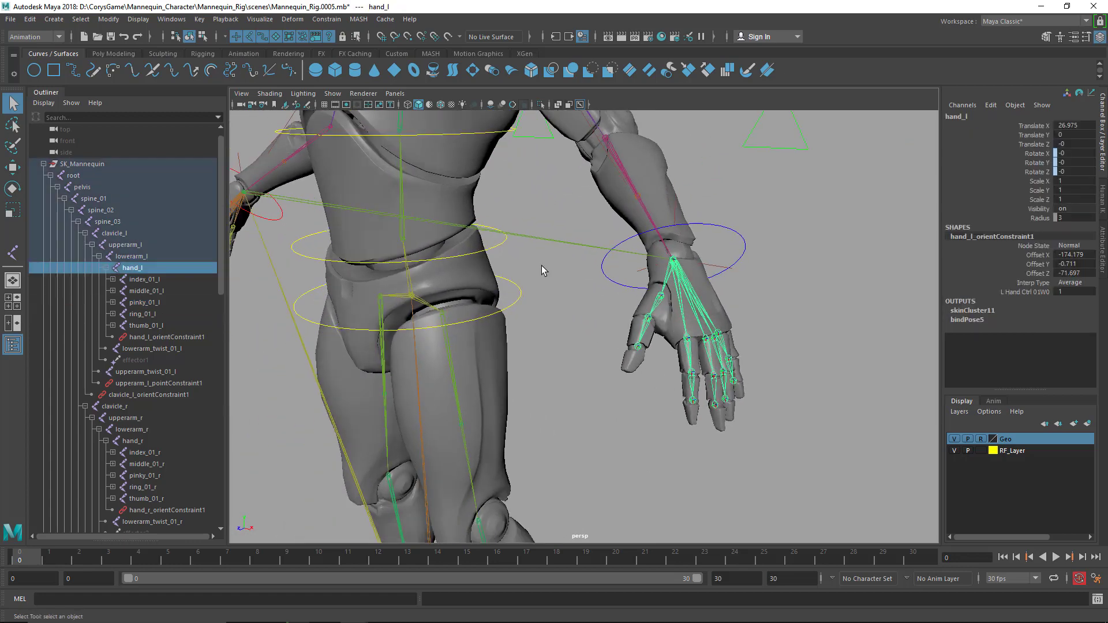
alt+drag(542, 265, 584, 283)
shift+click(348, 231)
scroll(604, 309, down, 2)
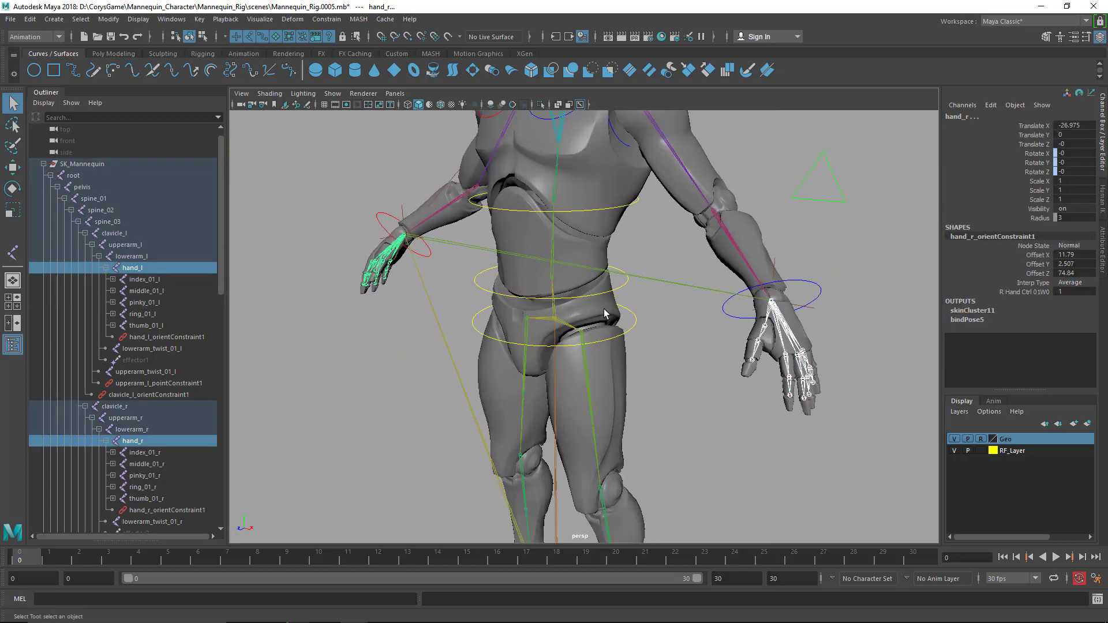
alt+middle_drag(604, 310, 515, 292)
Try selecting the full hierarchies of both hands without the hand joints themselves, and undo back to the left hand joint alone
click(107, 21)
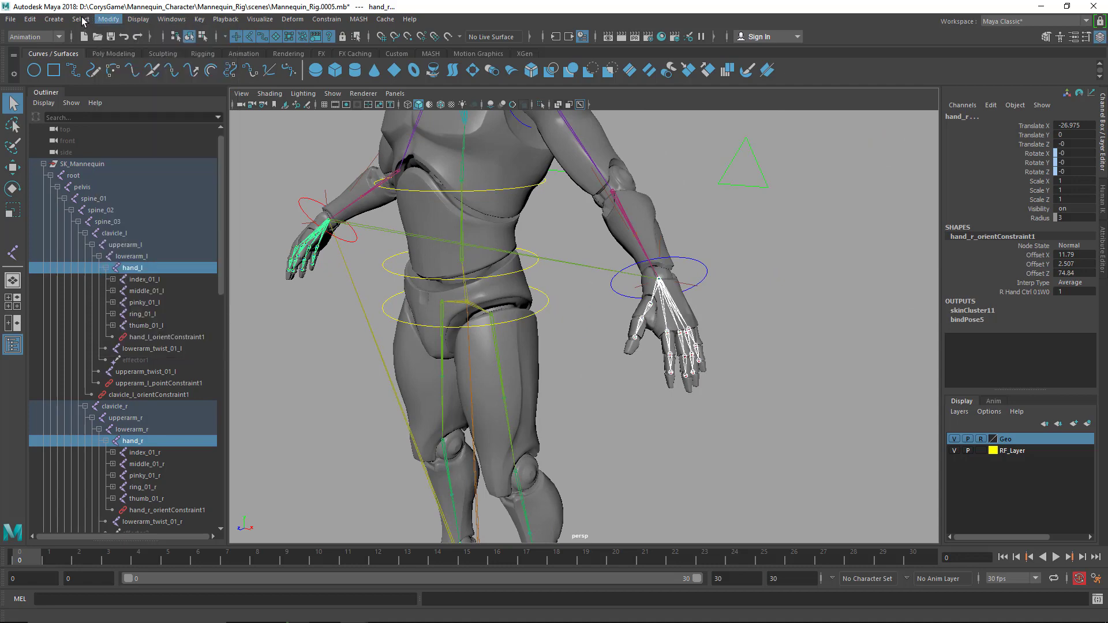
mouse_move(83, 22)
click(97, 75)
alt+middle_drag(684, 301, 715, 298)
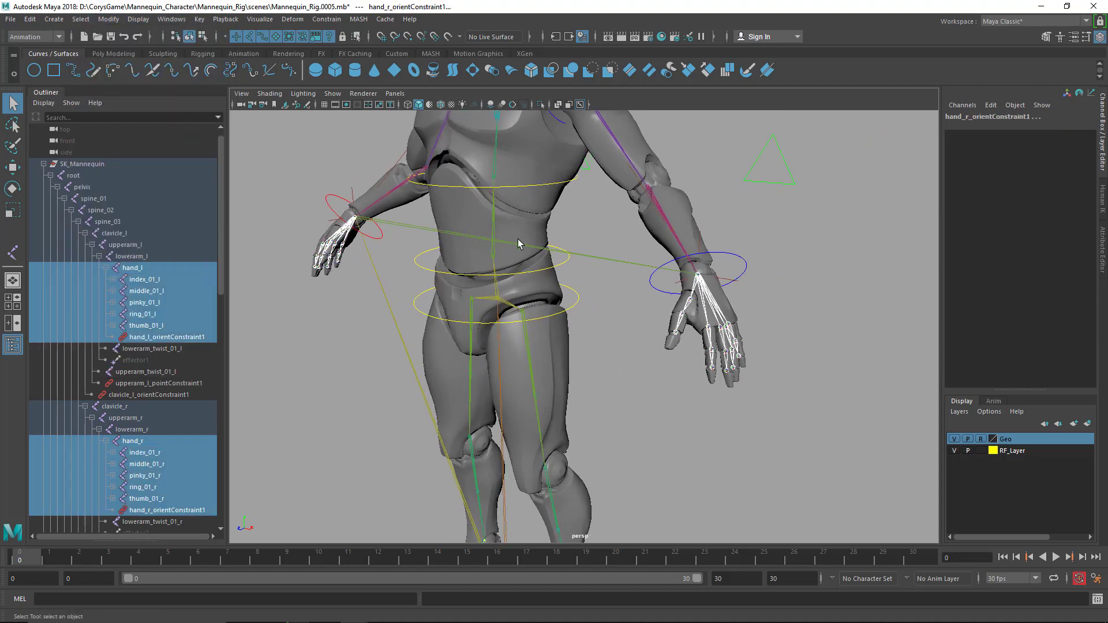
ctrl+click(709, 295)
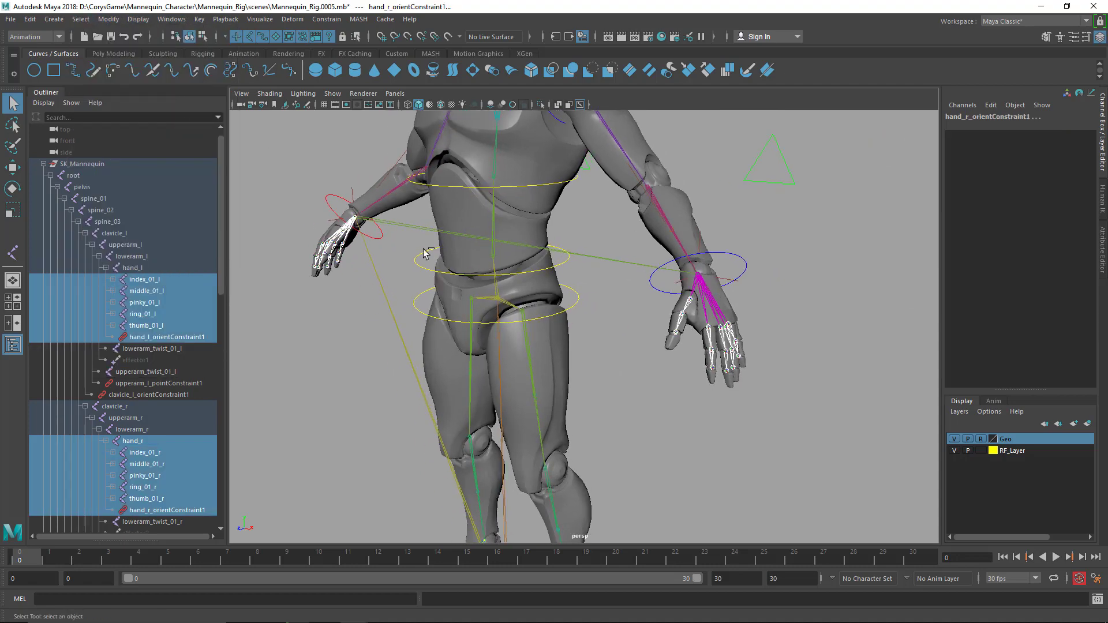
ctrl+click(344, 233)
key(ctrl+z)
ctrl+click(354, 226)
scroll(726, 301, up, 5)
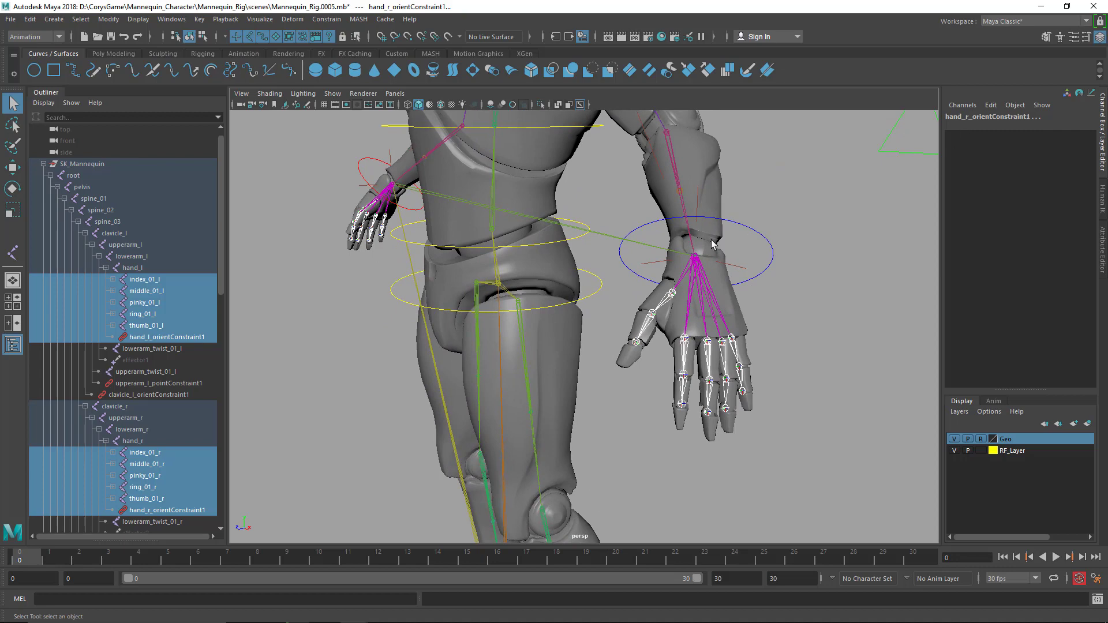
key(ctrl+z)
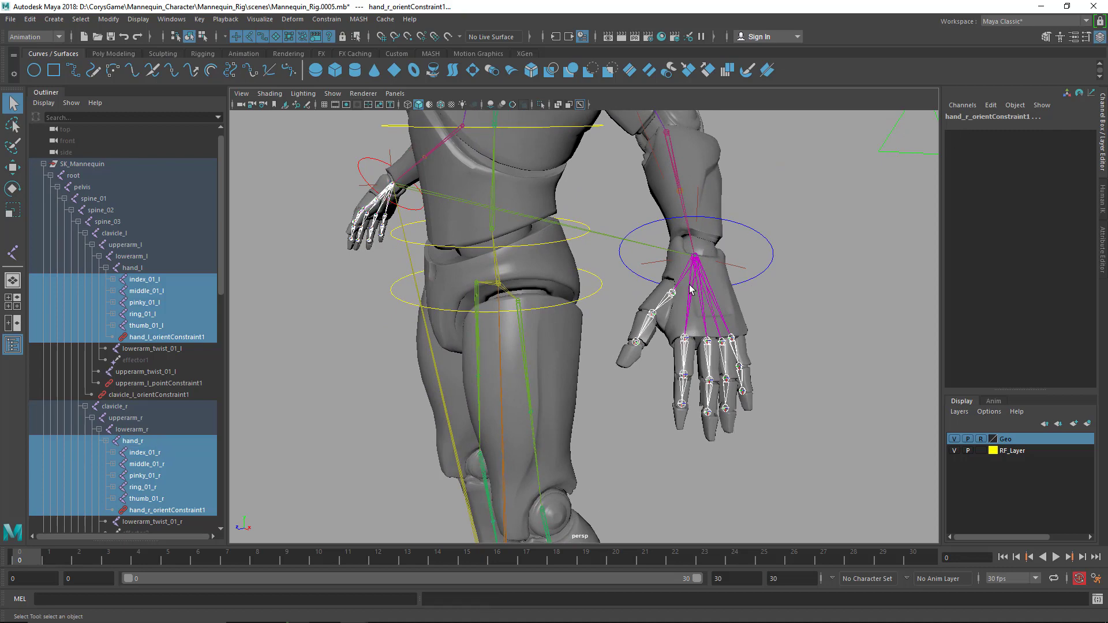
key(ctrl+z)
Select the hierarchy of hand_l, leaving out the hand joint itself and hand_l_orientConstraint1
click(86, 19)
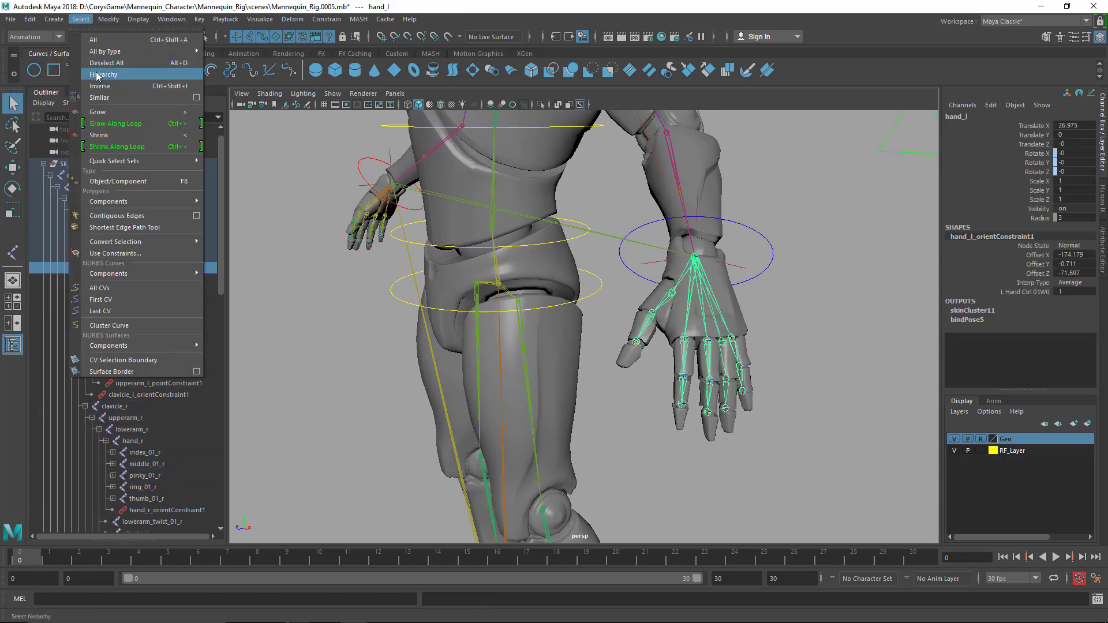
click(101, 74)
ctrl+click(702, 284)
alt+middle_drag(792, 314, 563, 313)
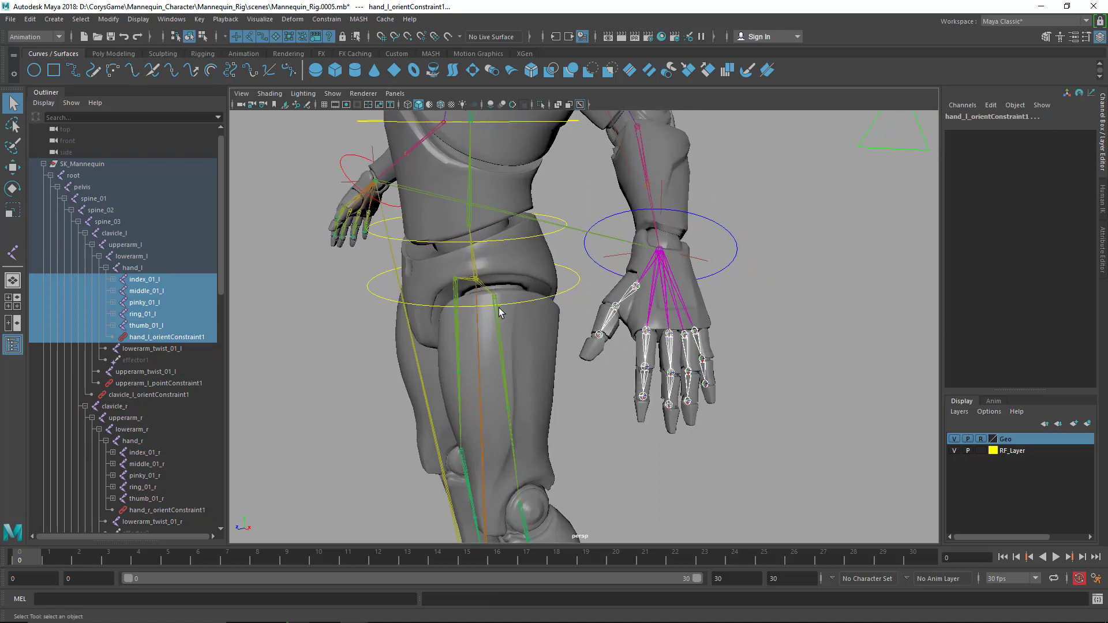
key(ctrl+z)
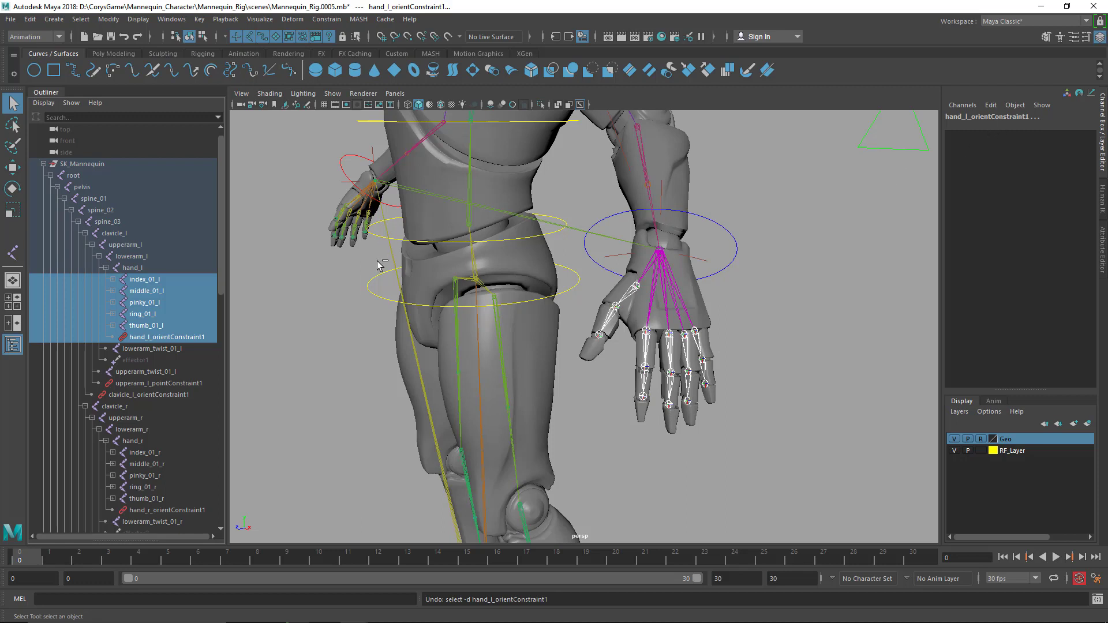
ctrl+click(166, 340)
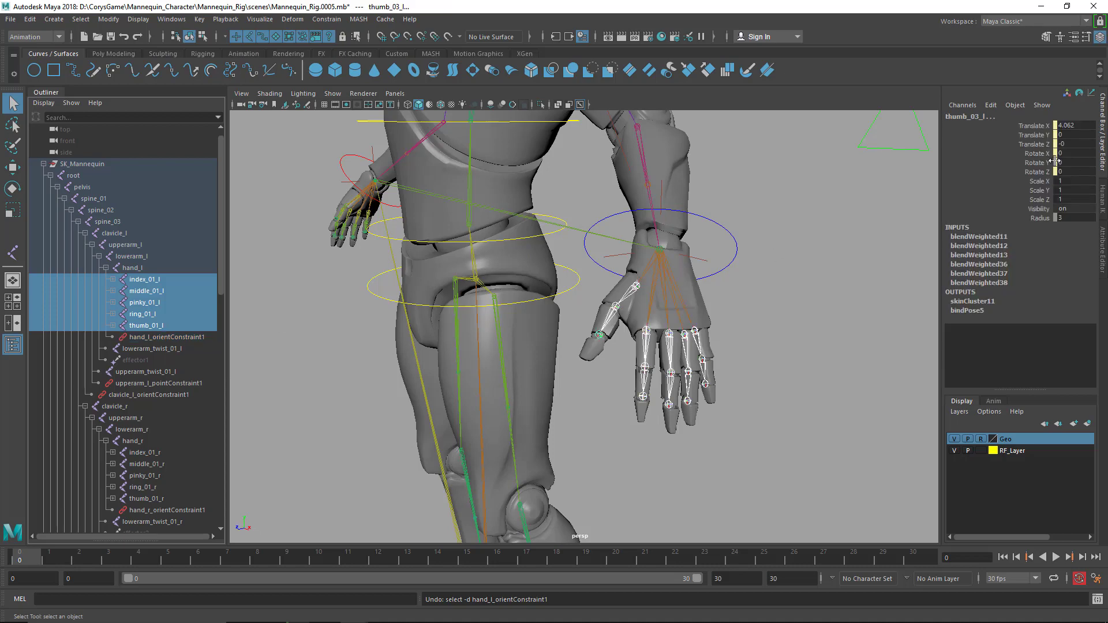
Select the hand_l and hand_r joints and extend the selection to their full hierarchies
click(677, 273)
click(674, 274)
alt+drag(674, 274, 683, 274)
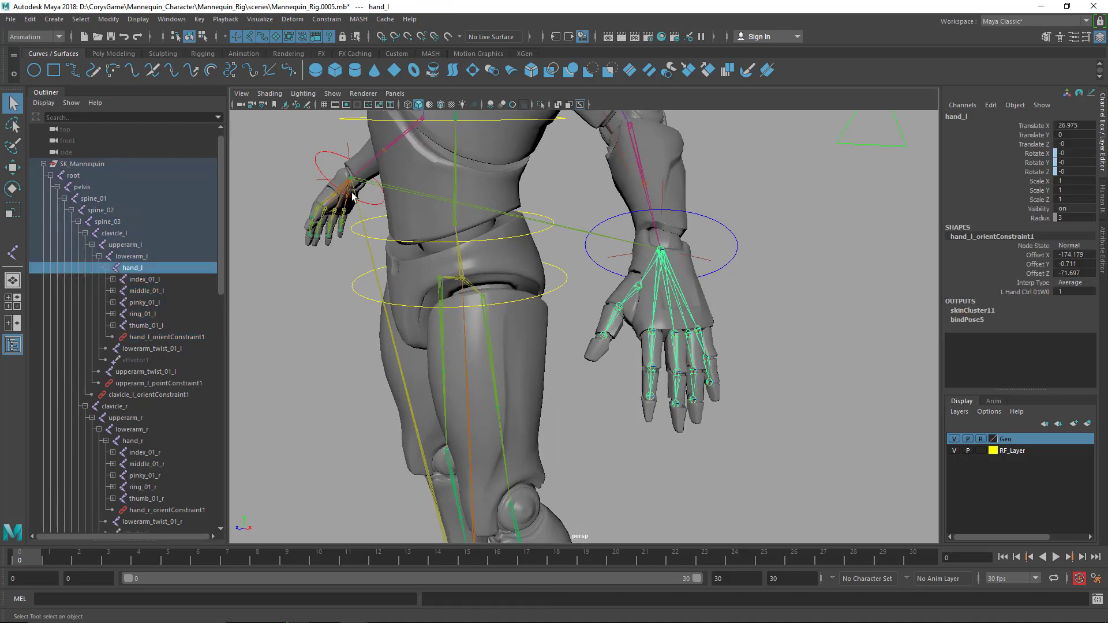
shift+click(346, 194)
click(81, 19)
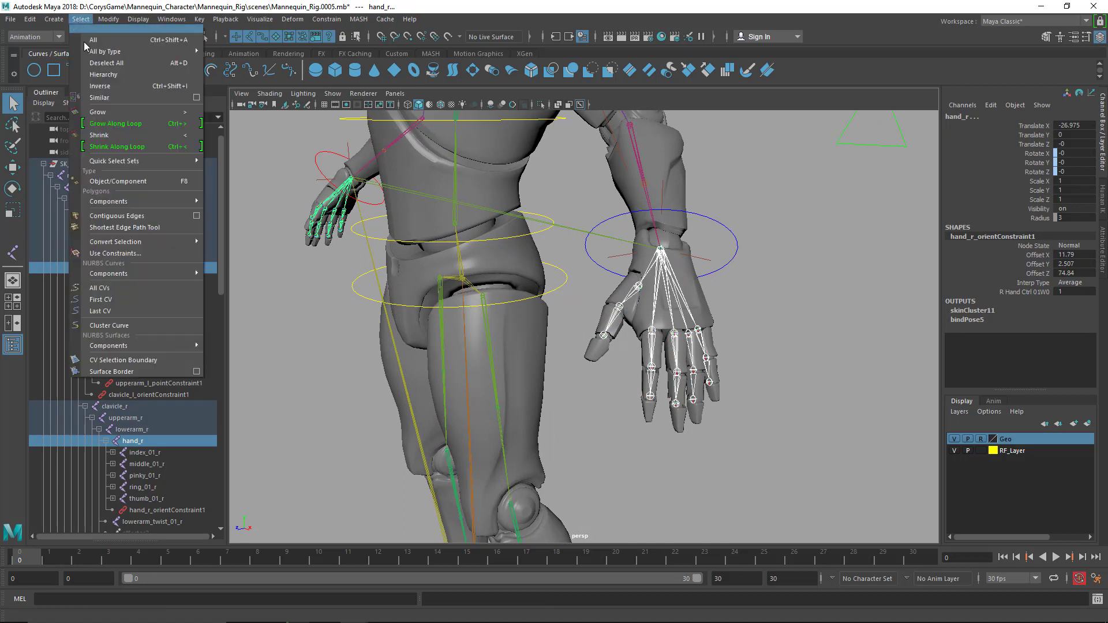
click(103, 68)
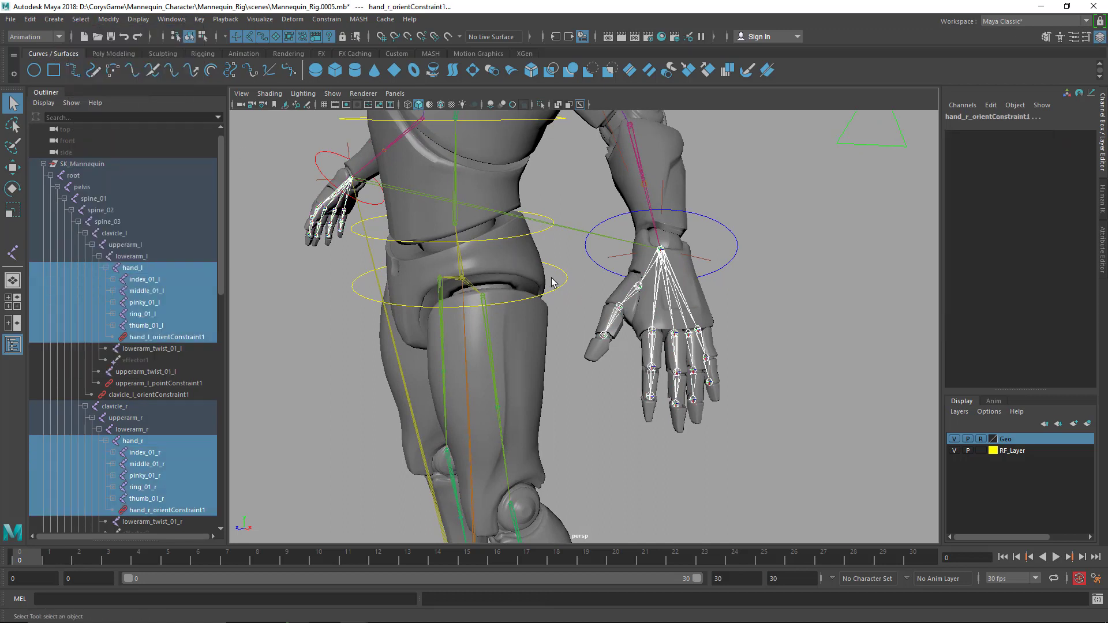
Remove both hand joints and both hand orient constraints from the selection, keeping only the finger and thumb joints
ctrl+click(662, 270)
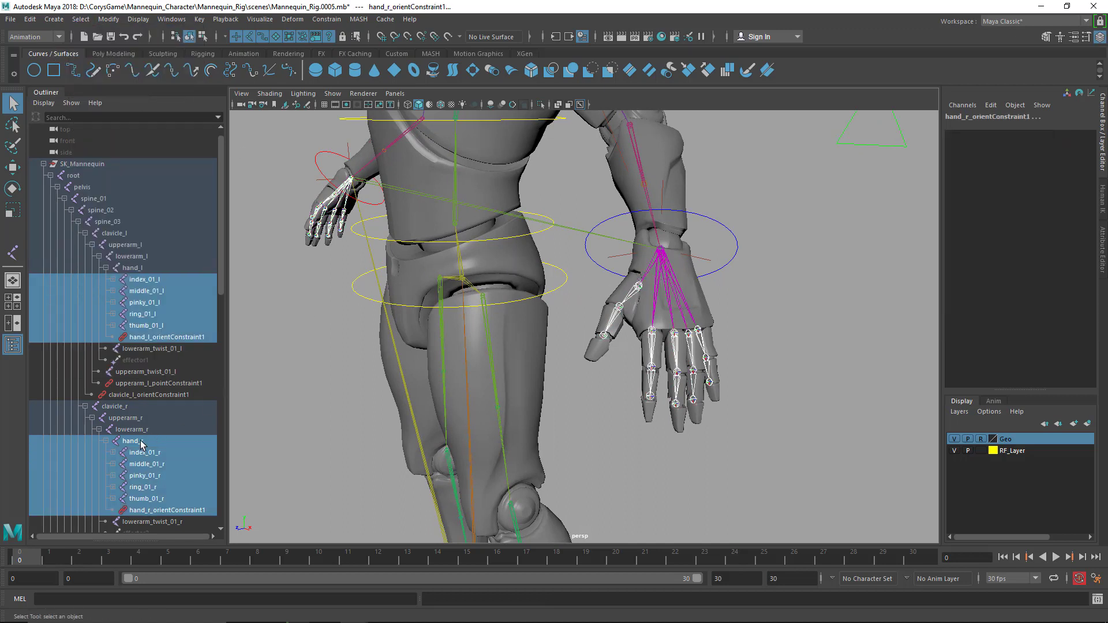
ctrl+click(132, 441)
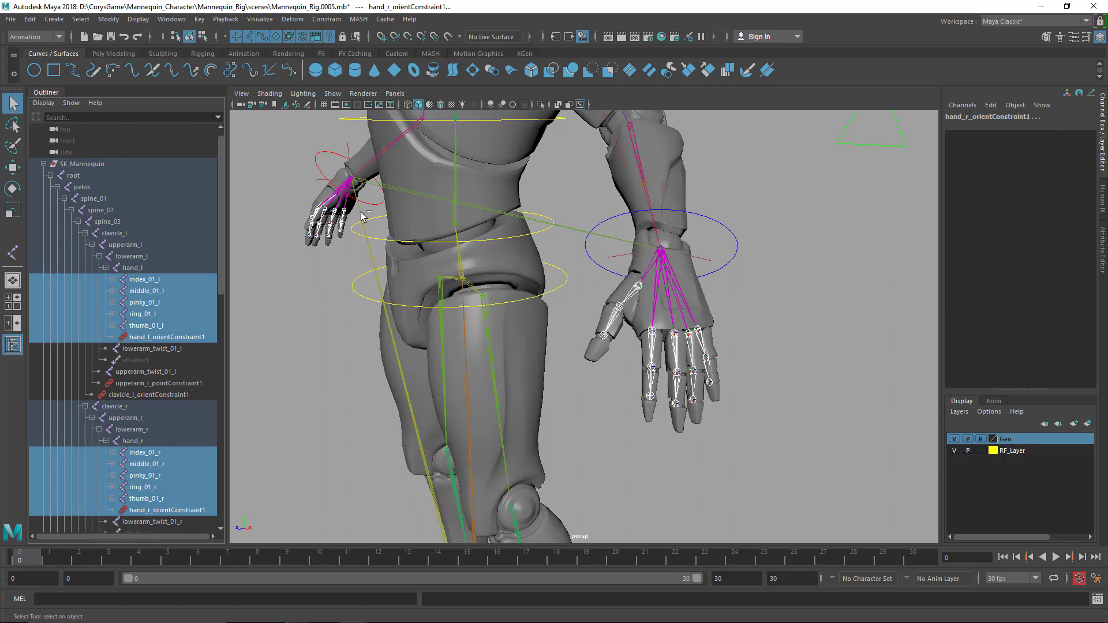
ctrl+click(160, 339)
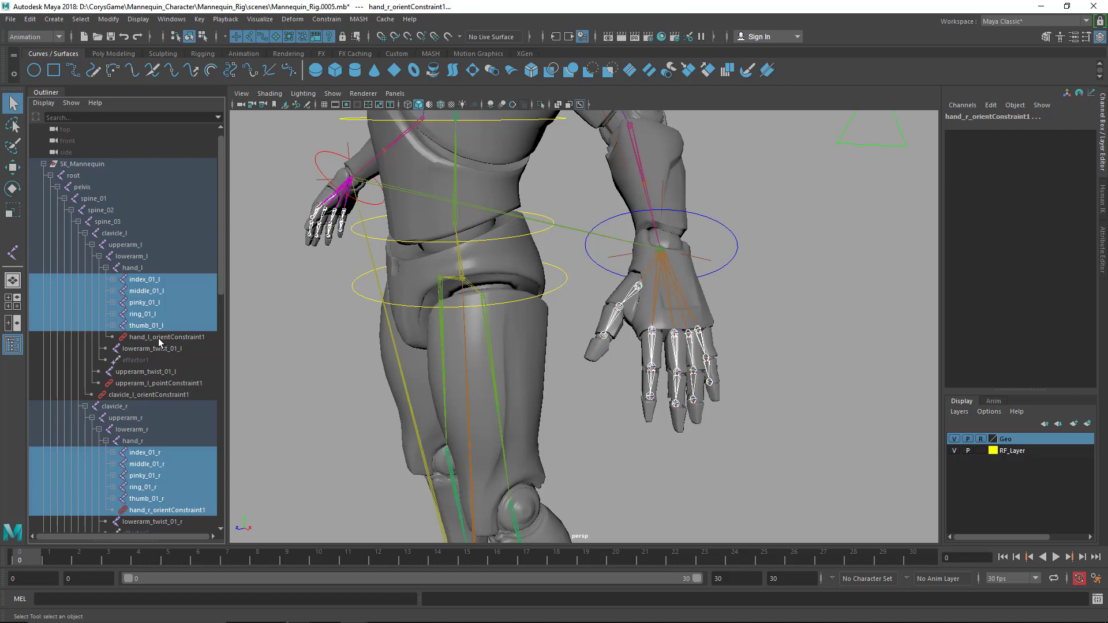
ctrl+click(156, 513)
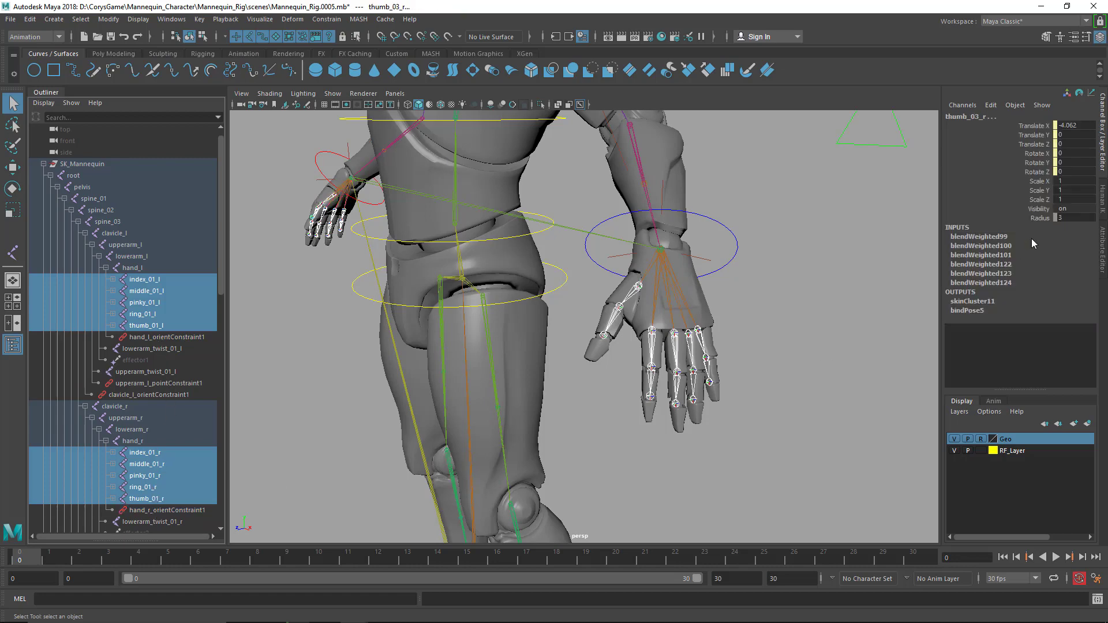
Break the connections on Translate X, Y and Z of all selected finger and thumb joints
alt+drag(767, 332, 766, 317)
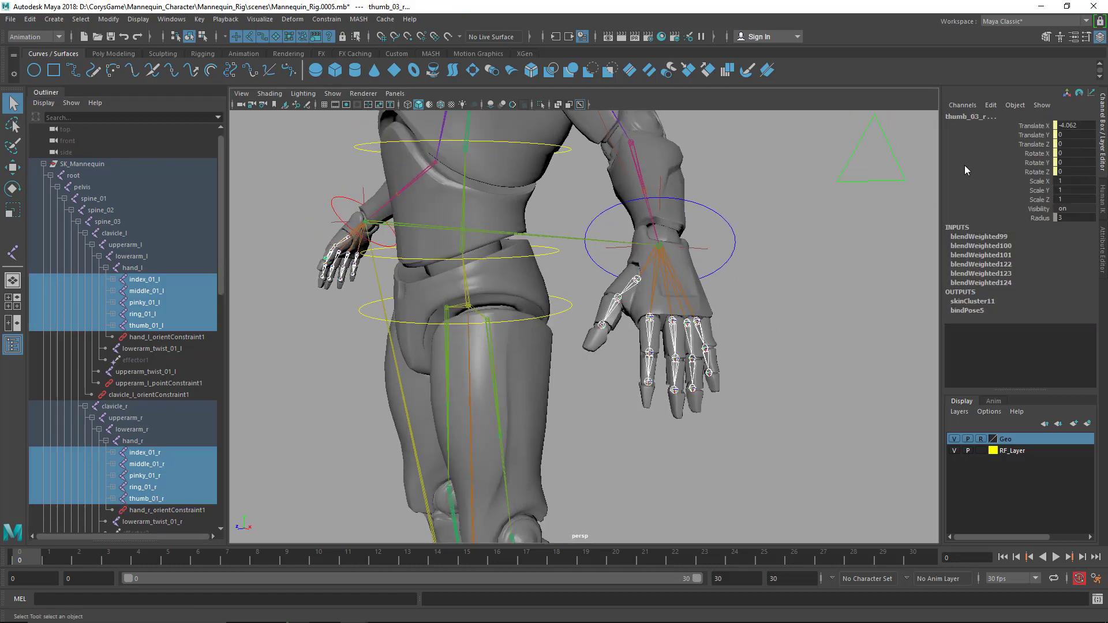
drag(1029, 127, 1031, 149)
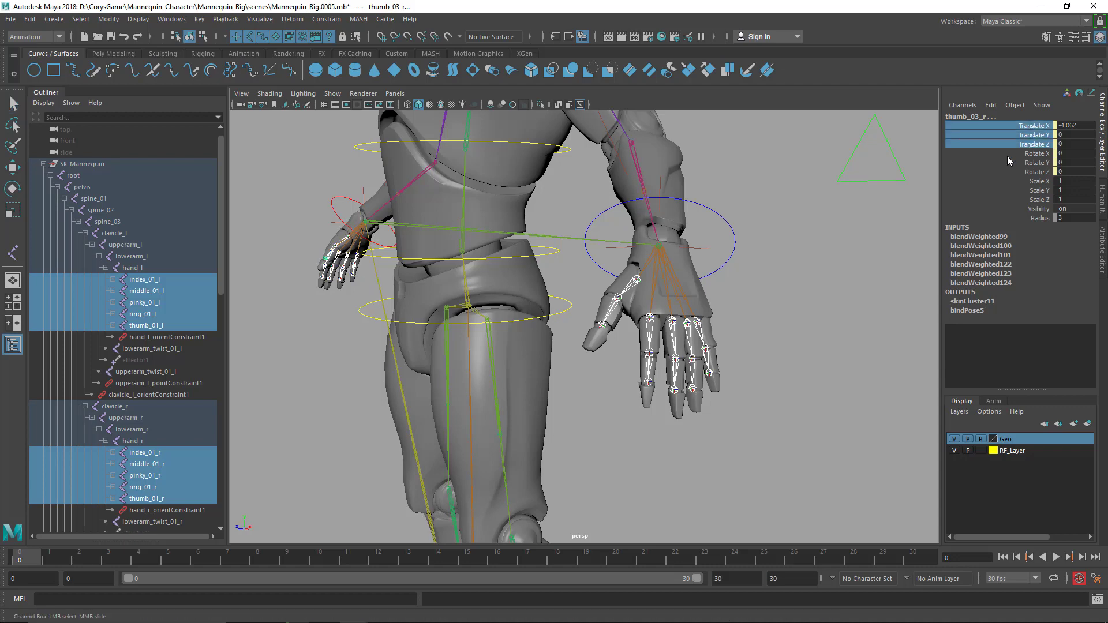
alt+drag(786, 238, 785, 231)
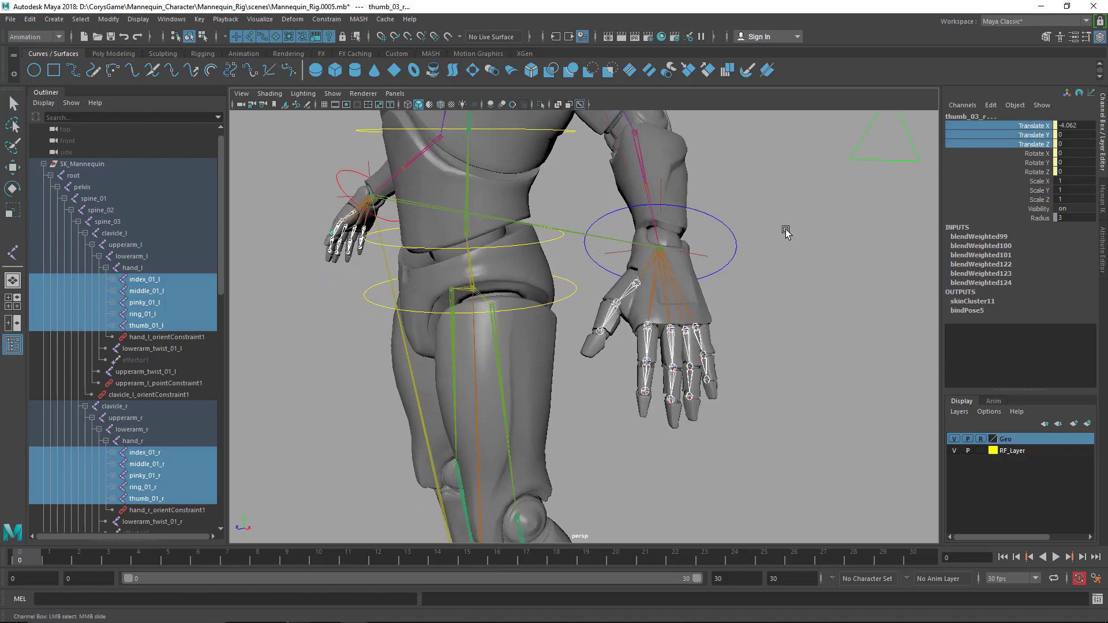
right_click(1012, 137)
click(1002, 350)
Save the mannequin rig scene as a new incremental version
alt+middle_drag(839, 205, 736, 268)
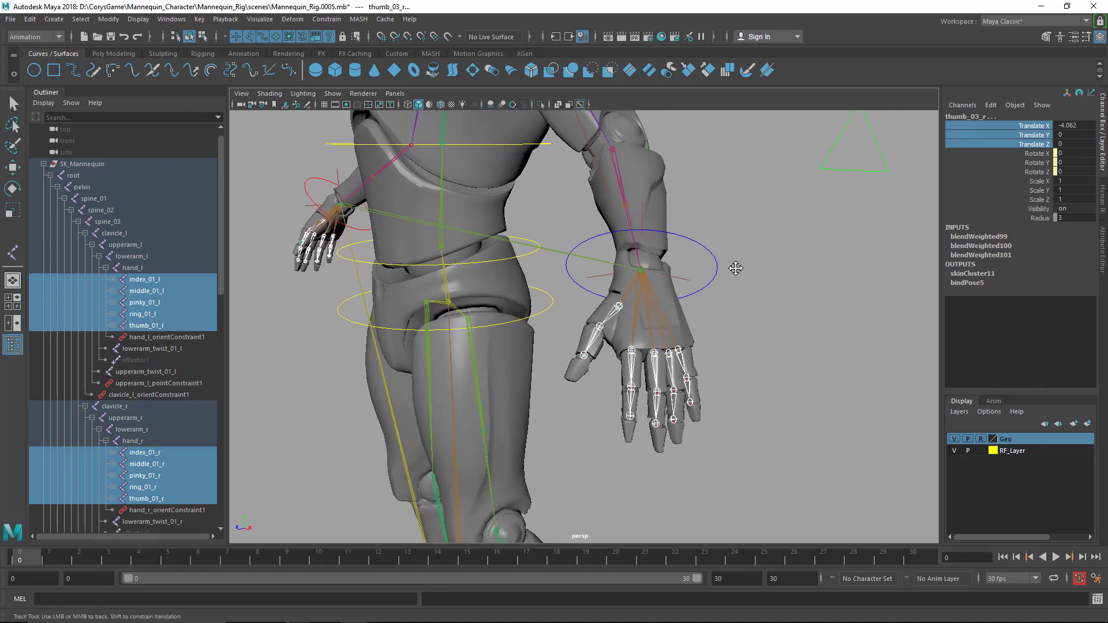
alt+drag(736, 267, 749, 261)
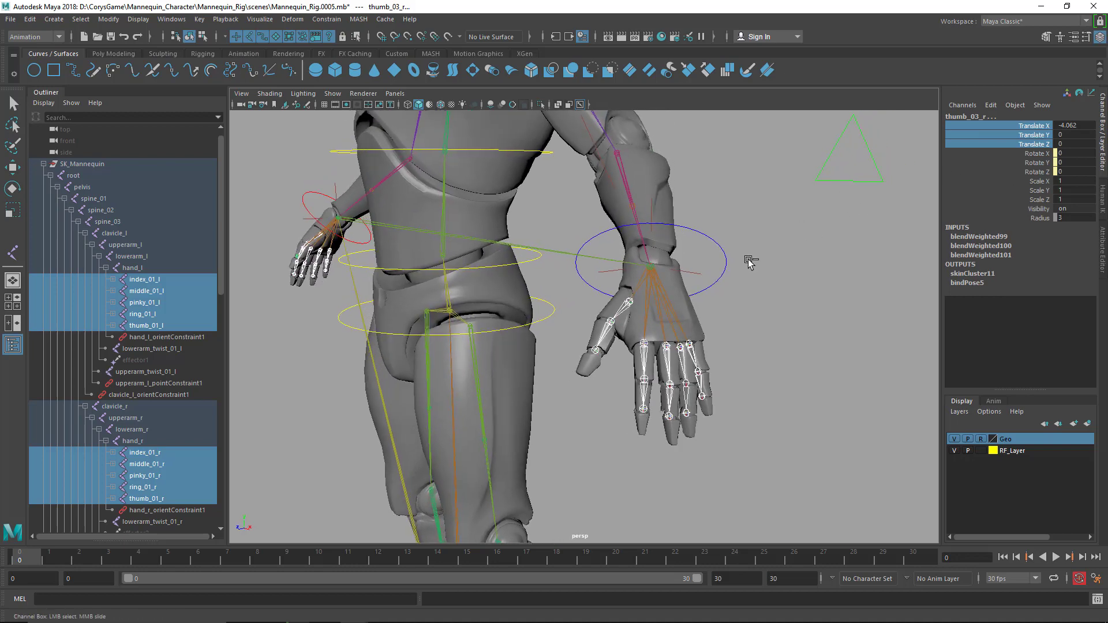
key(ctrl+alt+s)
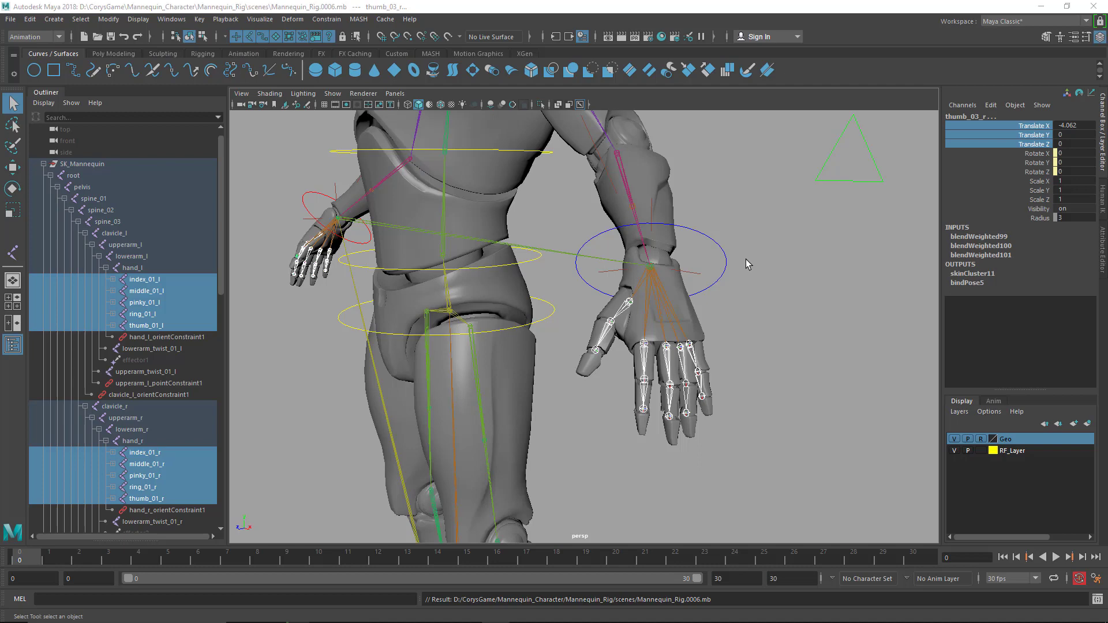
Select the left pinky's base joint pinky_01_l and extend the selection to its full hierarchy
click(691, 344)
key(f)
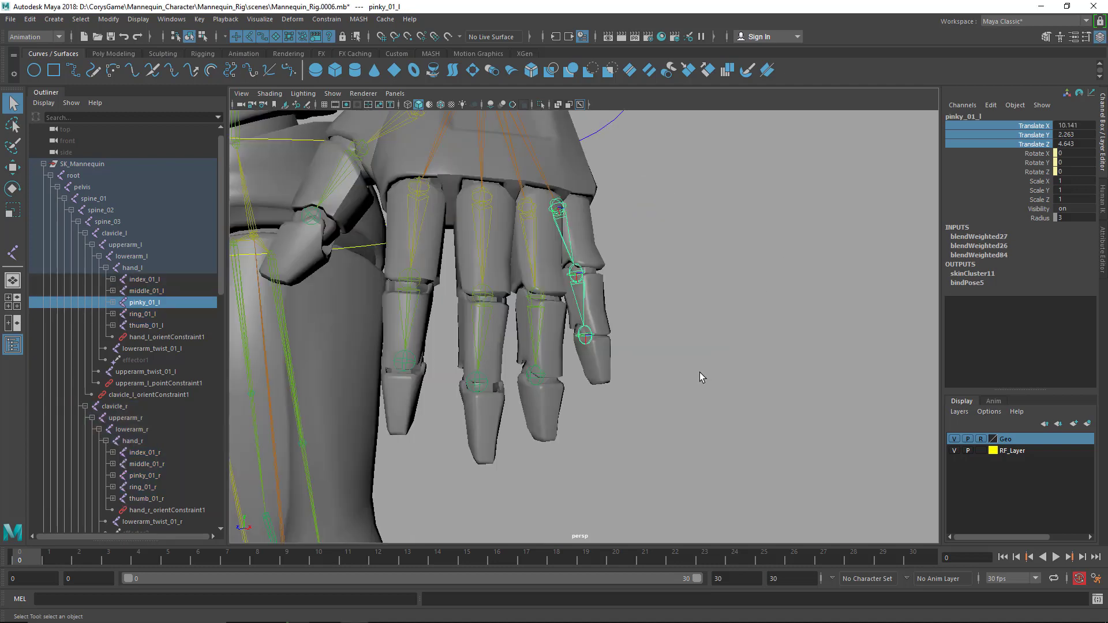
scroll(577, 260, down, 4)
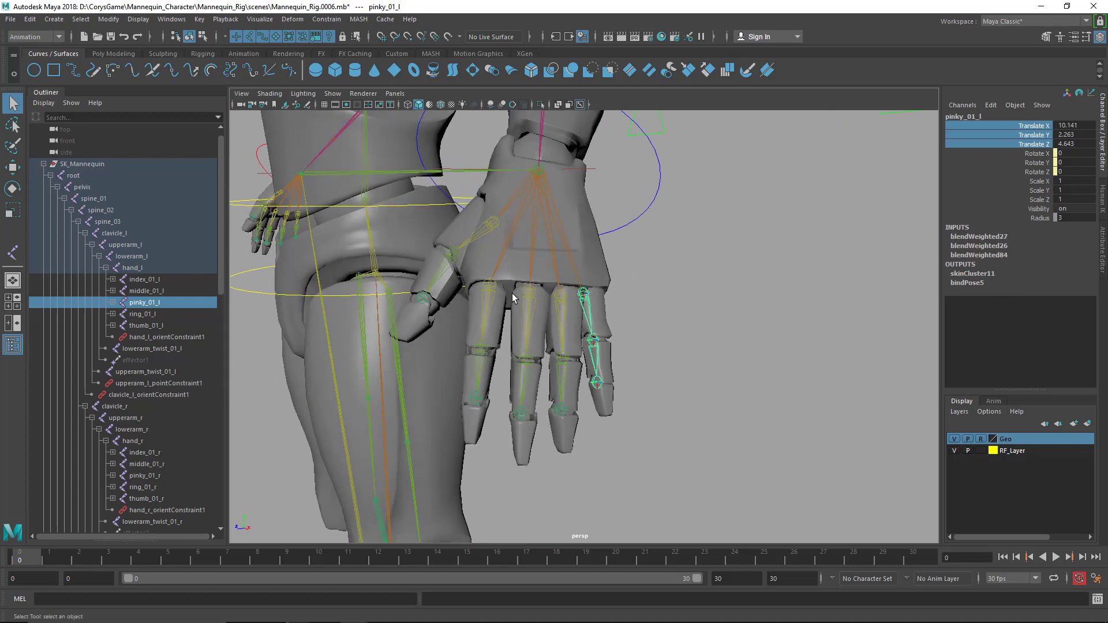
alt+drag(523, 273, 587, 301)
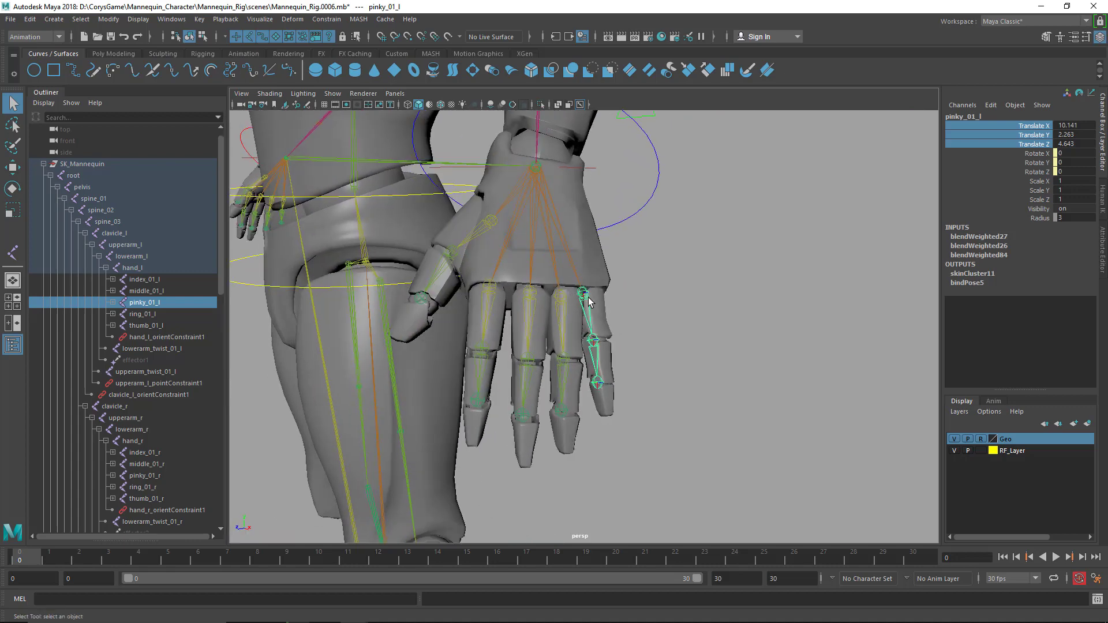
click(81, 19)
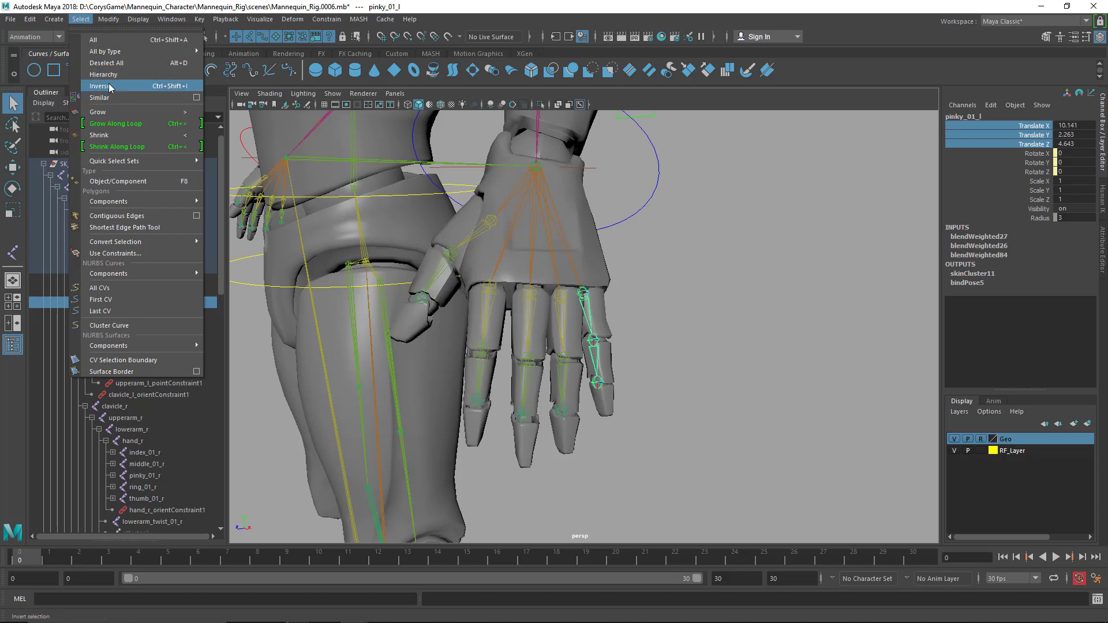
click(104, 74)
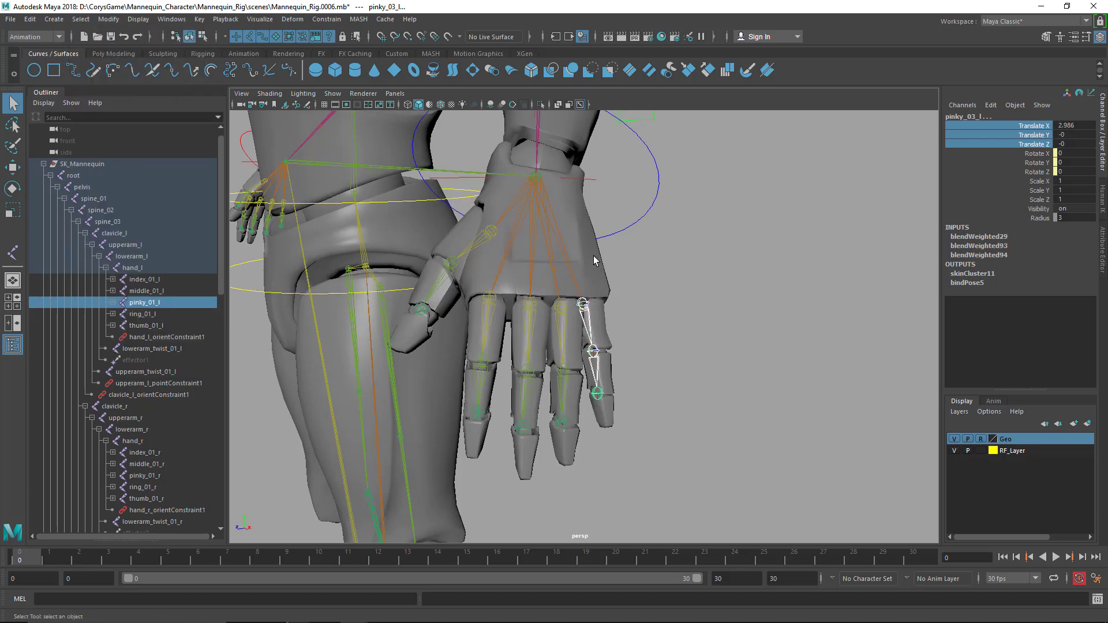
Open the Graph Editor for the selected pinky joints and enlarge it, keeping the left hand in view beside it
click(171, 19)
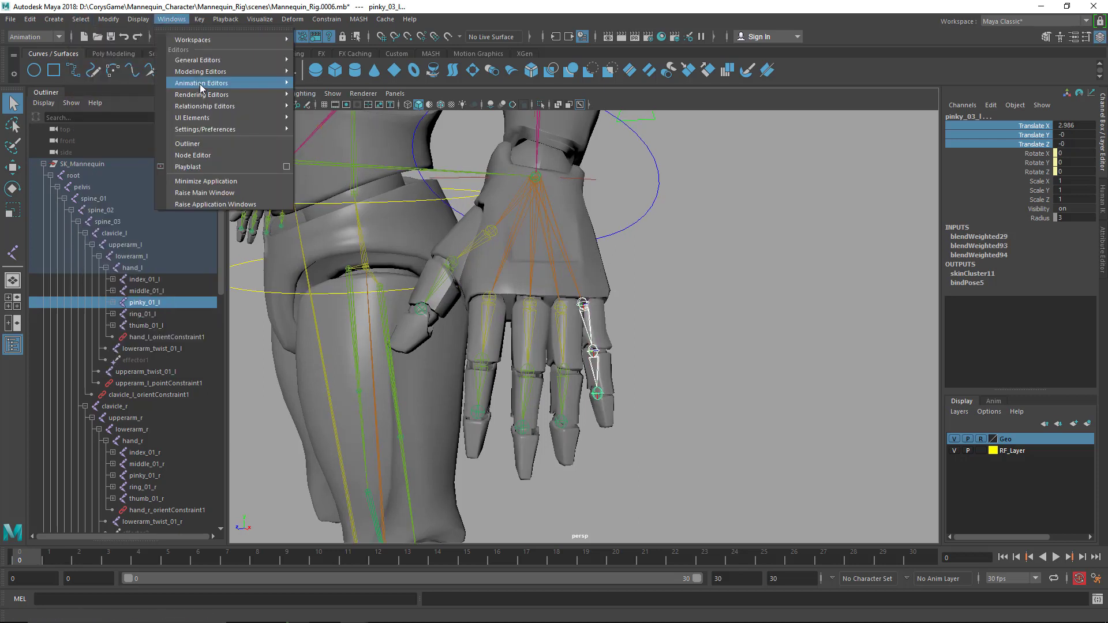
mouse_move(206, 87)
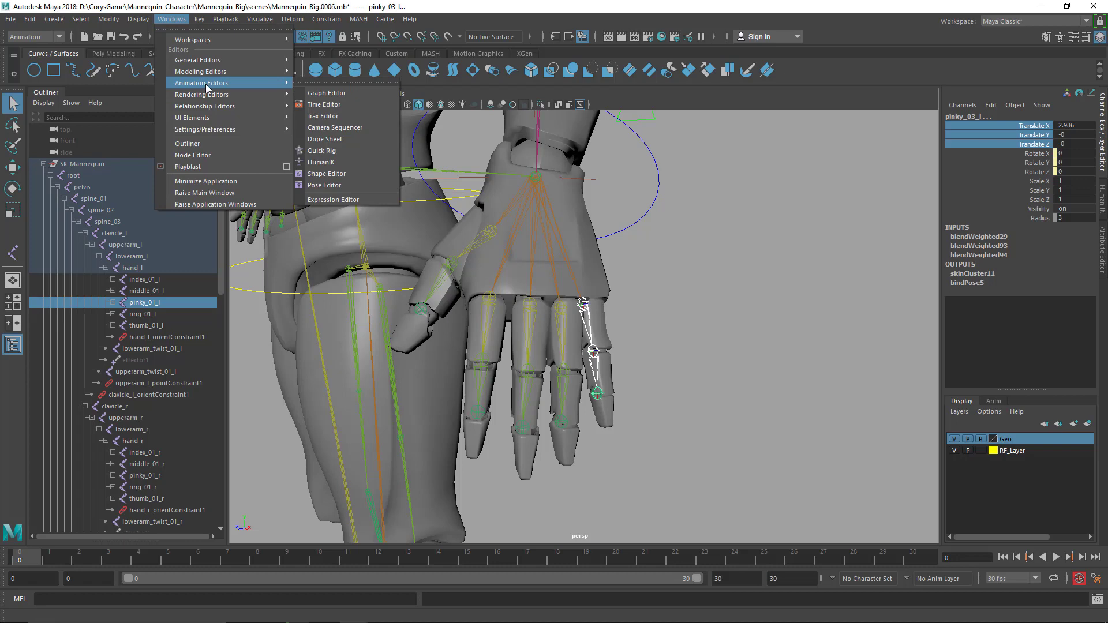
click(326, 95)
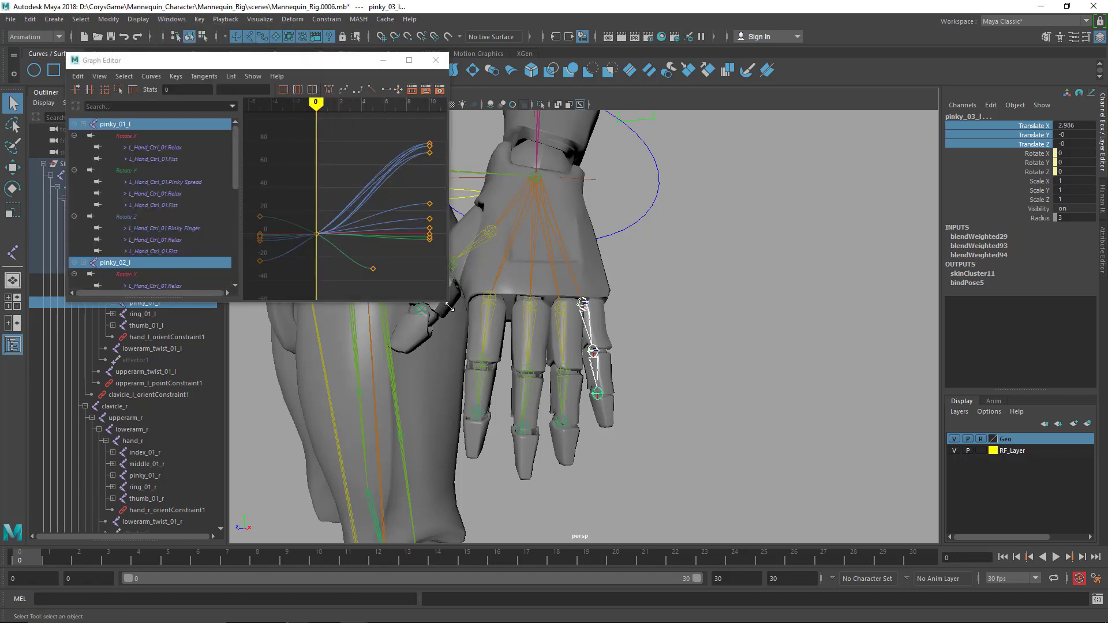
drag(449, 307, 411, 477)
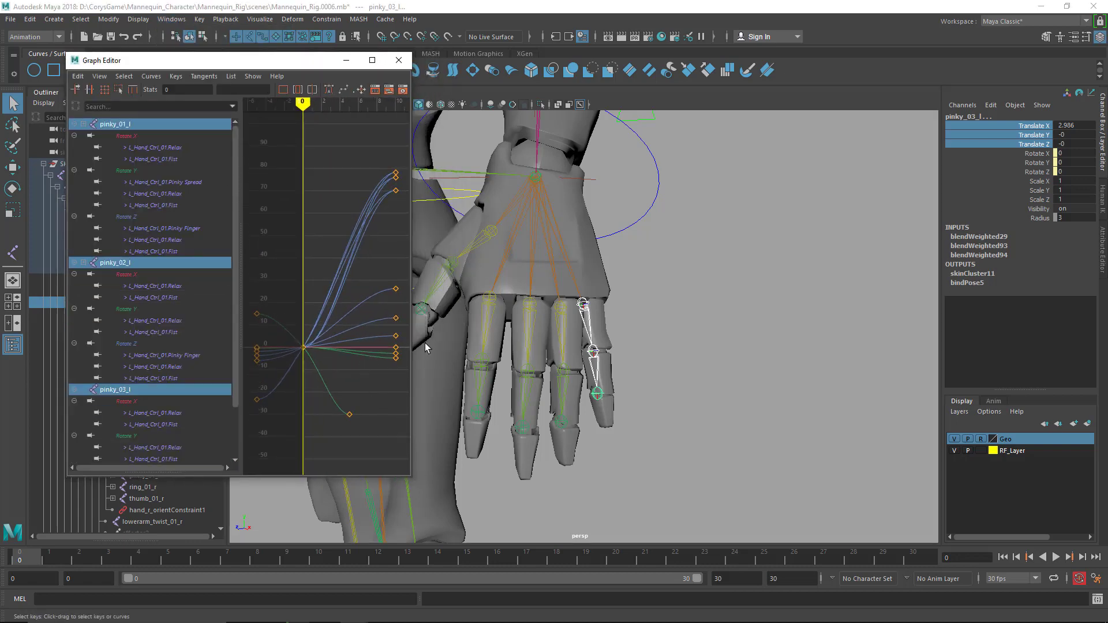
drag(413, 340, 493, 334)
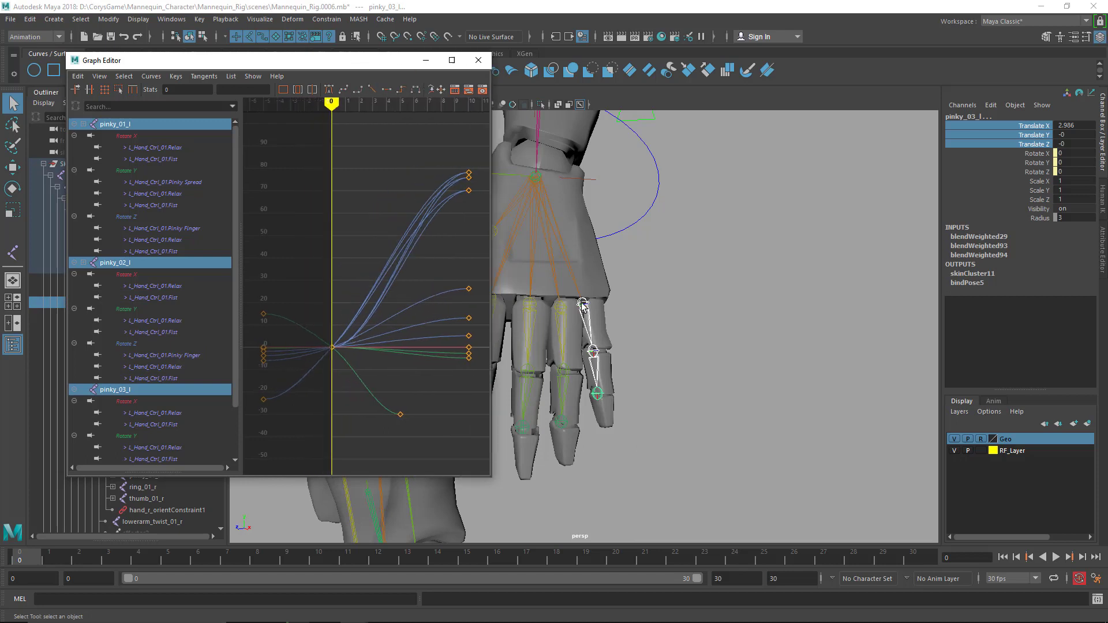
alt+middle_drag(581, 303, 646, 308)
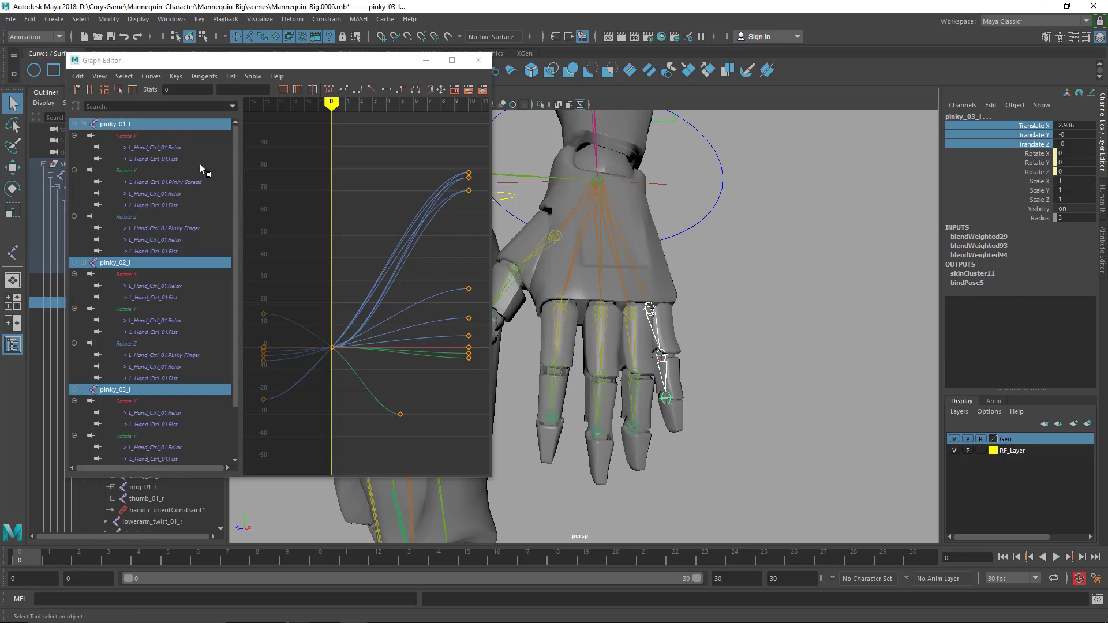
Isolate the L_Hand_Ctrl_01.Fist curves on Rotate X, Y and Z of pinky_01_l, pinky_02_l and pinky_03_l
click(167, 159)
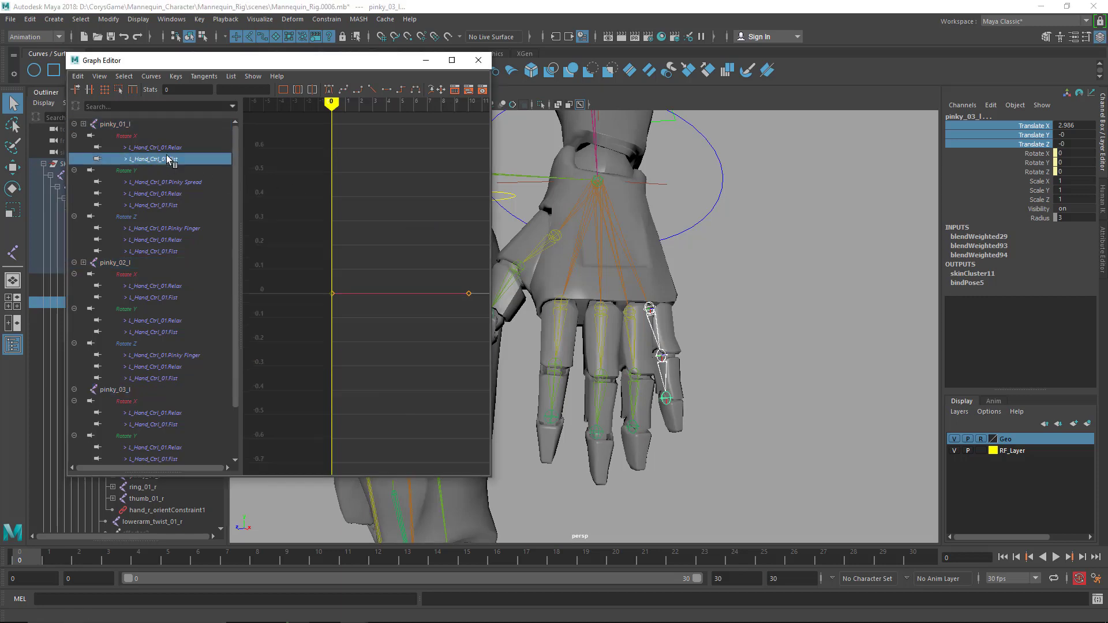
ctrl+click(166, 206)
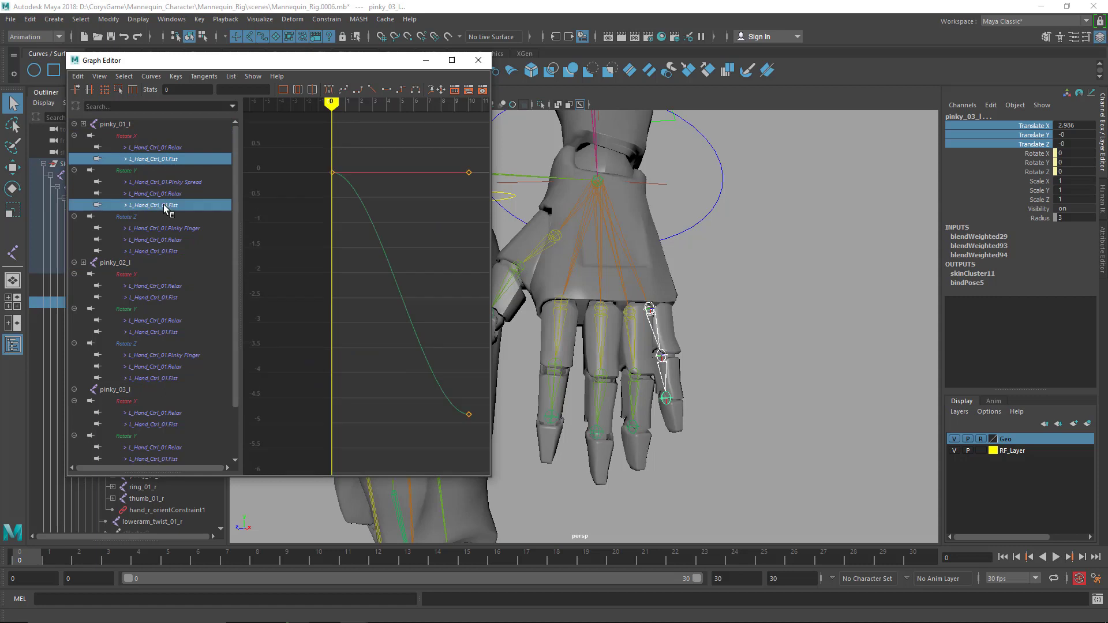
ctrl+click(163, 252)
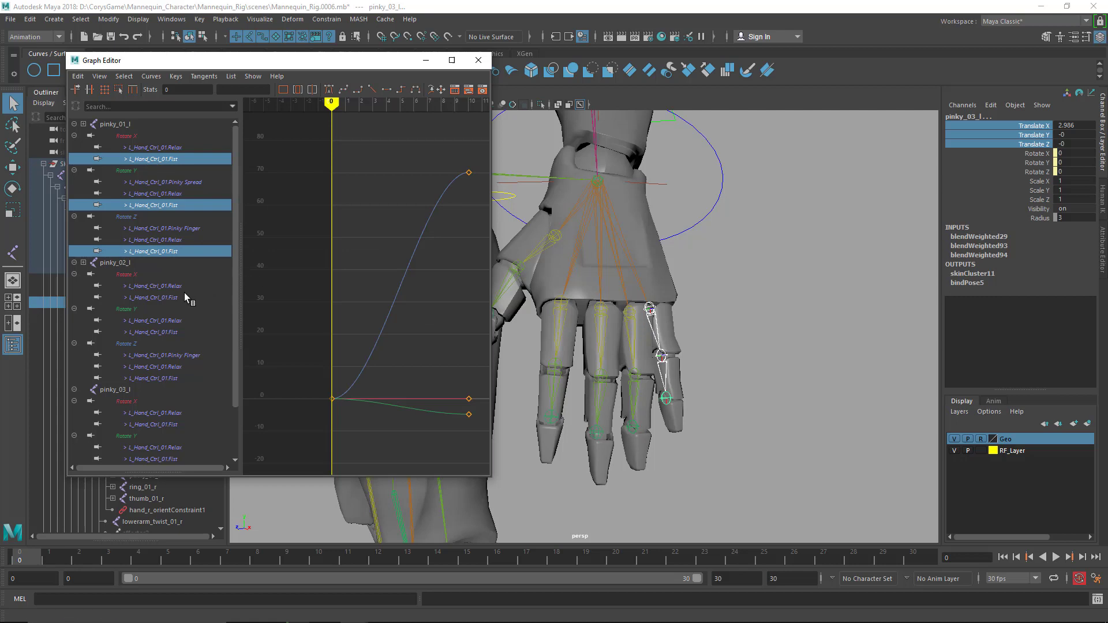
ctrl+click(171, 297)
ctrl+click(170, 332)
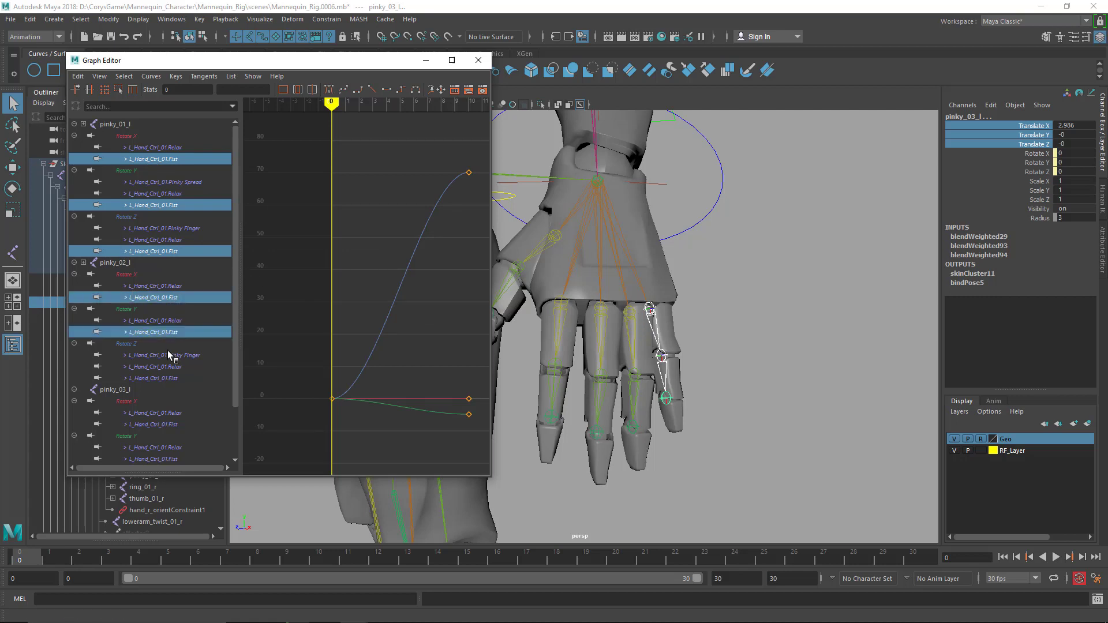
ctrl+click(168, 378)
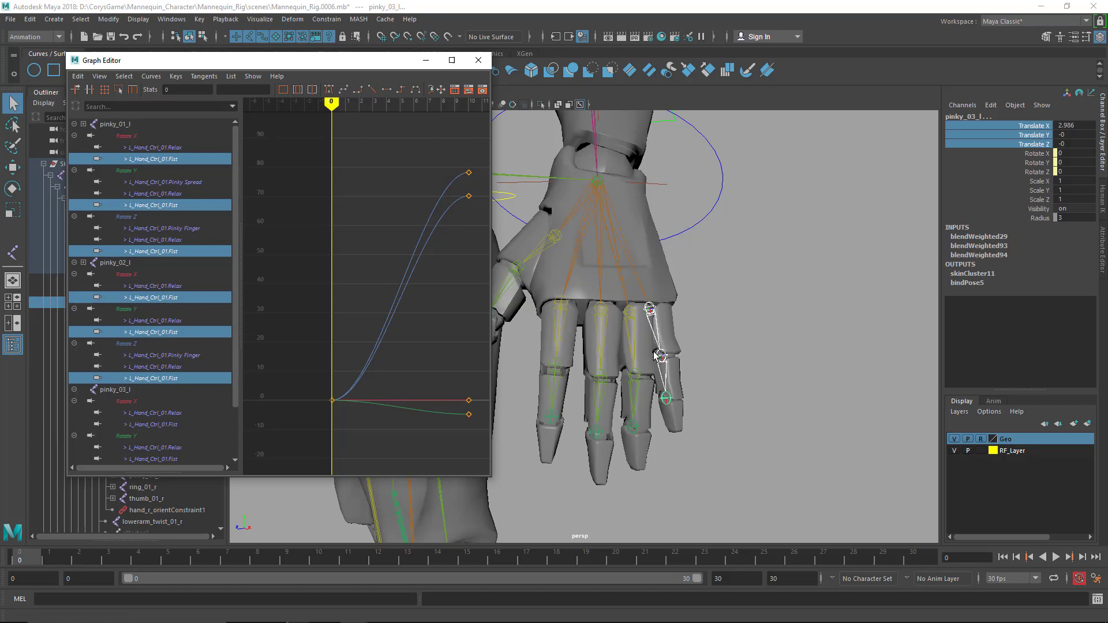
scroll(153, 359, down, 2)
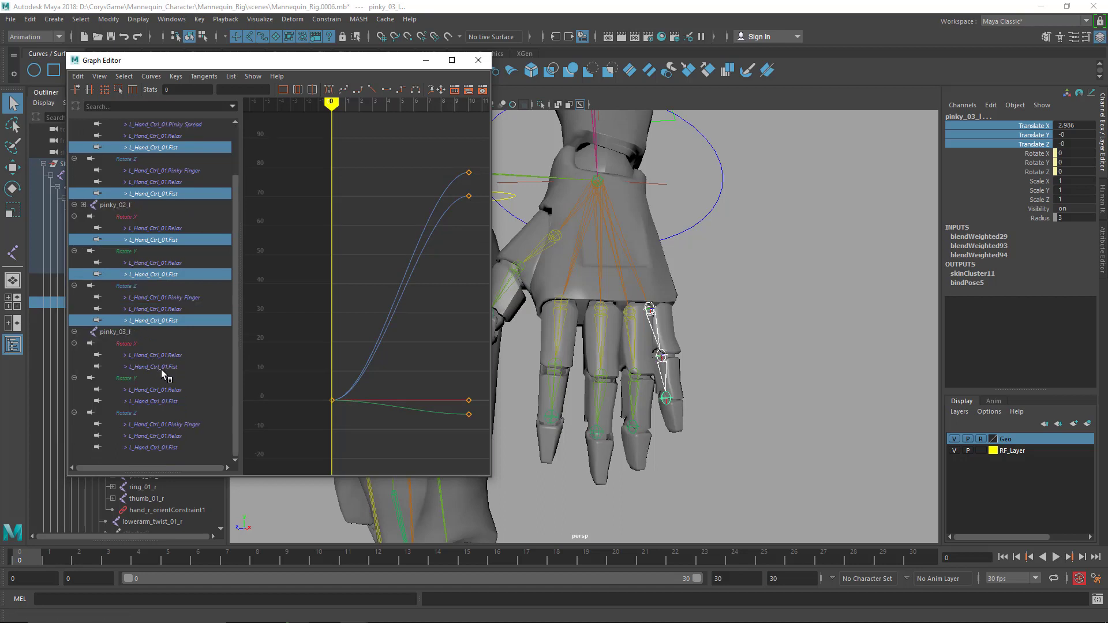
ctrl+click(173, 369)
ctrl+click(169, 403)
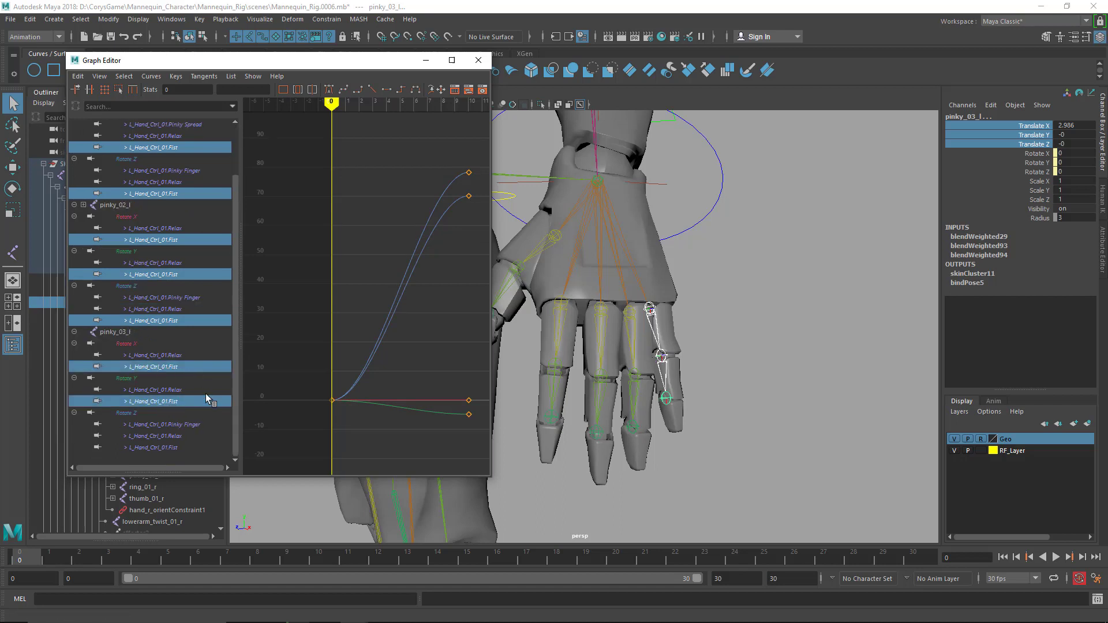
ctrl+click(172, 449)
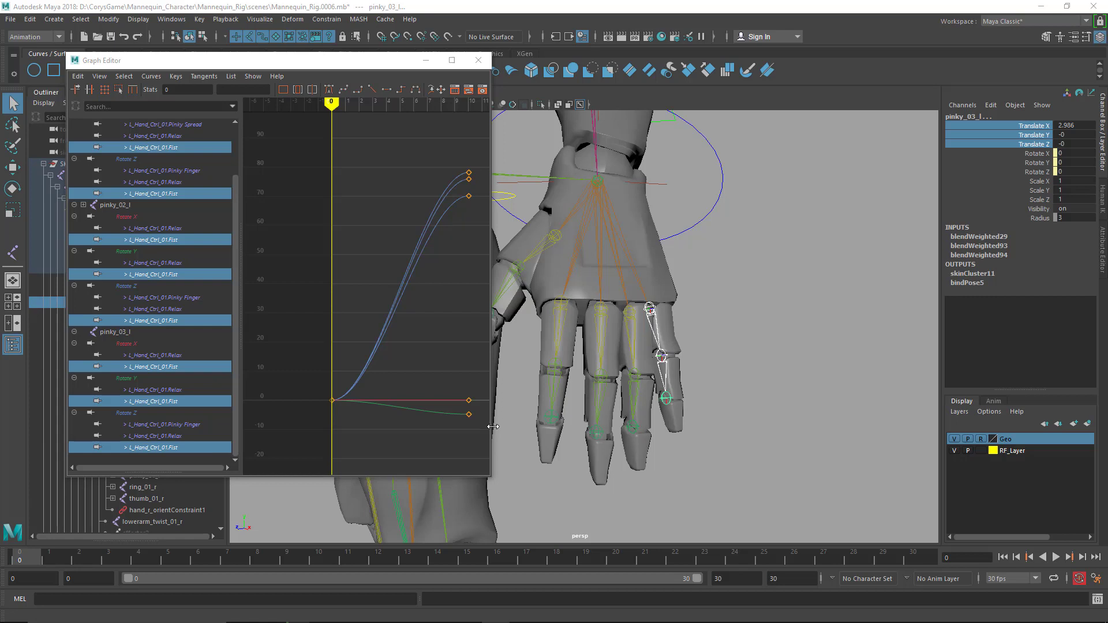
Move the end keys of all the pinky Fist curves horizontally from 10 to 5, keeping their values
drag(493, 427, 574, 426)
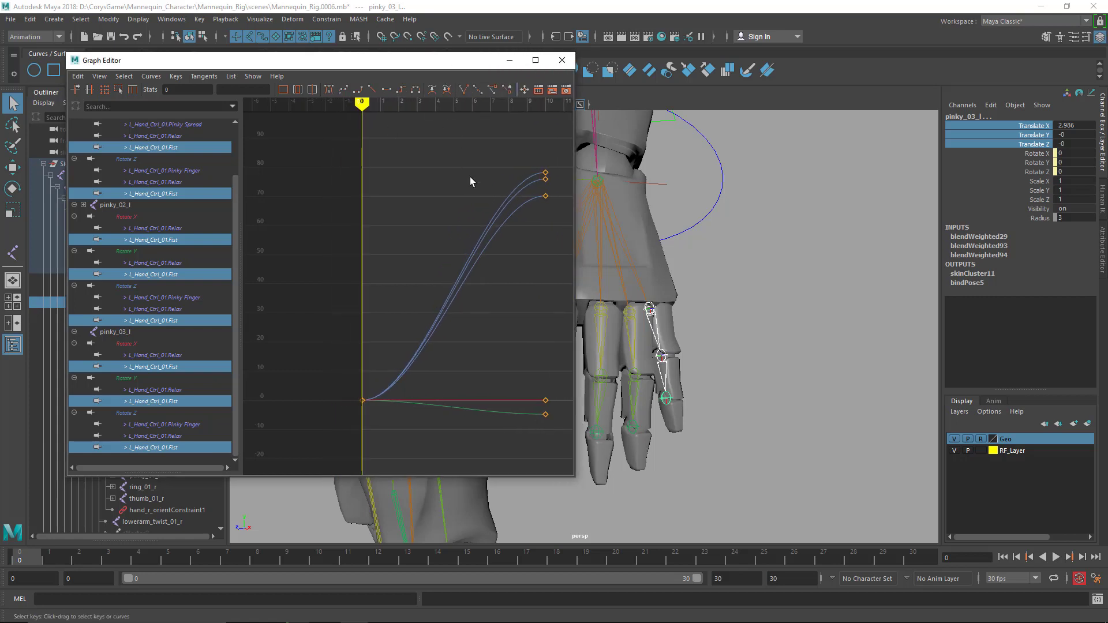
key(f)
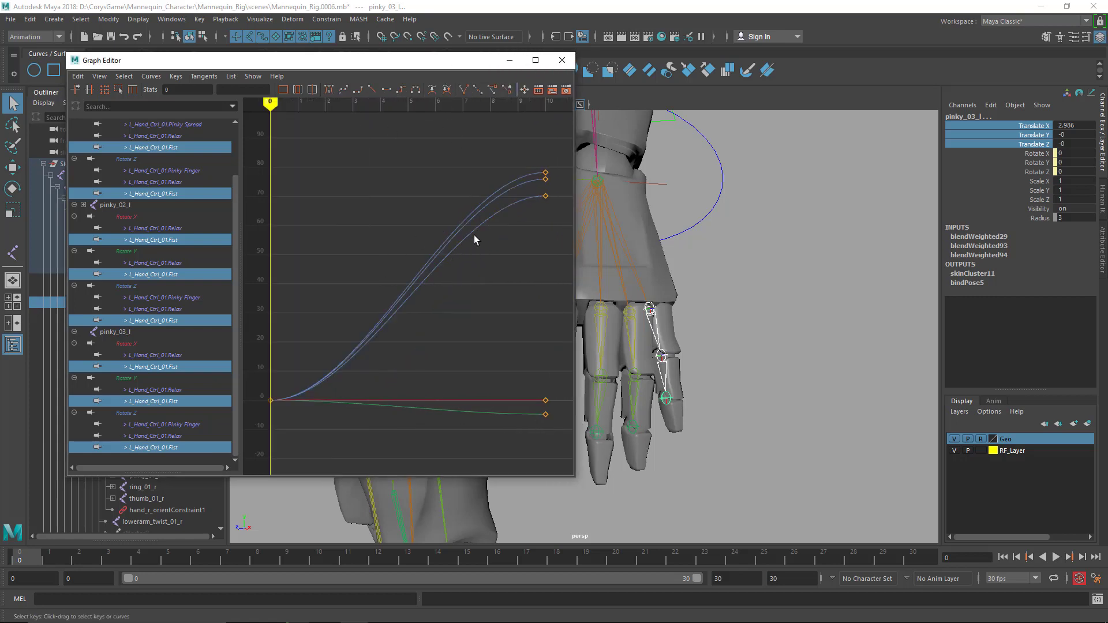
alt+drag(696, 319, 749, 321)
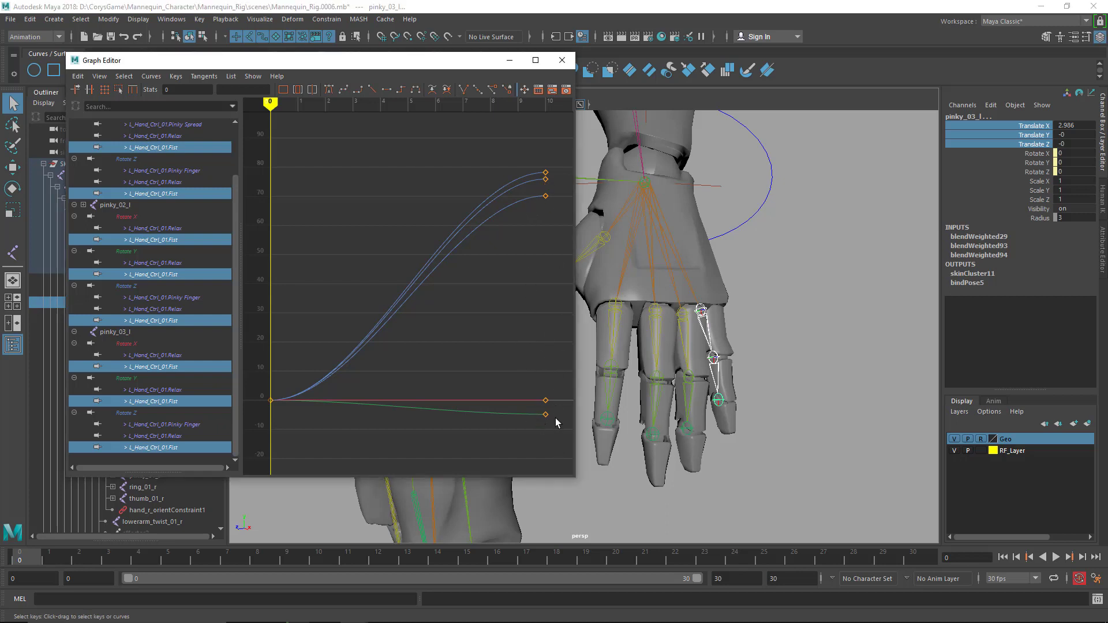
drag(557, 441, 534, 159)
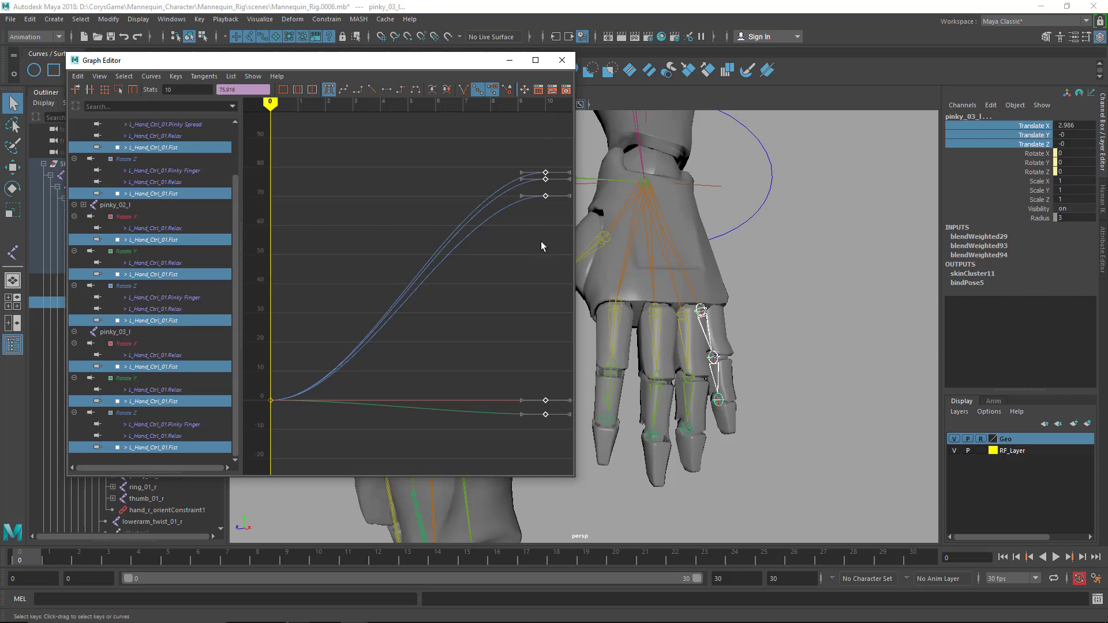
key(w)
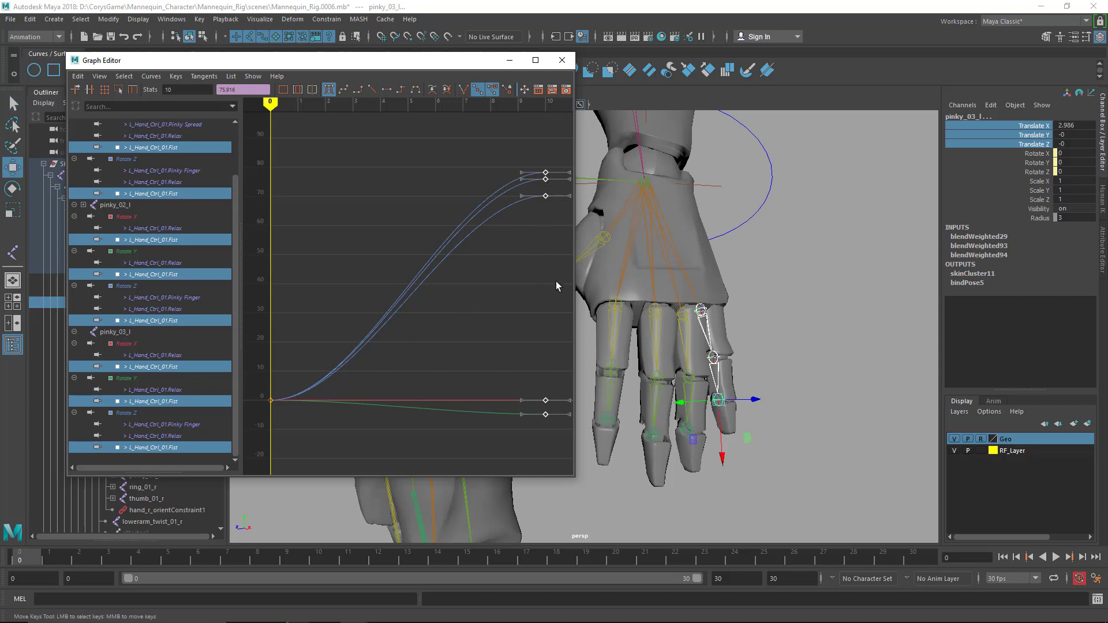
shift+middle_drag(556, 286, 427, 295)
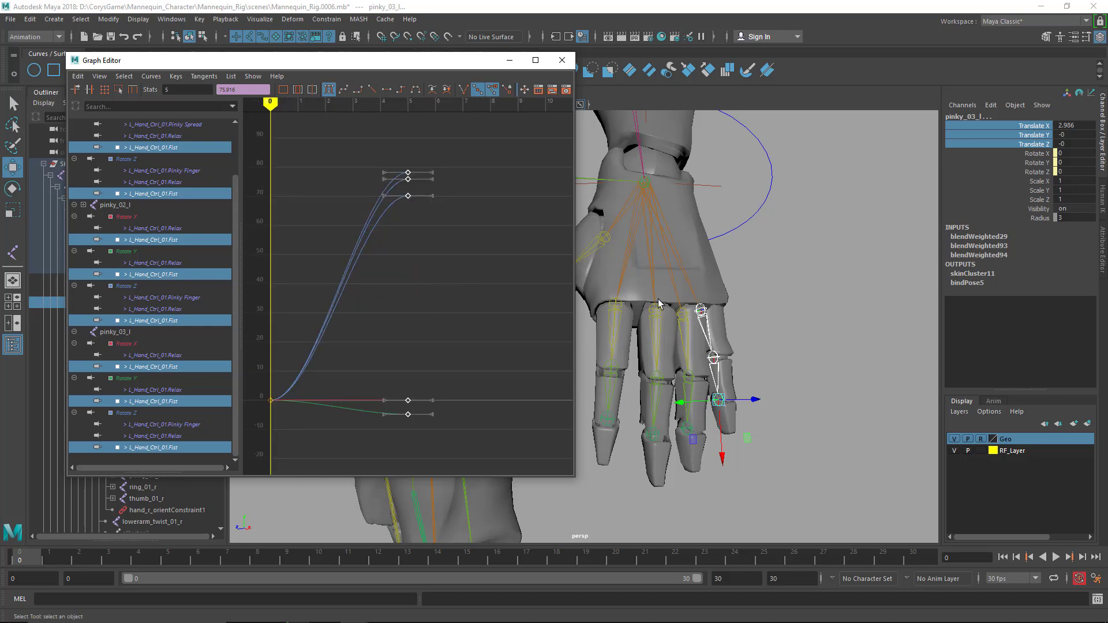
Select L_Hand_Ctrl_01 and scrub its Fist attribute to check how the fingers curl, returning it to 0
alt+drag(693, 284, 785, 237)
key(q)
click(788, 238)
alt+drag(743, 271, 988, 349)
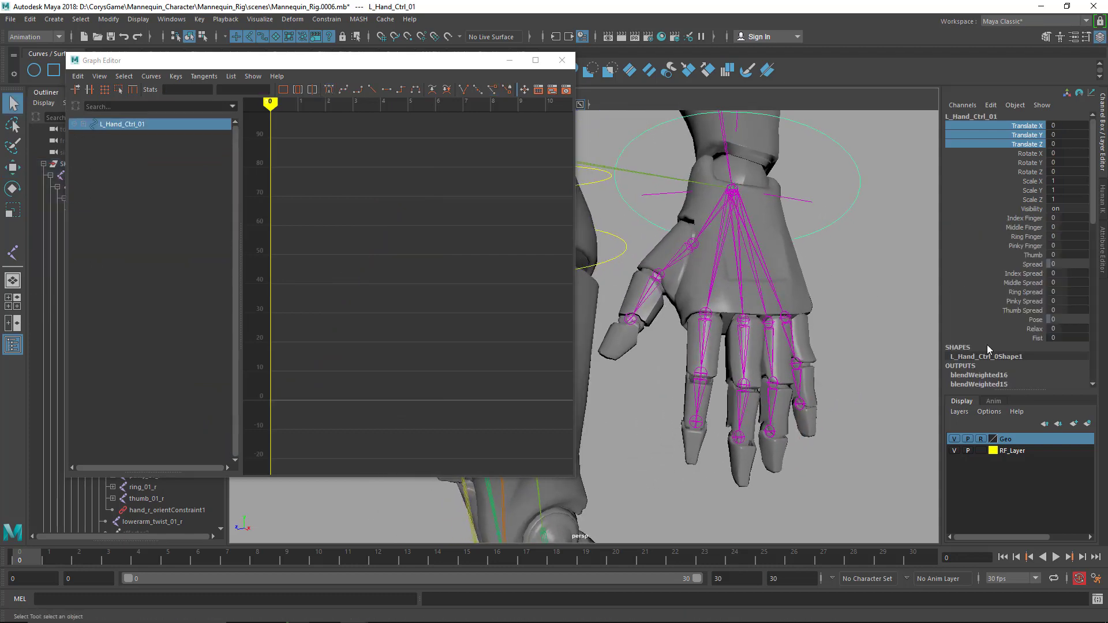
click(1028, 339)
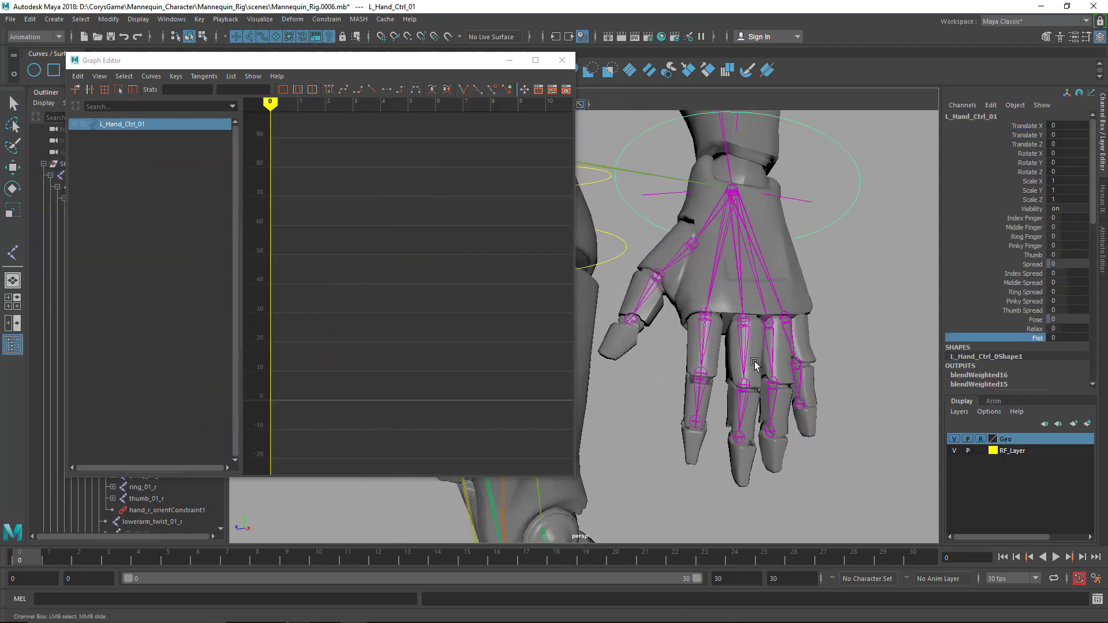
middle_drag(656, 363, 746, 358)
alt+drag(746, 358, 716, 359)
middle_drag(716, 360, 681, 359)
alt+drag(756, 357, 799, 359)
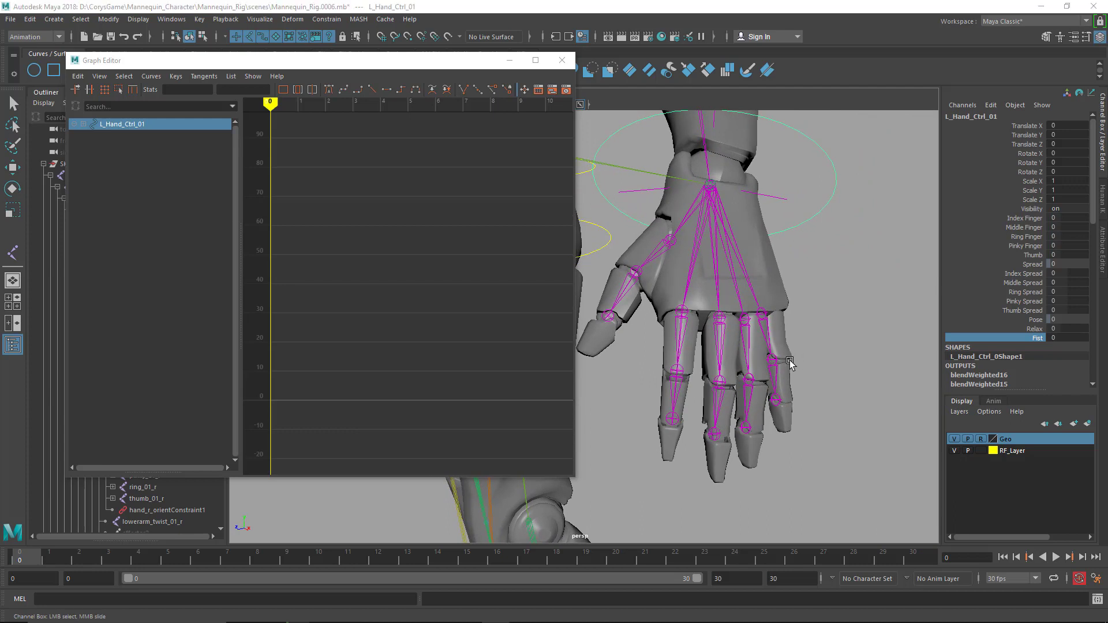
Select the left ring finger's base joint ring_01_l and extend the selection to its full hierarchy
click(740, 311)
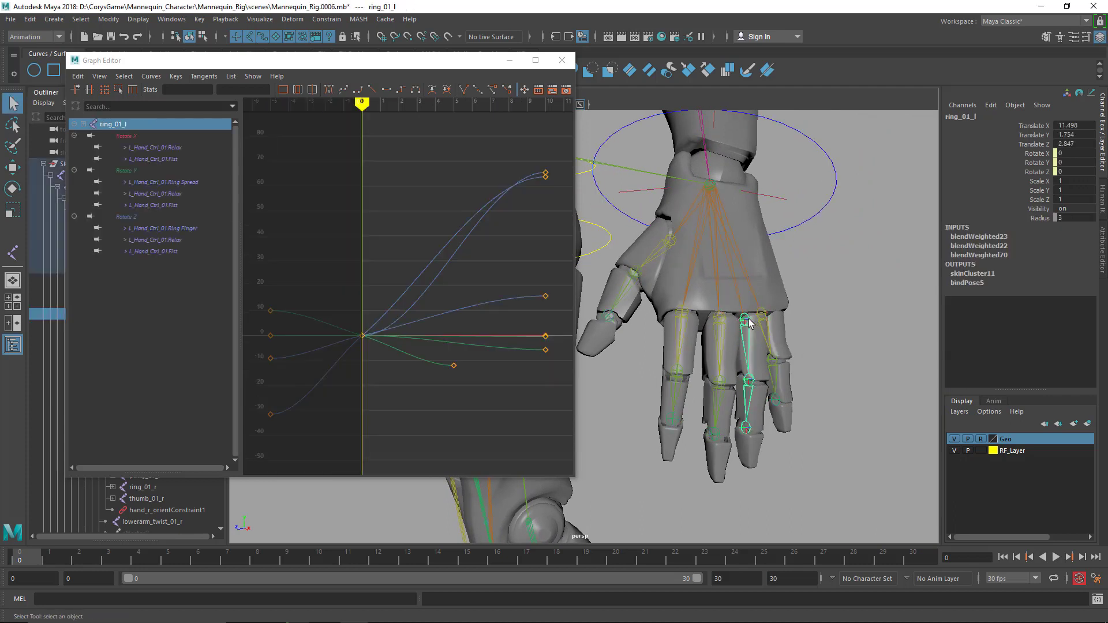
click(81, 19)
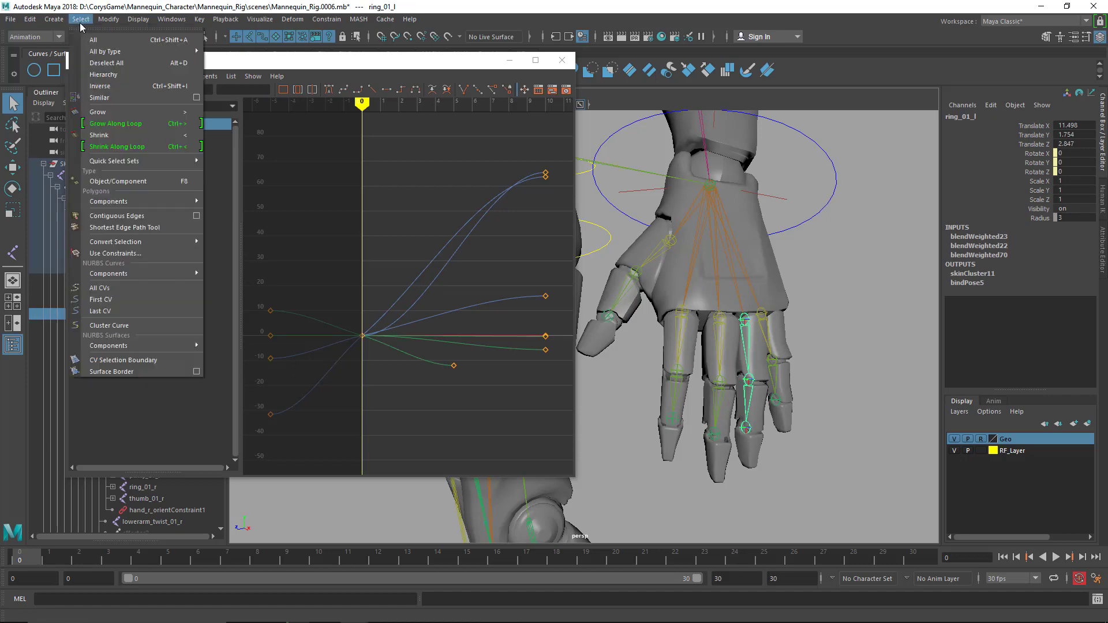
click(110, 75)
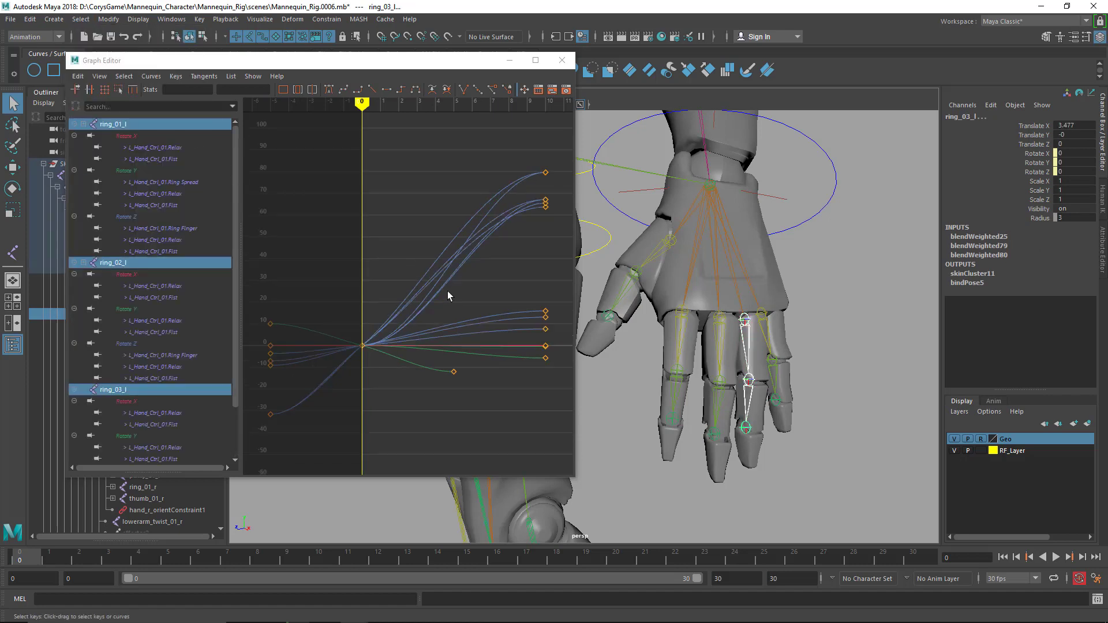
Isolate the Fist curves on Rotate X, Y and Z of ring_01_l and ring_02_l, and on Rotate X and Z of ring_03_l
click(173, 160)
ctrl+click(195, 206)
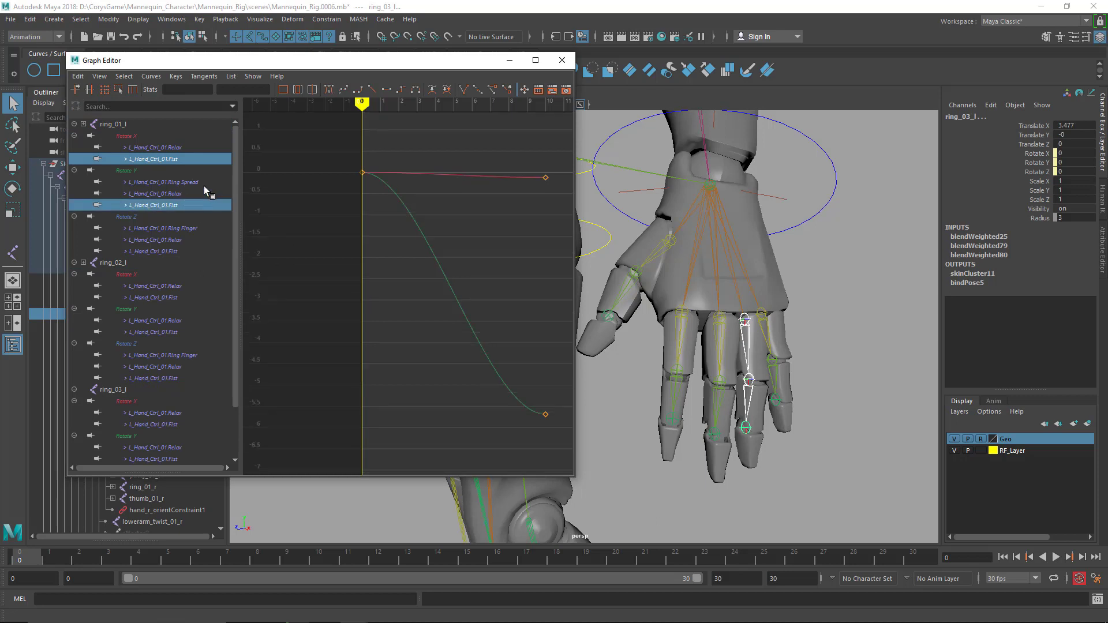
ctrl+click(180, 252)
ctrl+click(164, 299)
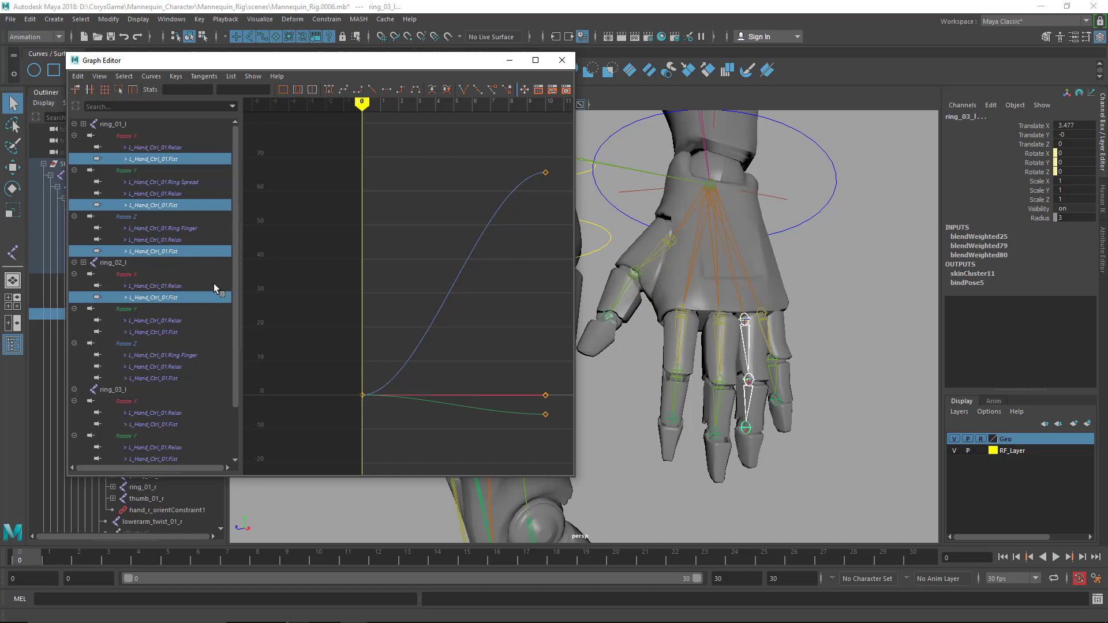
ctrl+click(176, 333)
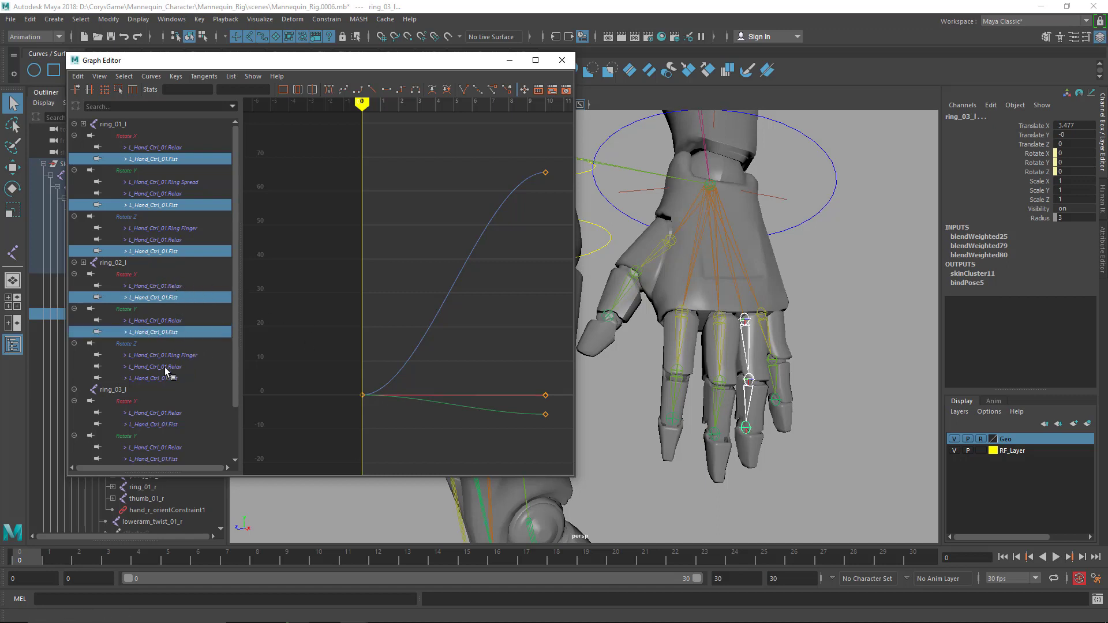
ctrl+click(171, 380)
ctrl+click(179, 425)
scroll(179, 426, down, 2)
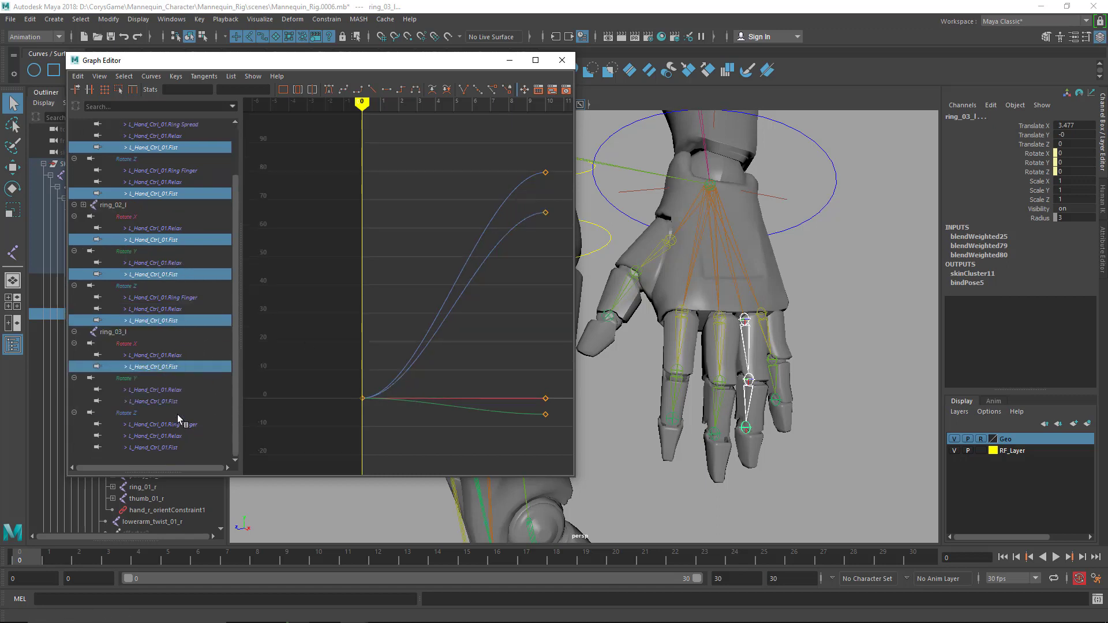
ctrl+click(172, 448)
key(f)
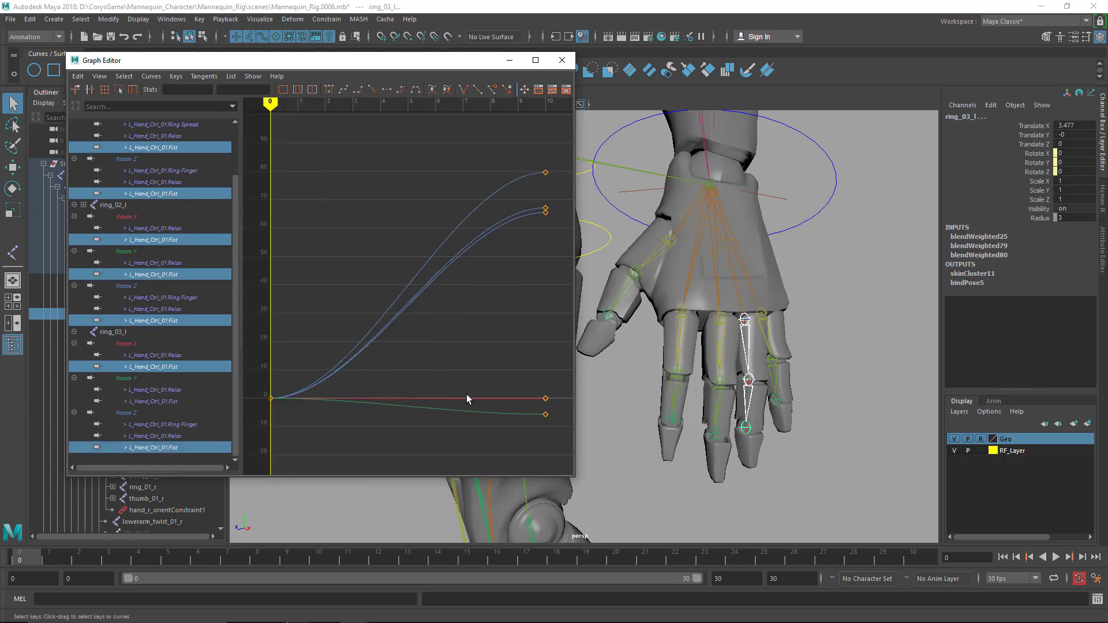
Move the end keys of the isolated ring Fist curves horizontally to 5, keeping their values
scroll(538, 407, up, 1)
scroll(538, 414, down, 2)
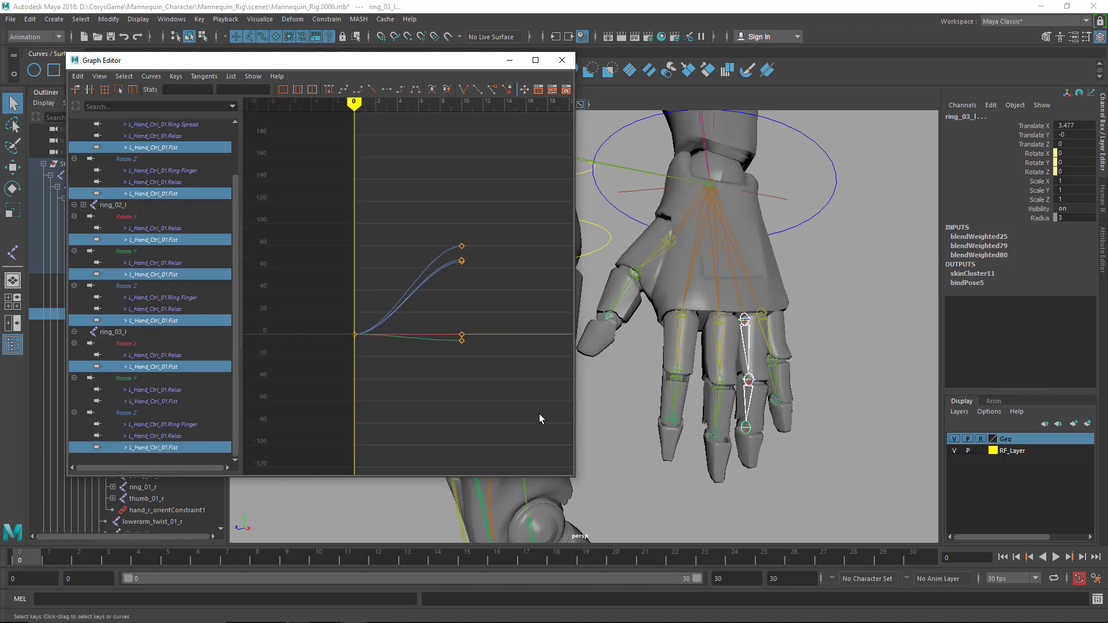
scroll(507, 350, up, 1)
drag(473, 146, 524, 399)
key(w)
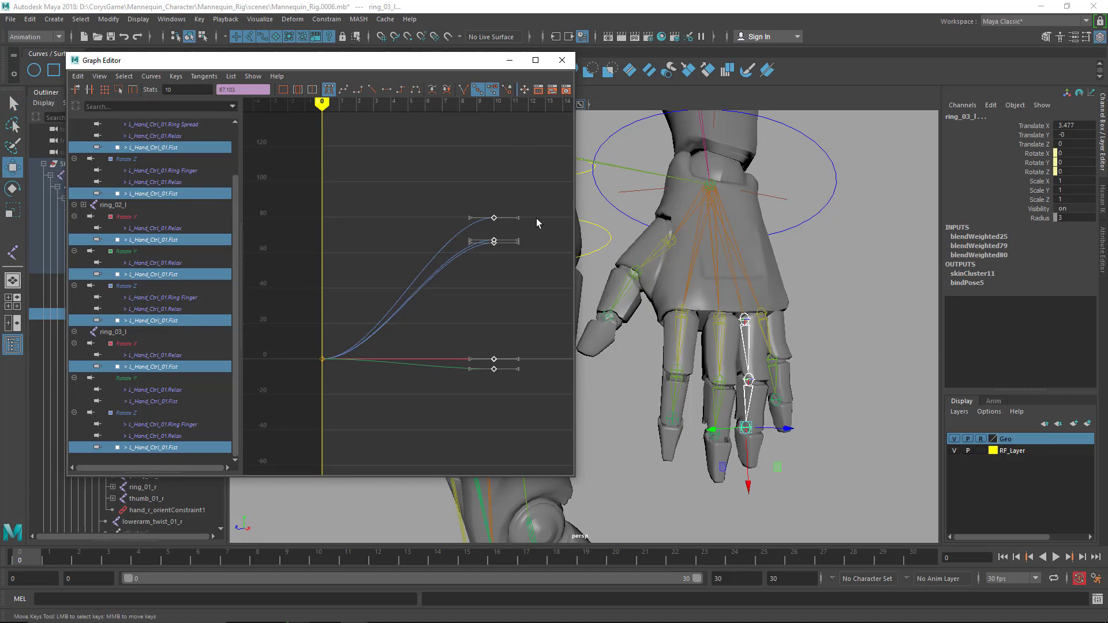
shift+middle_drag(536, 218, 453, 225)
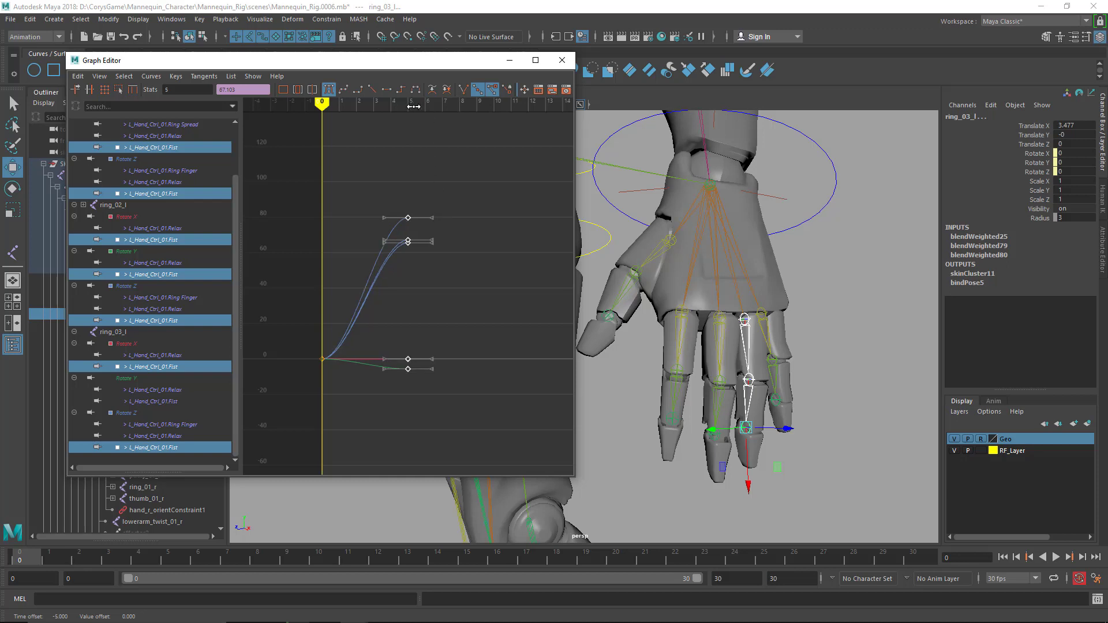
Shift all keys of the isolated ring Fist curves horizontally by 2, so the curves run from 2 to 7
click(470, 398)
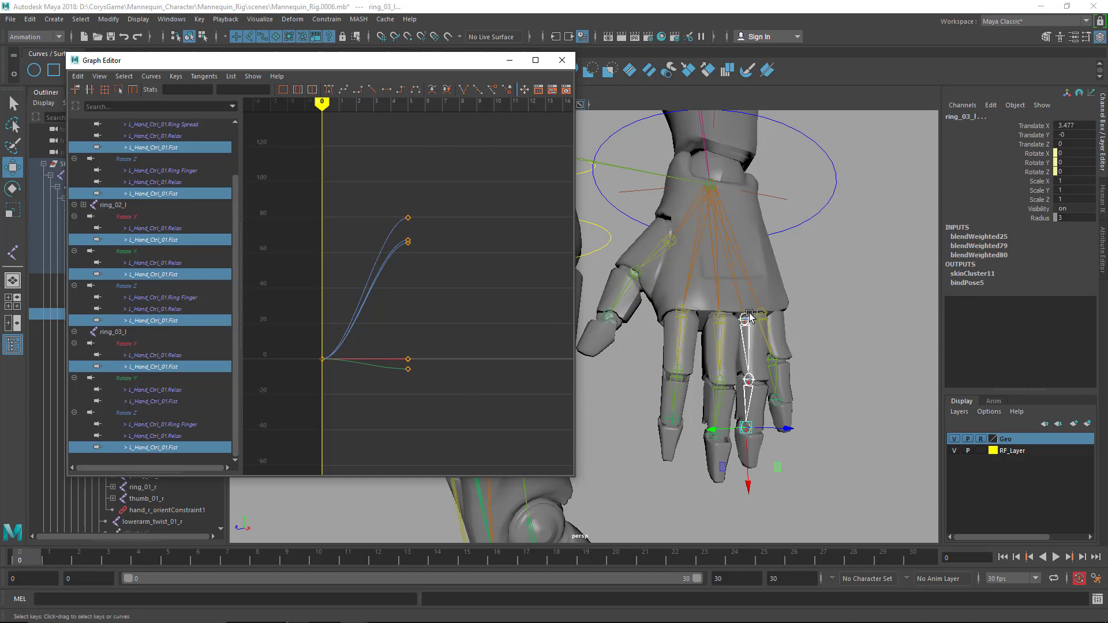
drag(507, 413, 291, 186)
shift+middle_drag(399, 301, 432, 297)
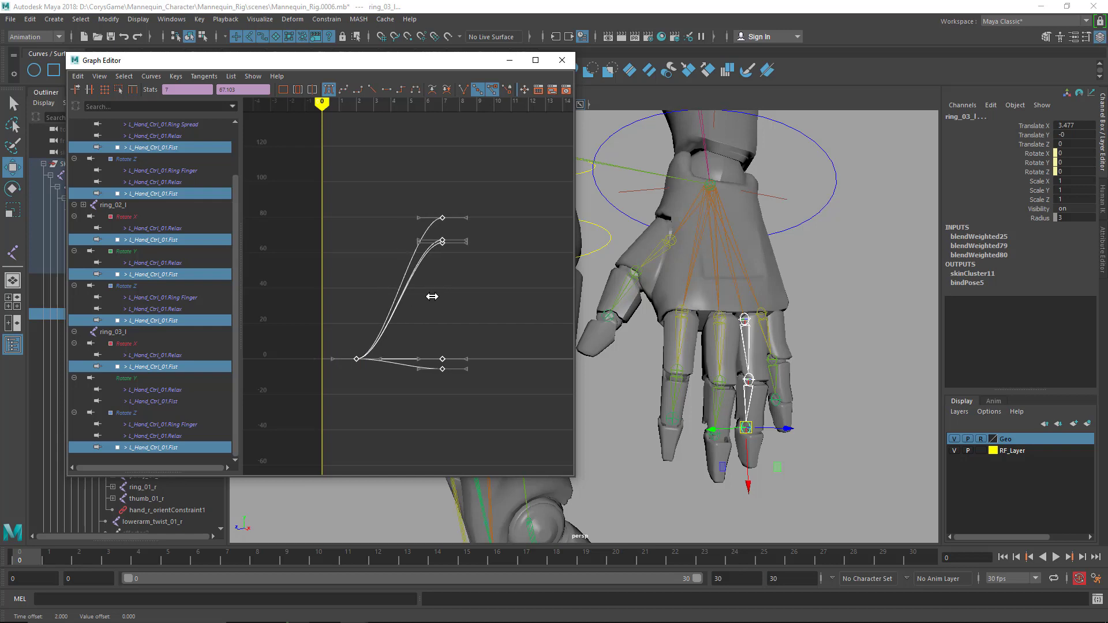
Scrub the Fist attribute of L_Hand_Ctrl_01 to check the ring finger's delay, and undo back to the ring joint selection
click(817, 203)
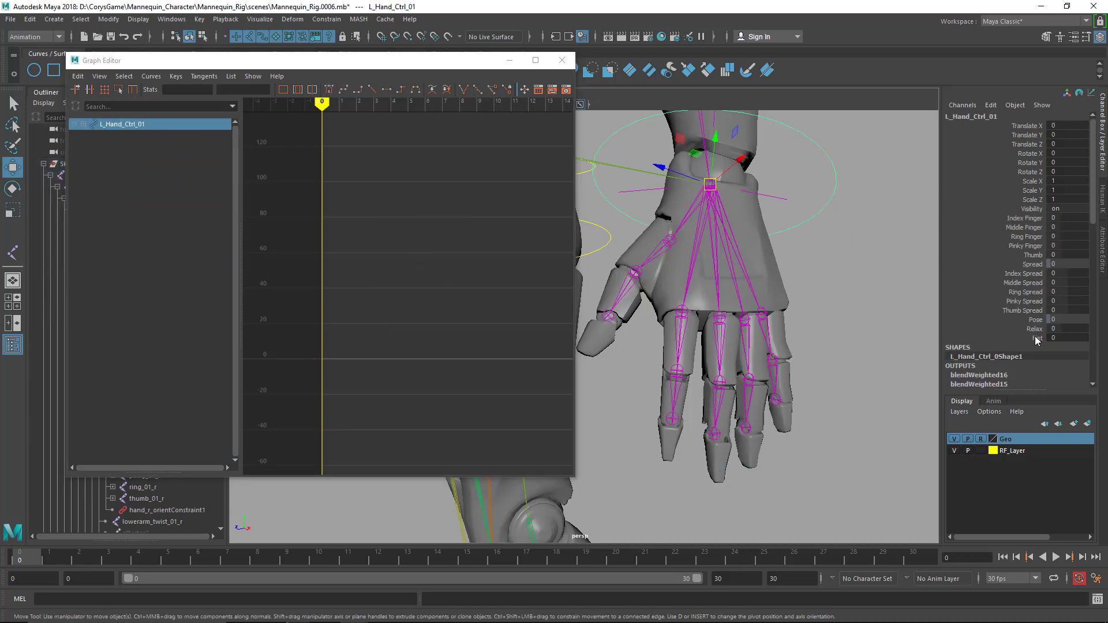
click(1036, 338)
middle_drag(816, 317, 853, 320)
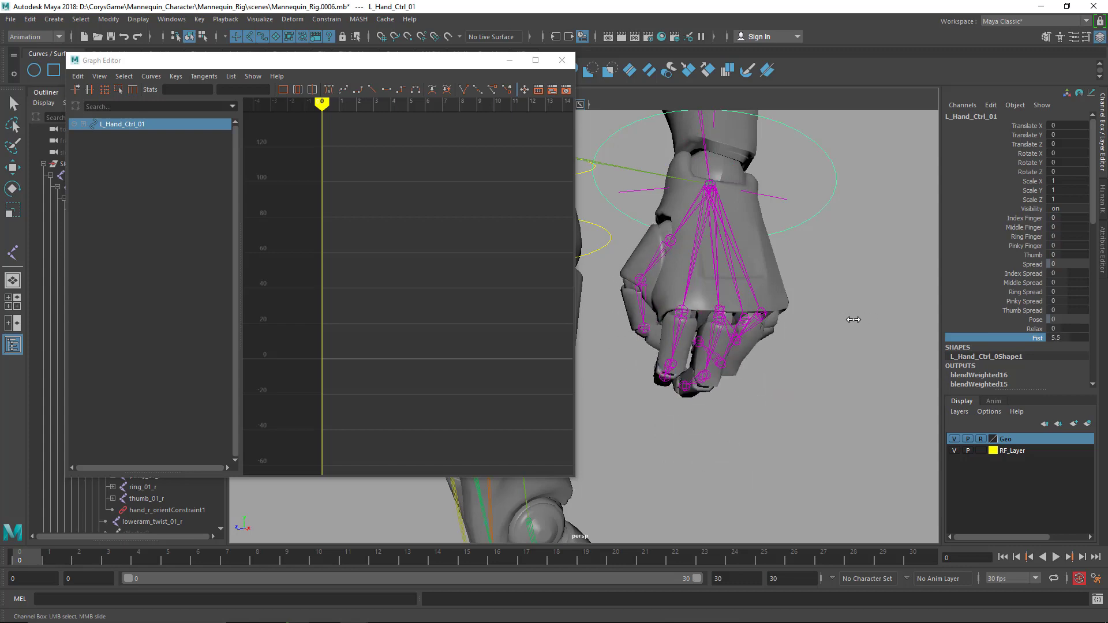
key(ctrl+z)
key(ctrl+z)
key(ctrl+z)
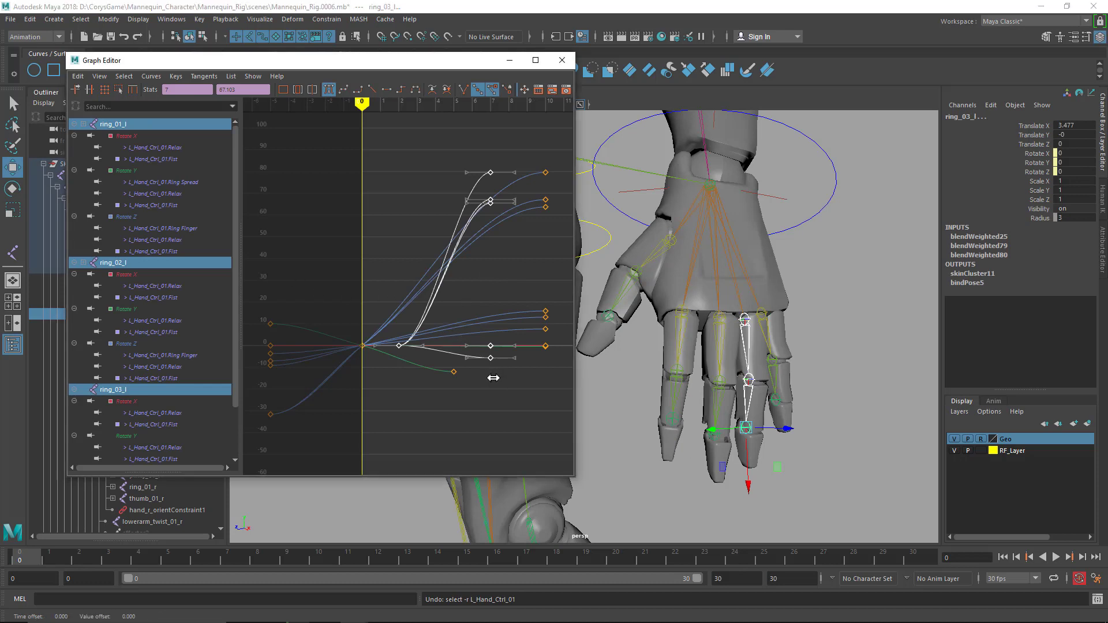
Shift the ring Fist keys one unit earlier, to 1 and 6, and recheck the curl with the Fist attribute of L_Hand_Ctrl_01
middle_drag(495, 378, 479, 381)
click(833, 171)
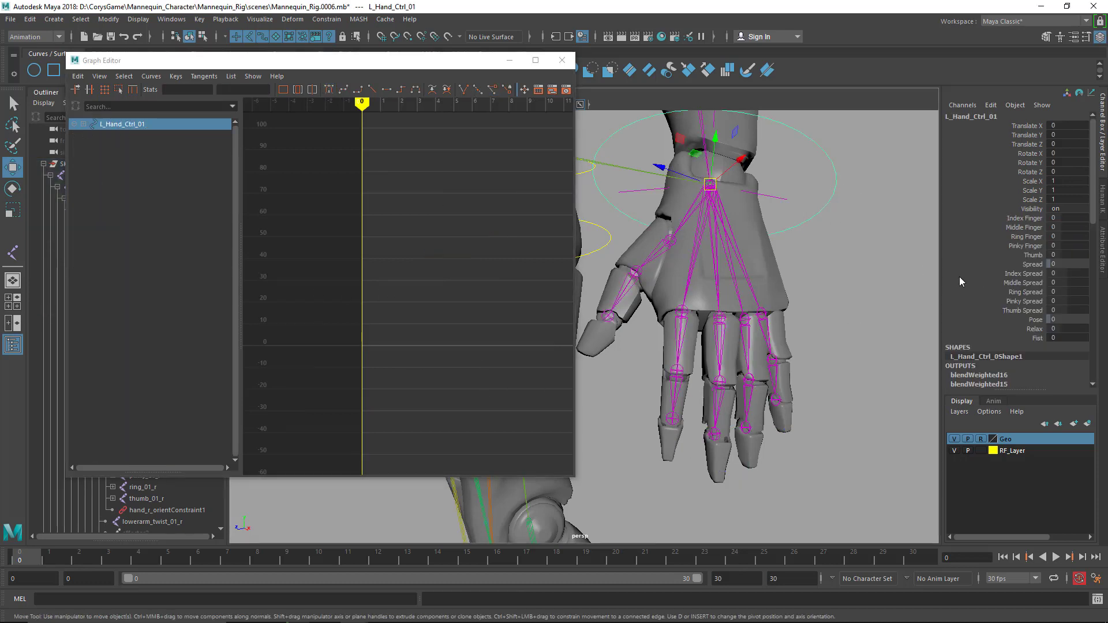
click(1009, 339)
middle_drag(811, 342, 767, 303)
key(ctrl+z)
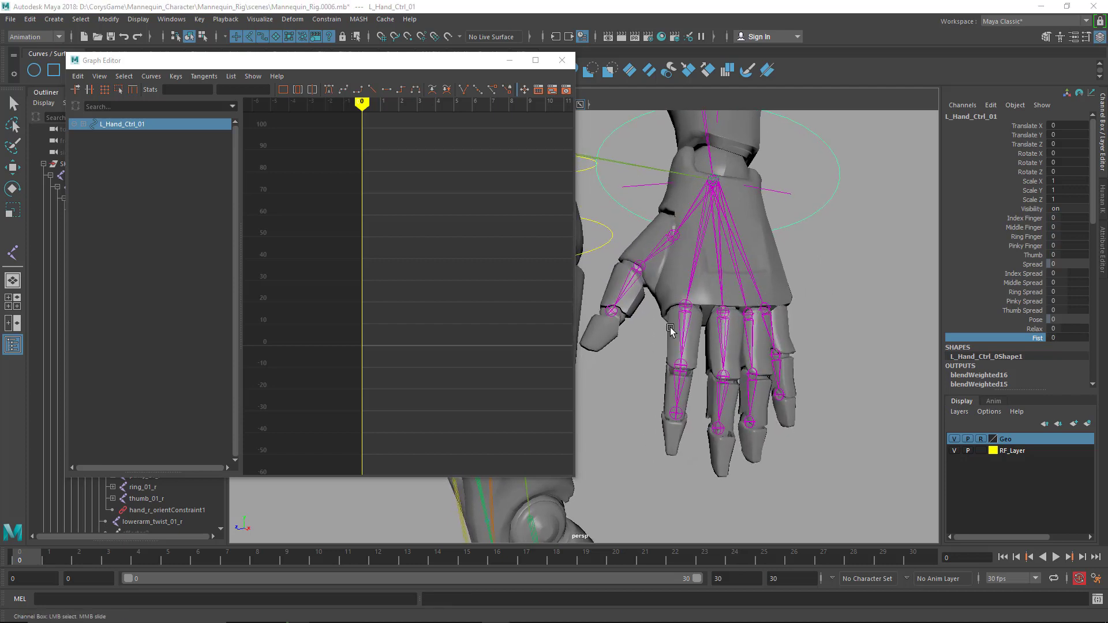
Select the left middle finger's base joint middle_01_l and extend the selection to its full hierarchy
click(723, 329)
key(w)
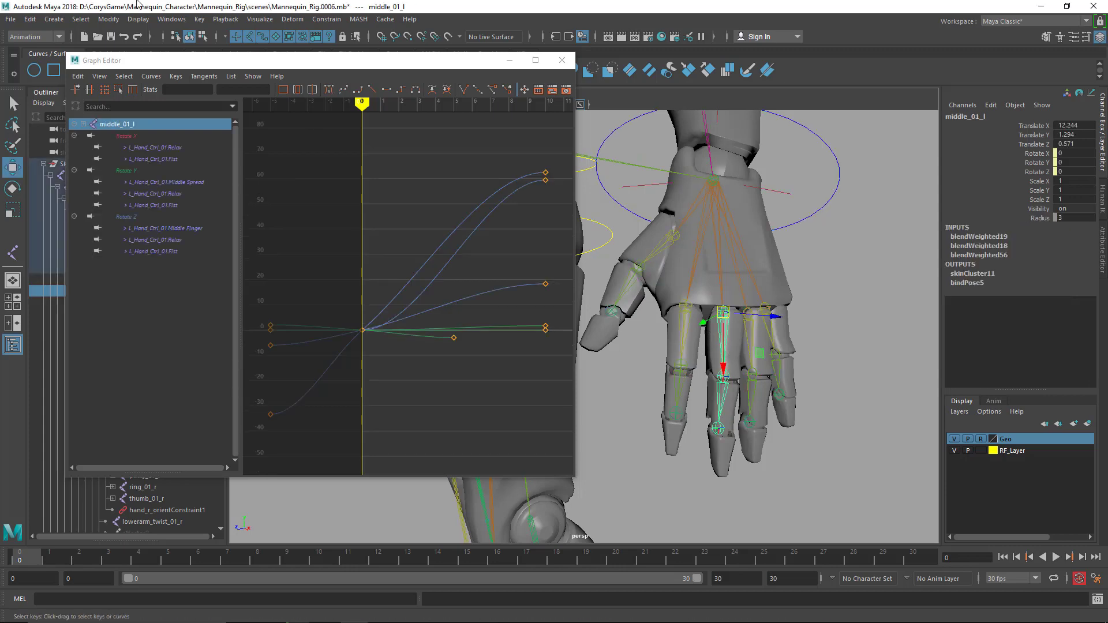
click(80, 19)
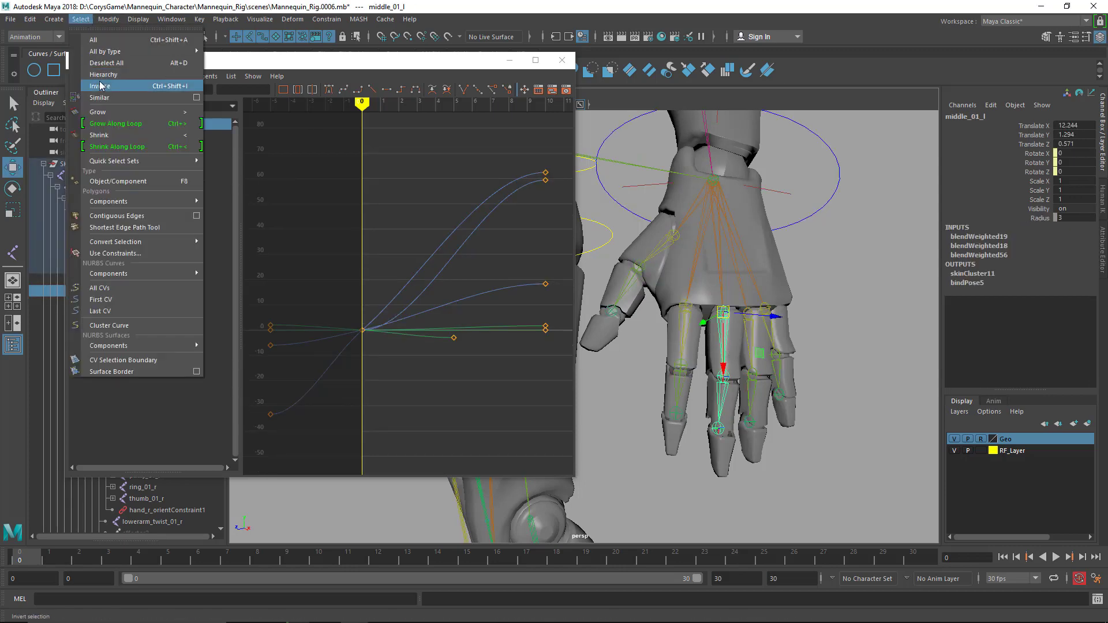
click(104, 75)
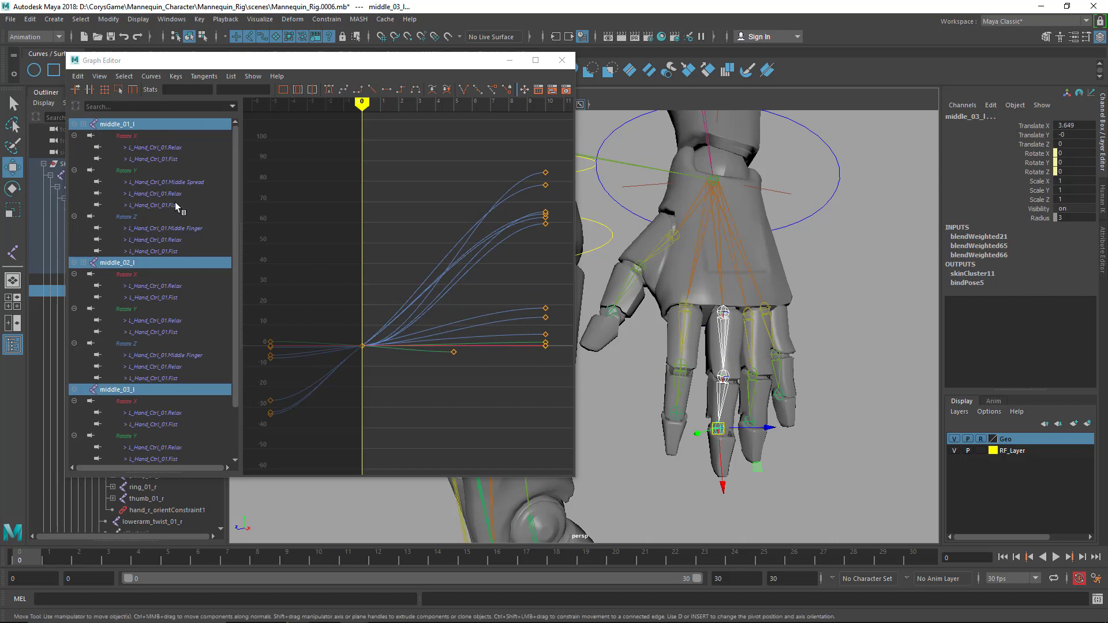
Isolate the L_Hand_Ctrl_01.Fist curves on Rotate X, Y and Z of middle_01_l, middle_02_l and middle_03_l
click(167, 160)
ctrl+click(184, 207)
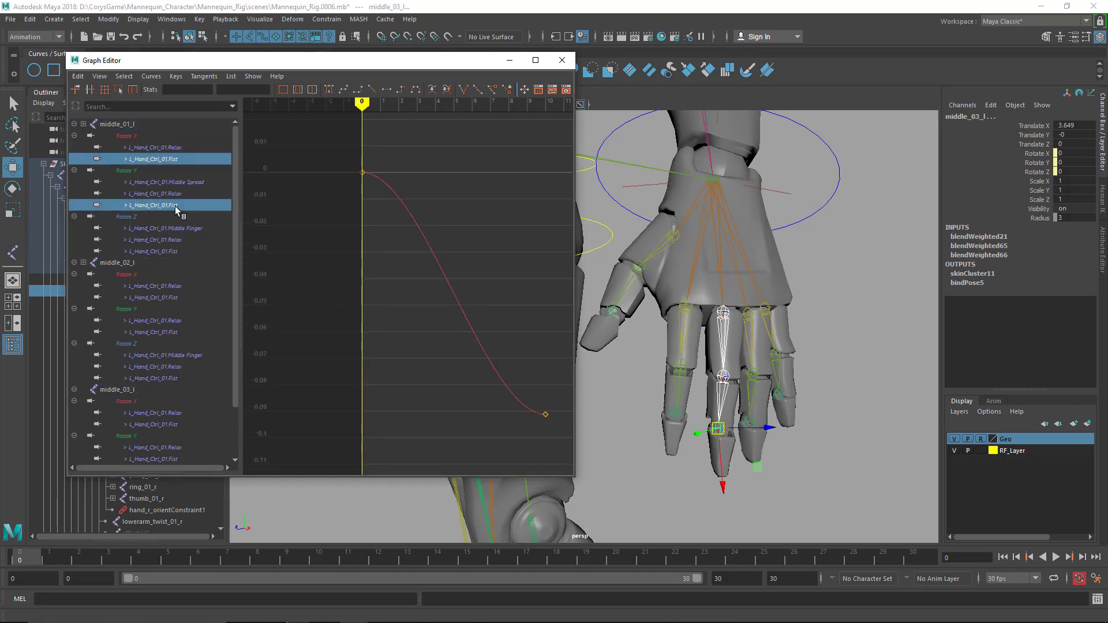
ctrl+click(163, 253)
ctrl+click(166, 297)
ctrl+click(169, 333)
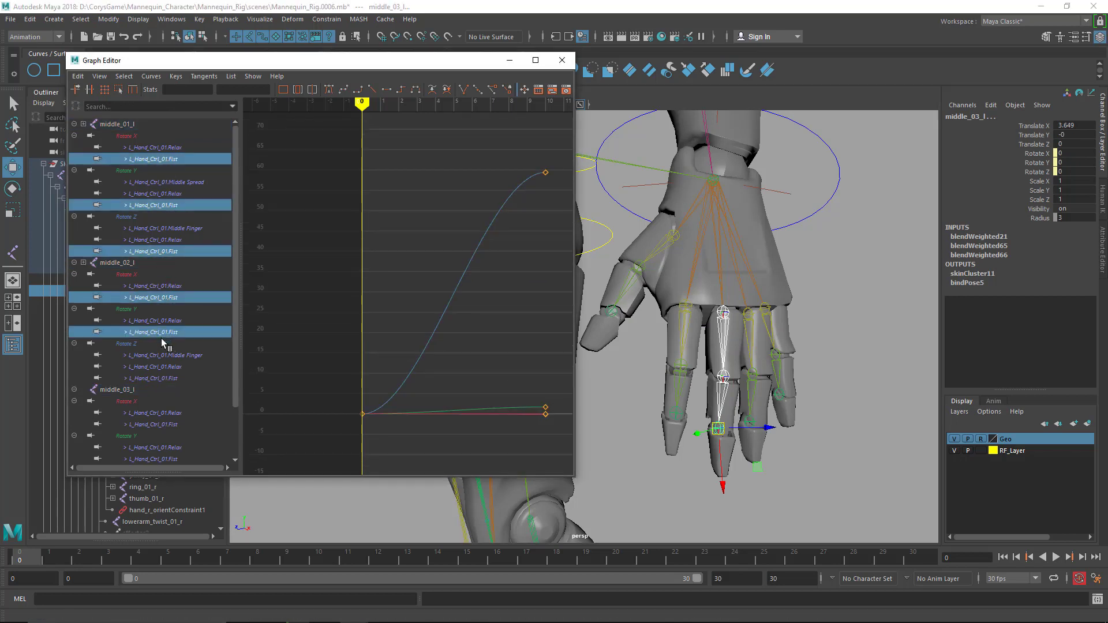
ctrl+click(172, 378)
ctrl+click(169, 426)
scroll(169, 432, down, 3)
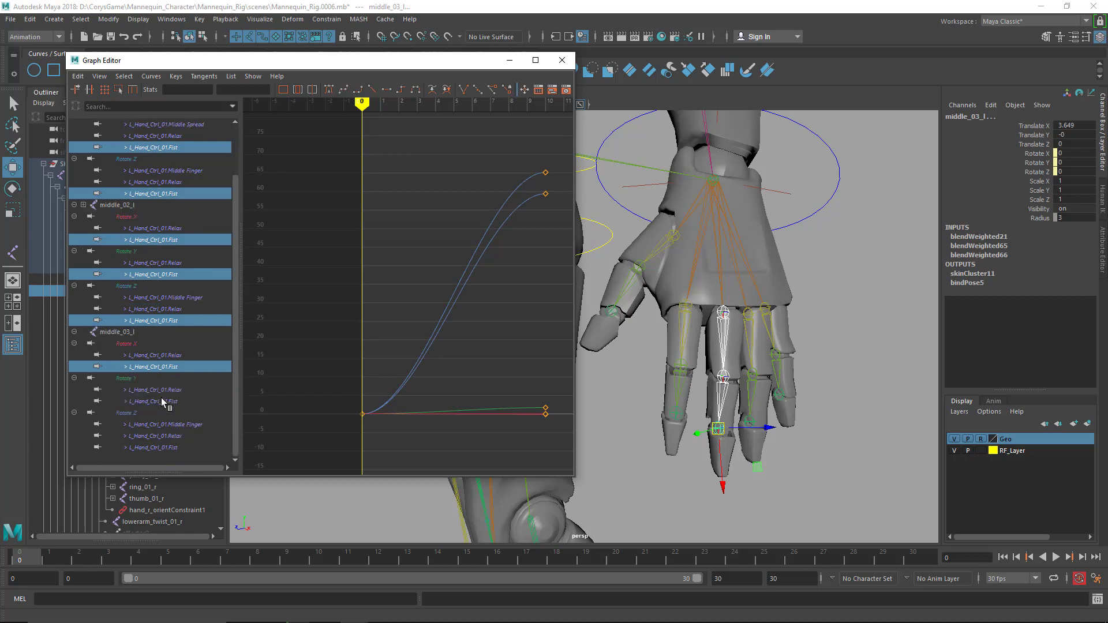
ctrl+click(163, 402)
ctrl+click(167, 447)
key(f)
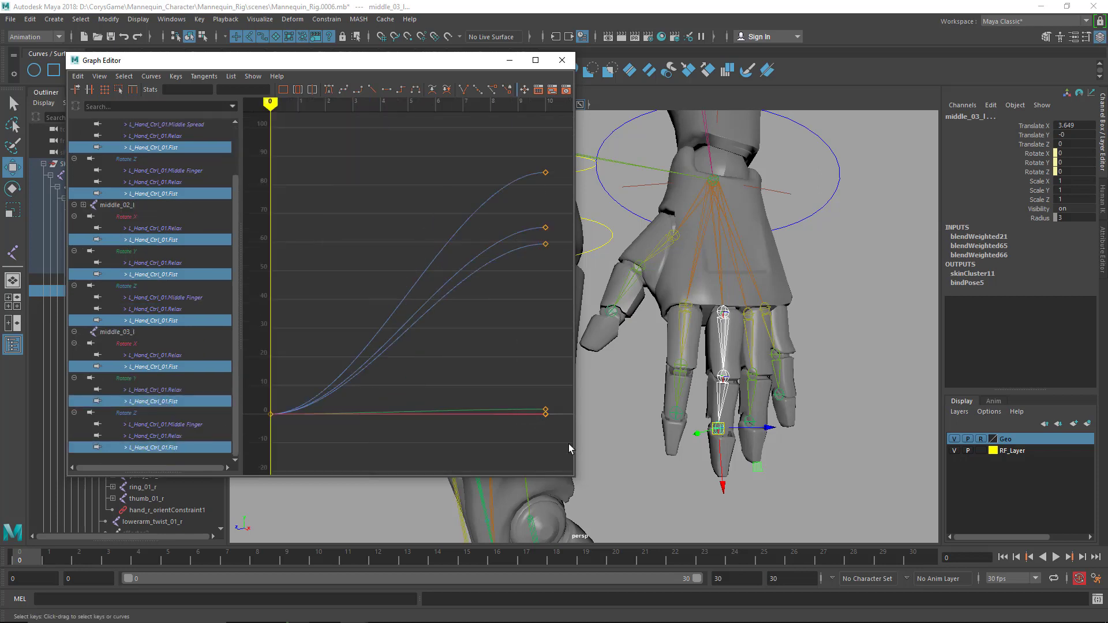
Move the end keys of the middle finger's Fist curves to 5 and shift all their keys by 3, to 3 and 8
drag(562, 444, 505, 100)
shift+middle_drag(519, 215, 382, 207)
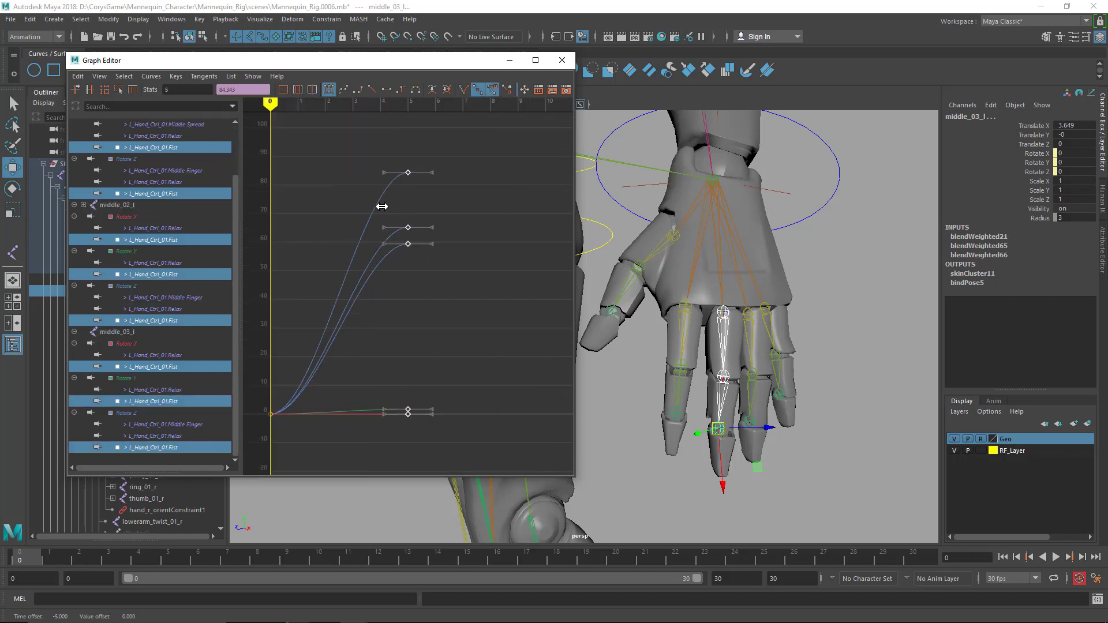
drag(478, 437, 324, 213)
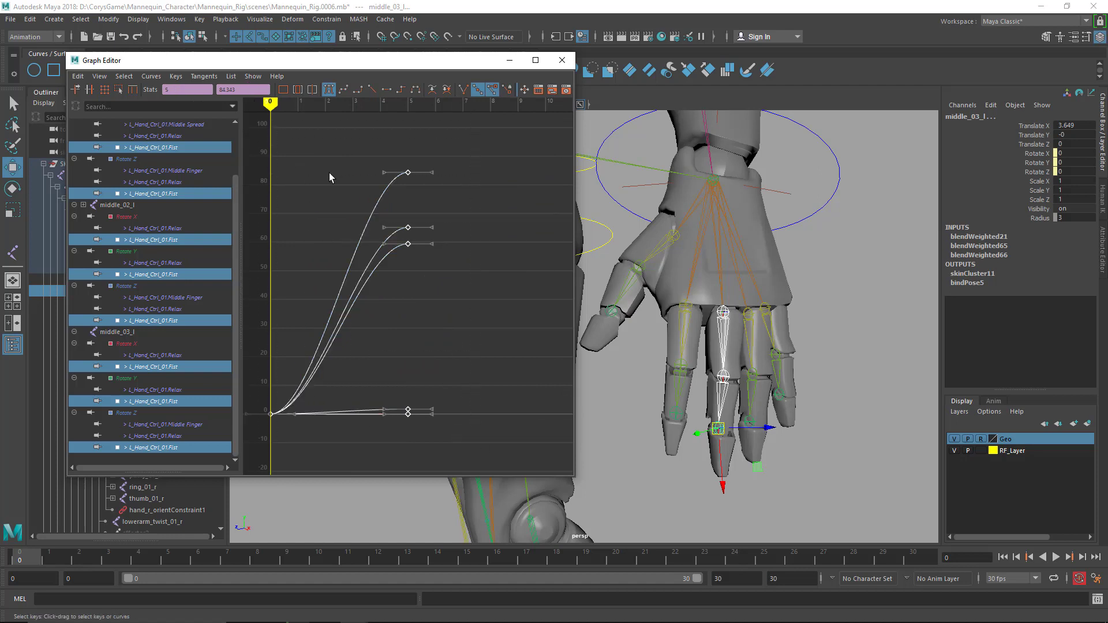
shift+middle_drag(318, 173, 388, 206)
scroll(342, 190, up, 3)
key(f)
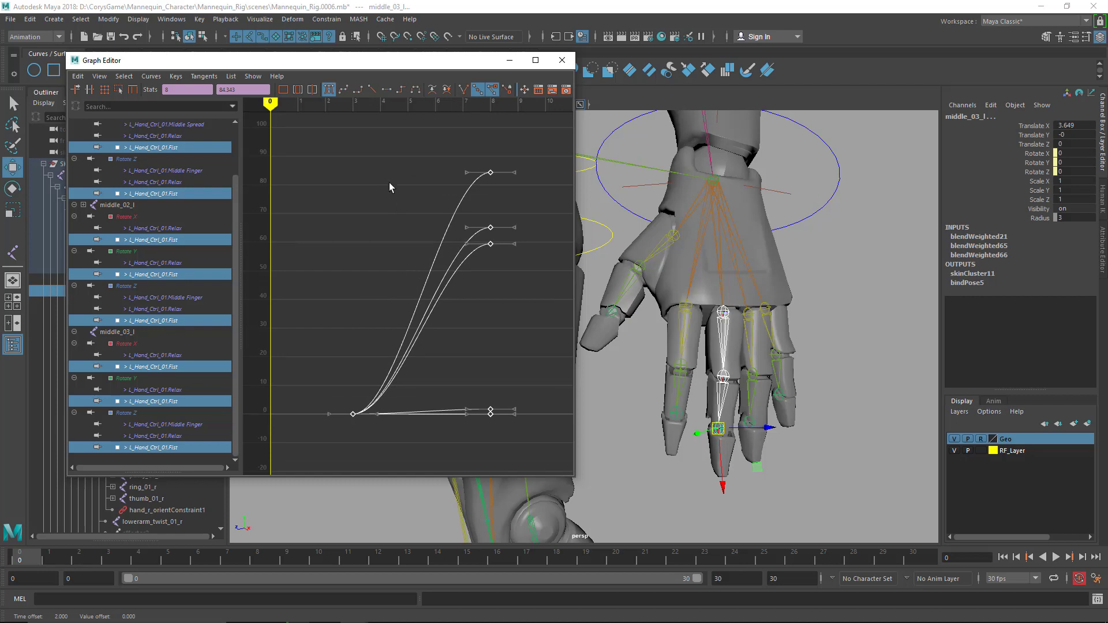
Scrub the Fist attribute of L_Hand_Ctrl_01 to check the middle finger's timing, and undo back to the middle joint selection
click(811, 213)
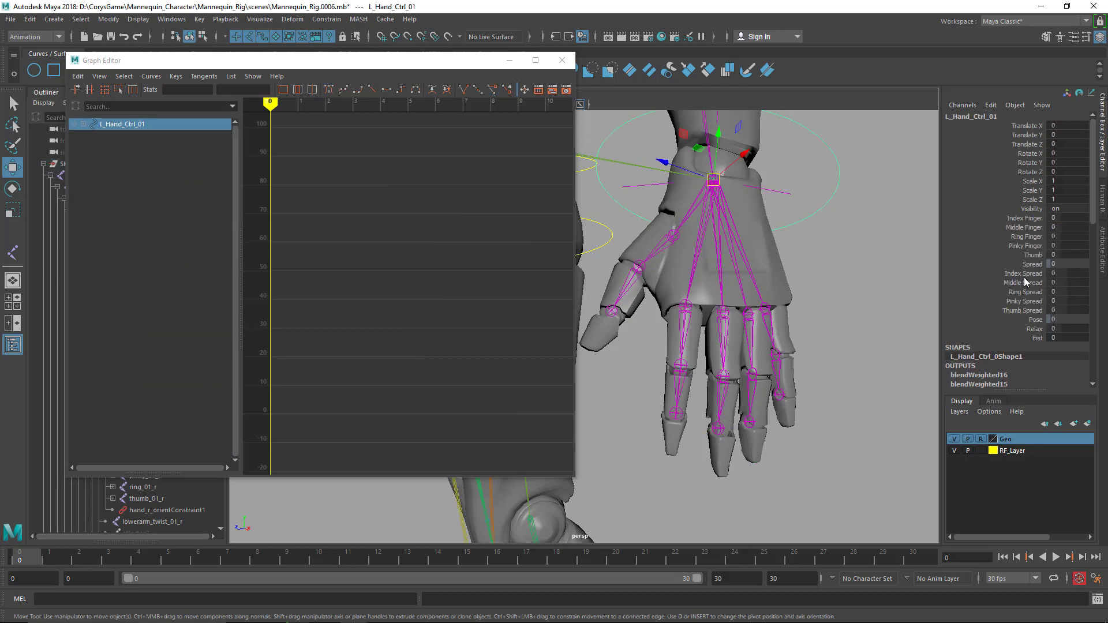
click(1010, 338)
middle_drag(773, 317, 802, 315)
key(ctrl+z)
key(ctrl+z)
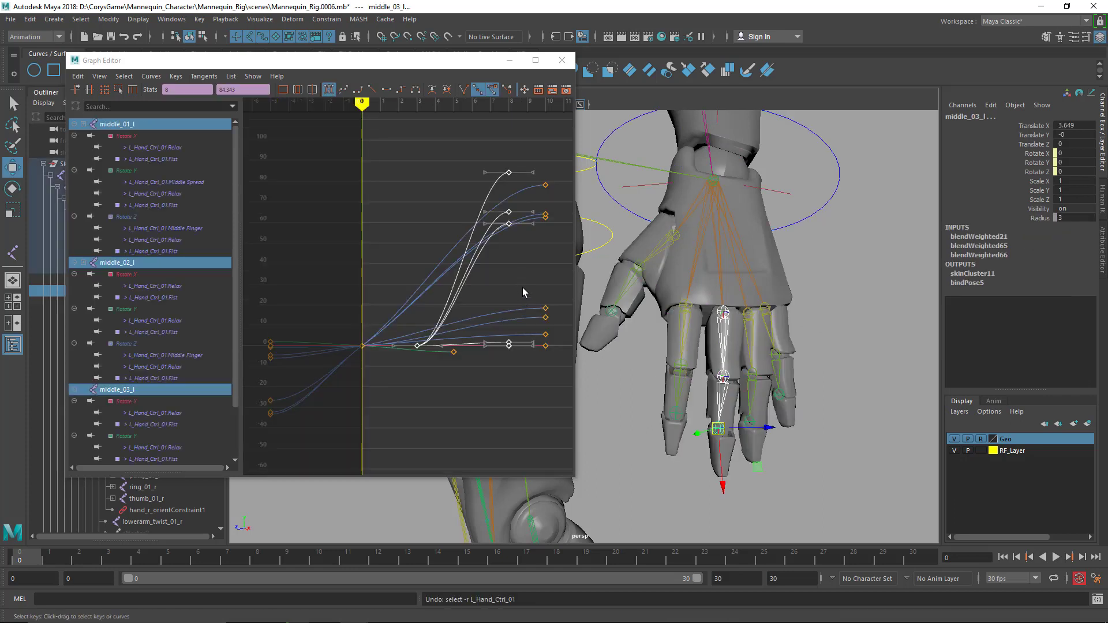
Try shifting the middle Fist keys earlier, undo the shift, and test the curl again with the Fist attribute of L_Hand_Ctrl_01
mouse_move(523, 288)
shift+middle_down()
mouse_move(477, 290)
mouse_move(512, 292)
shift+middle_up()
key(ctrl+z)
click(830, 203)
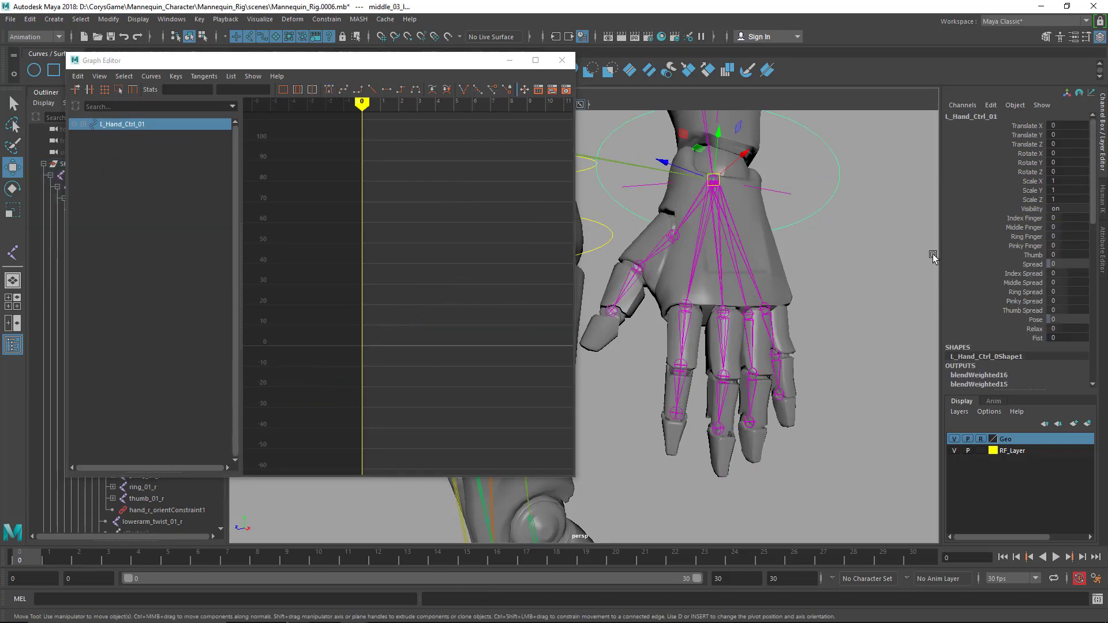
click(1037, 337)
middle_drag(730, 342, 773, 338)
key(ctrl+z)
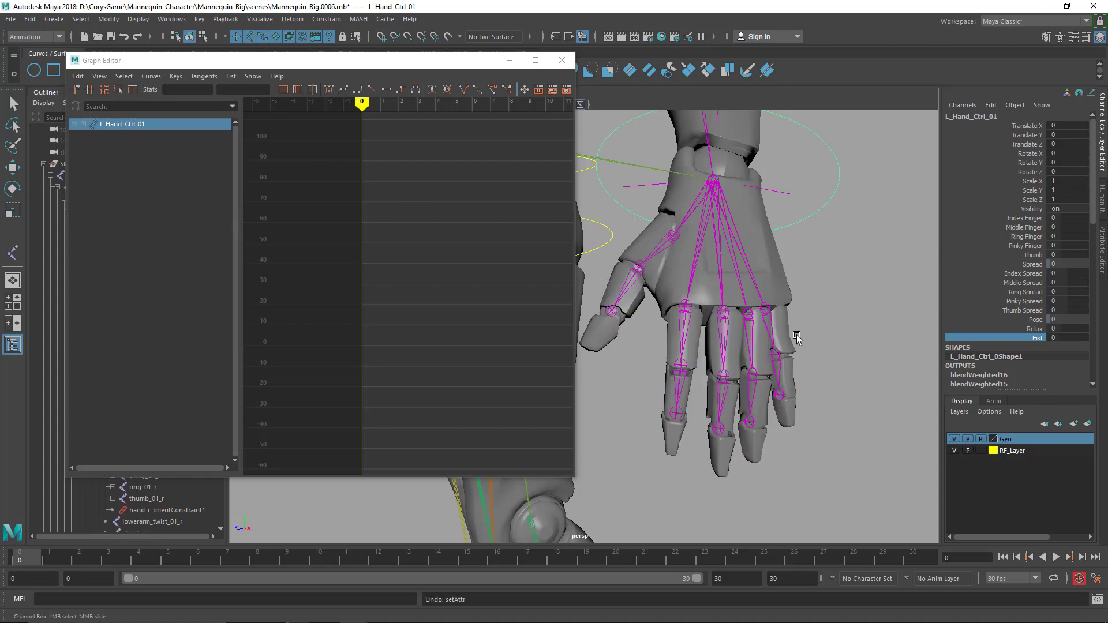
key(ctrl+z)
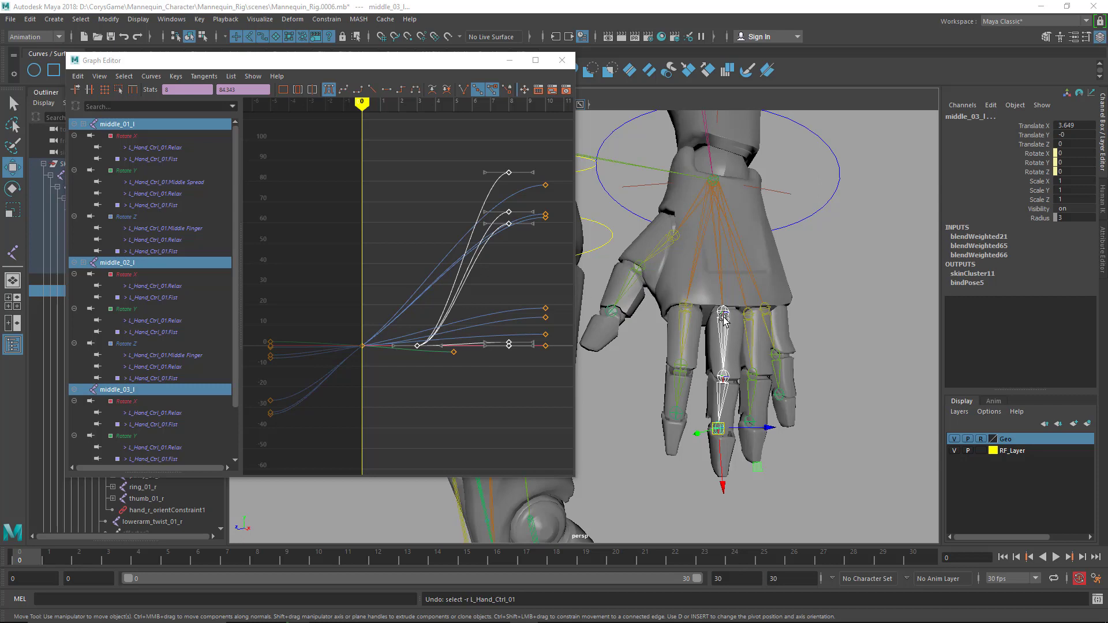
Select ring_01_l and index_01_l in turn to compare their driven key curves
alt+drag(724, 318, 725, 337)
click(754, 329)
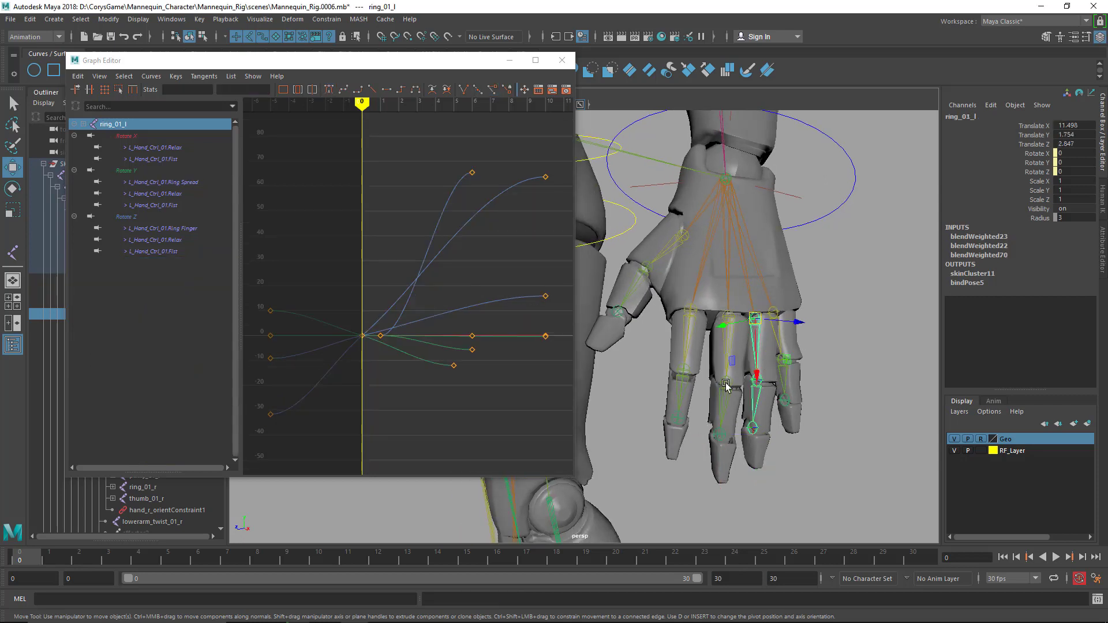
key(q)
alt+drag(807, 396, 738, 407)
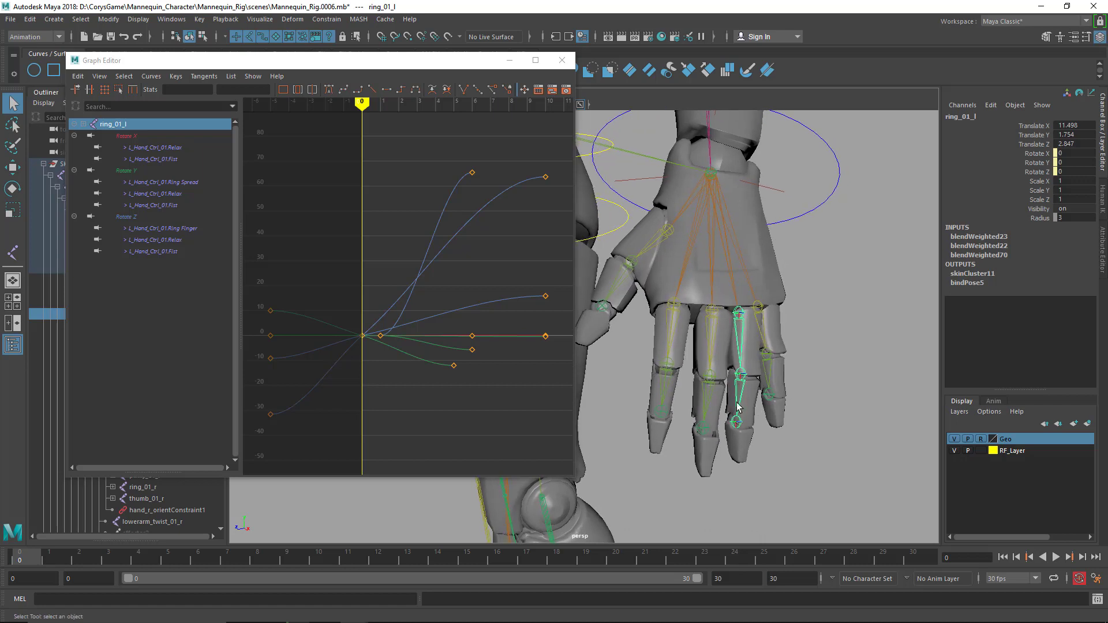
click(678, 311)
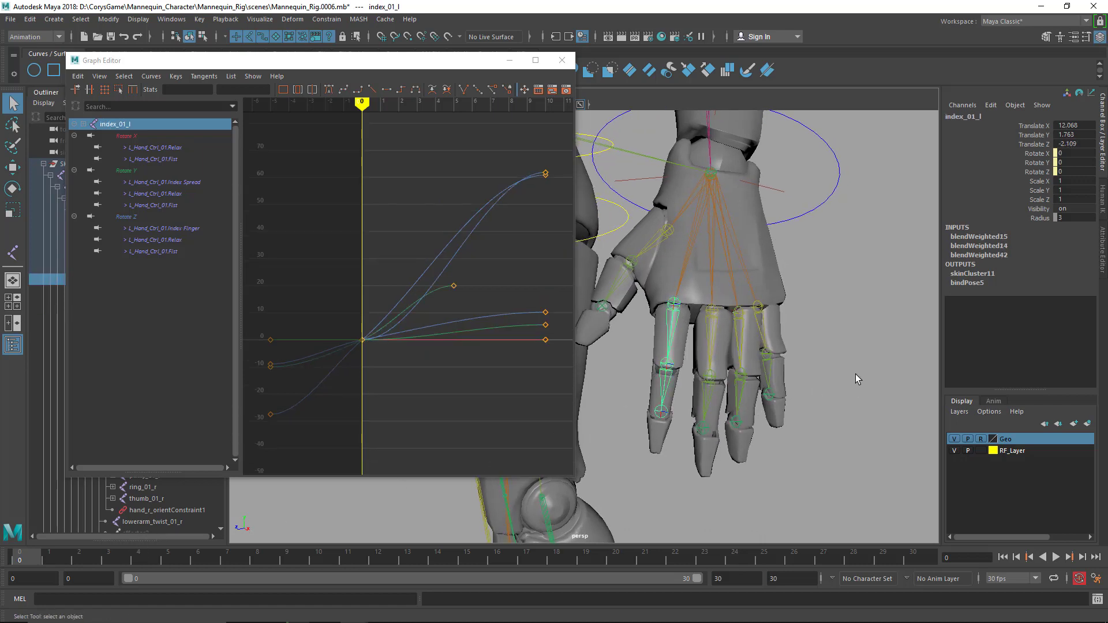
Scrub the Fist attribute of L_Hand_Ctrl_01 to compare how all fingers curl, and undo back to the middle finger joint selection
click(821, 209)
click(1033, 337)
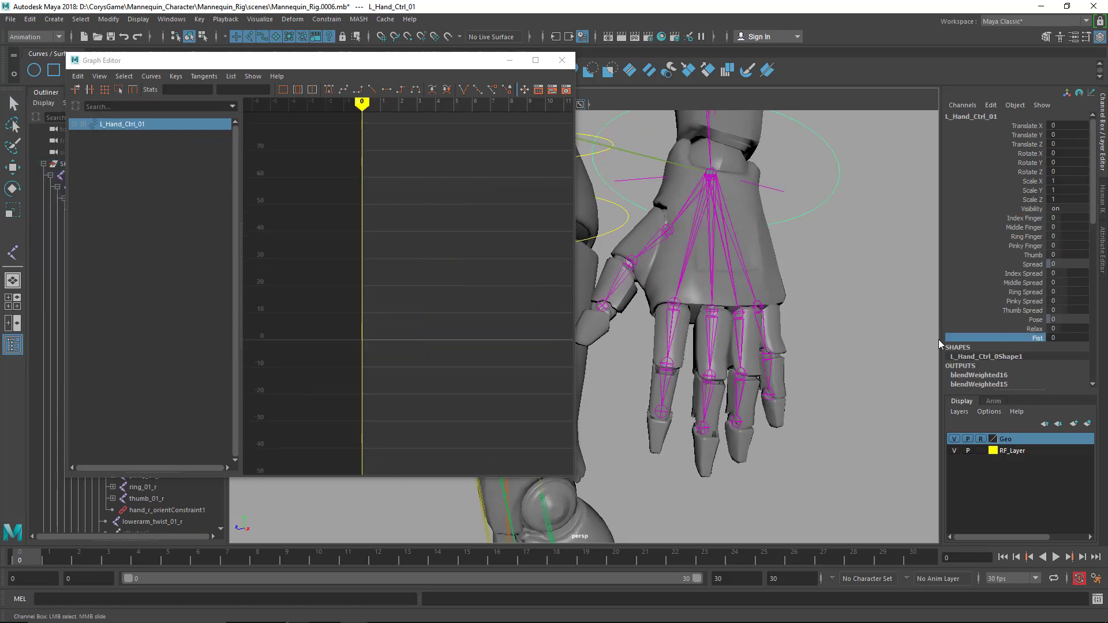
middle_drag(851, 346, 802, 341)
key(ctrl+z)
key(ctrl+z)
key(ctrl+z)
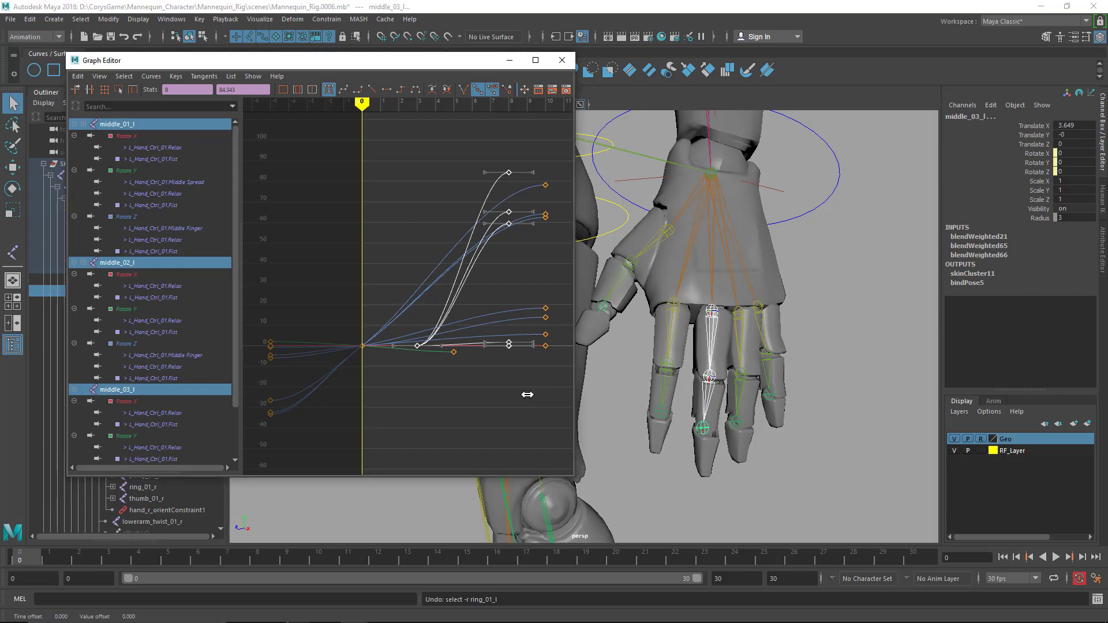
Shift the middle finger's Fist keys to run from 2 to 7 and test the curl with L_Hand_Ctrl_01's Fist attribute
shift+middle_drag(519, 395, 517, 395)
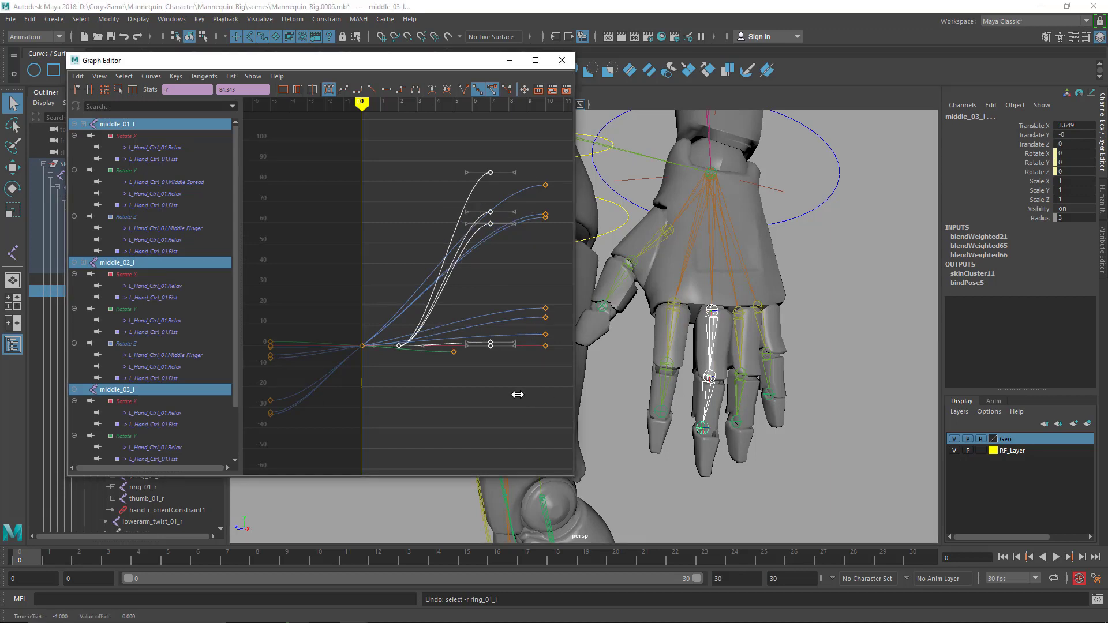
drag(813, 186, 849, 225)
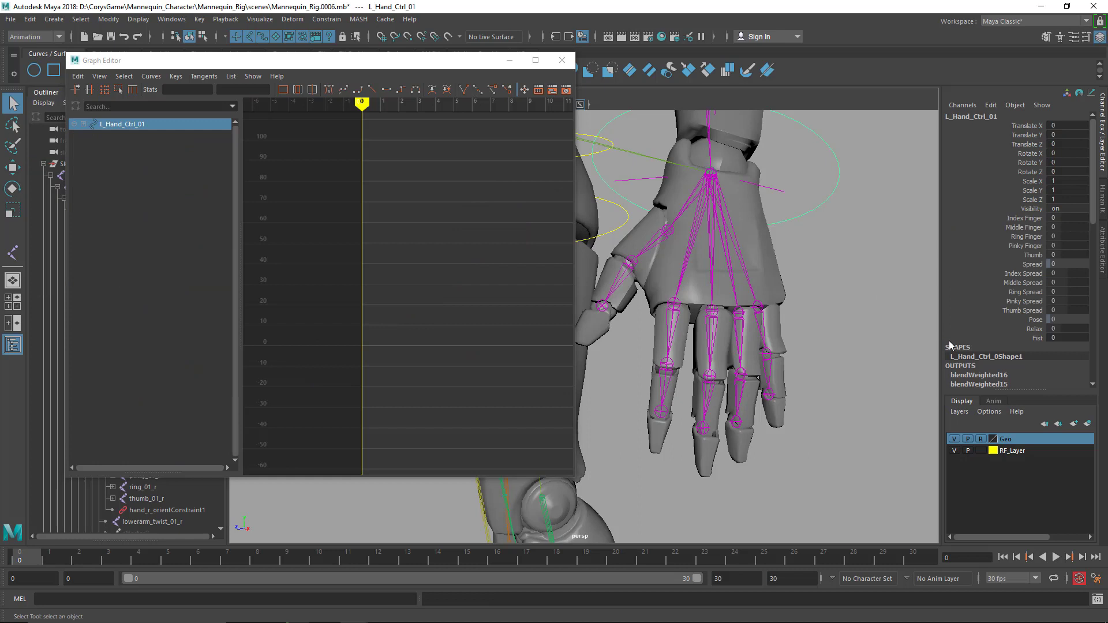
click(994, 337)
middle_drag(801, 358, 834, 354)
key(ctrl+z)
alt+drag(762, 300, 765, 301)
Select index_01_l, middle_01_l, ring_01_l and pinky_01_l in turn to compare the timing of their driven key curves
key(q)
click(678, 312)
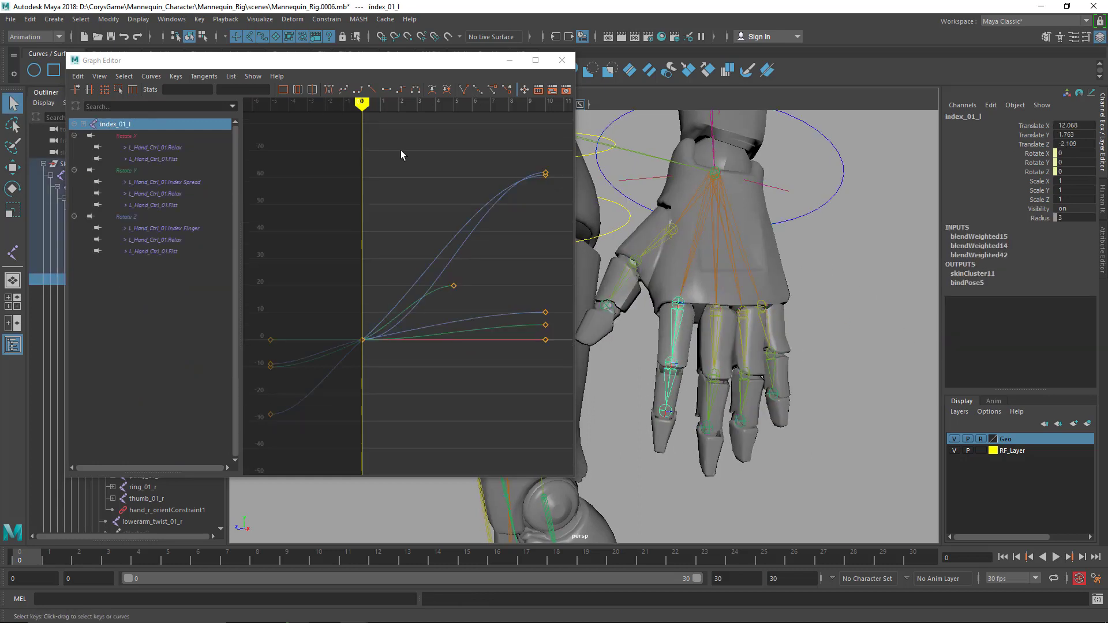
click(715, 319)
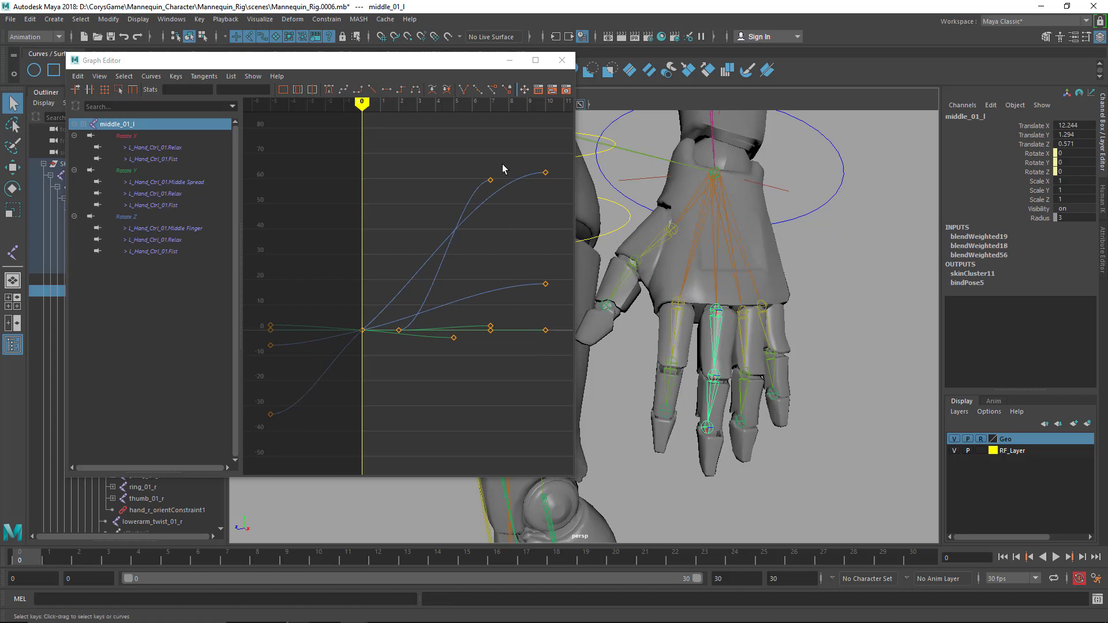
click(491, 180)
click(399, 331)
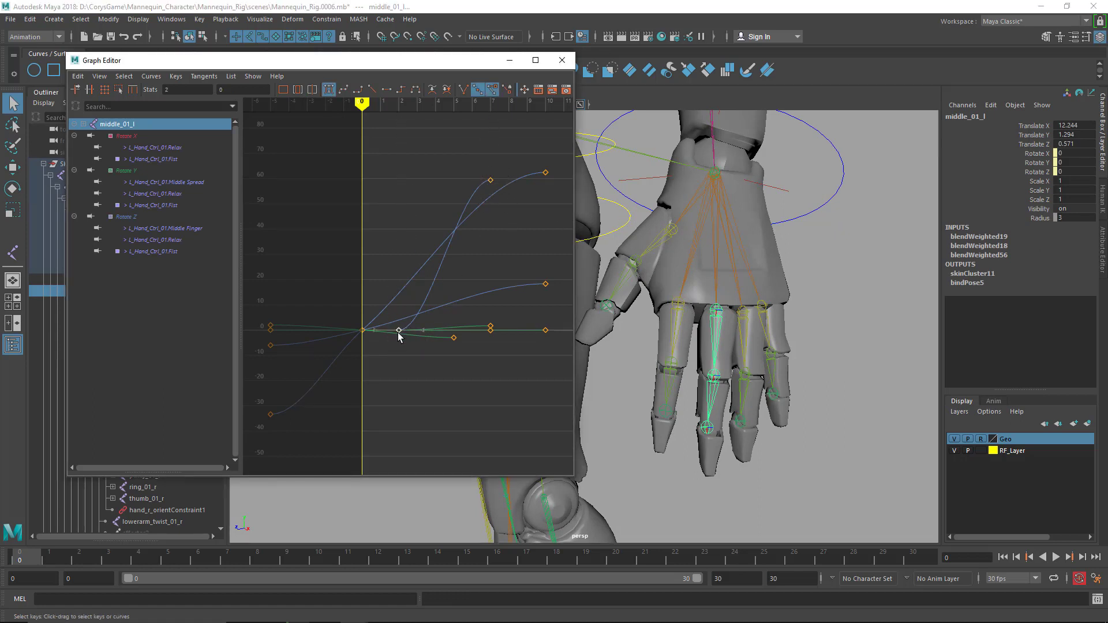
click(743, 313)
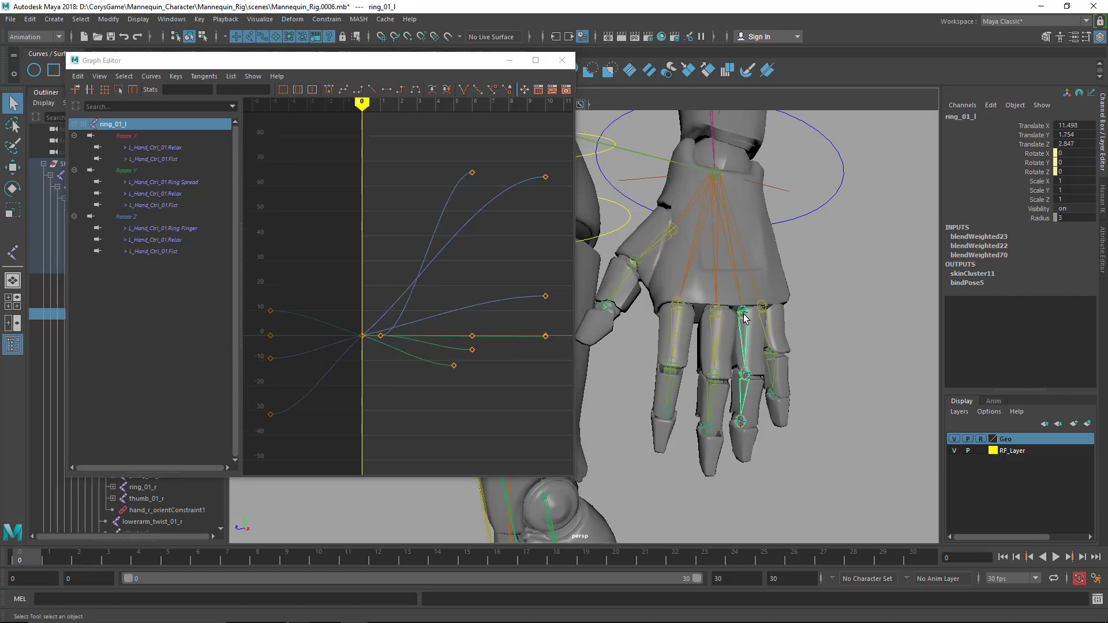
click(763, 317)
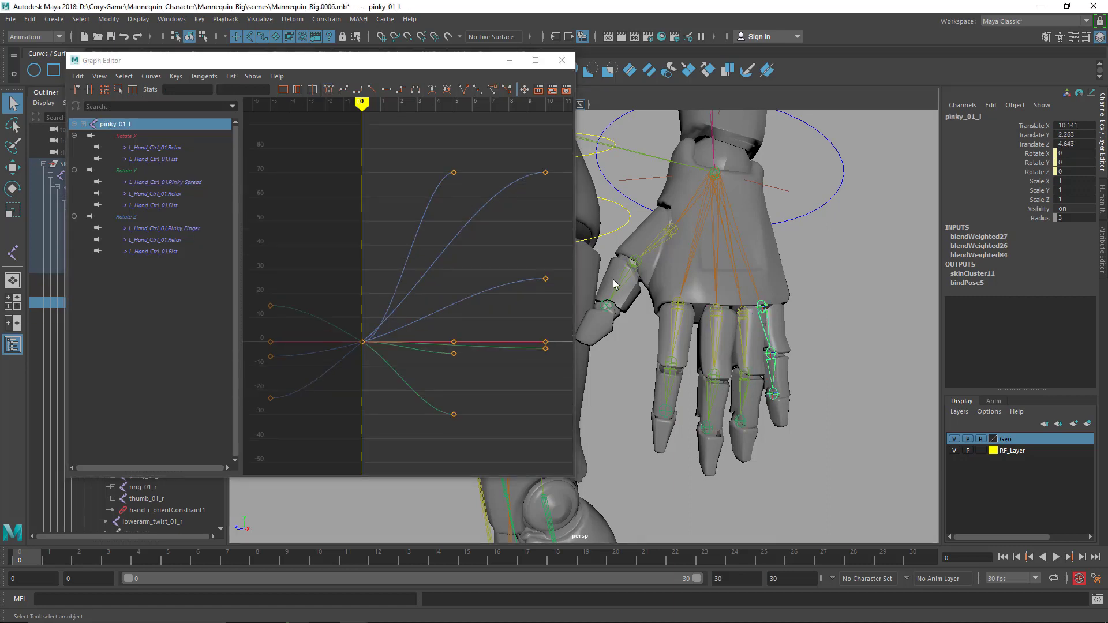
Isolate the Rotate X, Y and Z Fist curves of pinky_01_l in the Graph Editor
click(179, 161)
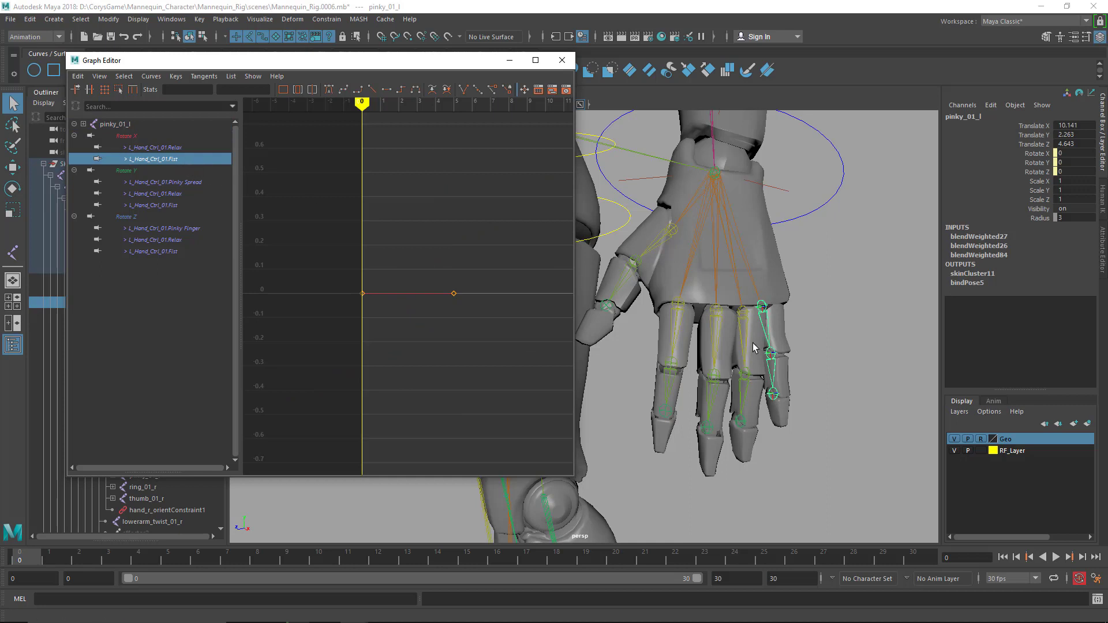
click(762, 312)
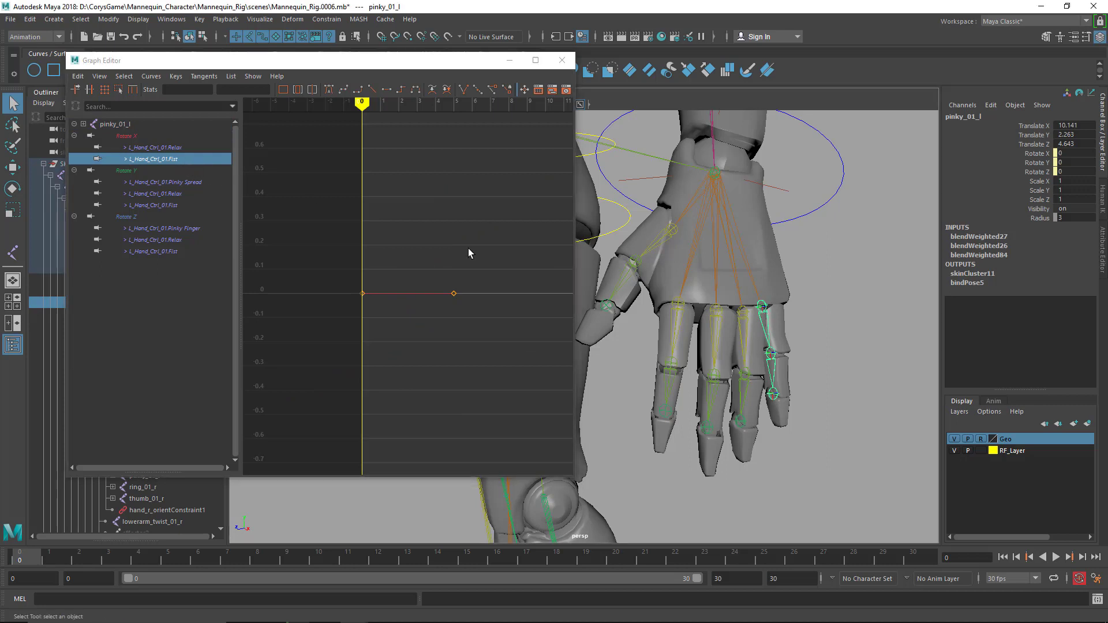
click(172, 166)
ctrl+click(173, 205)
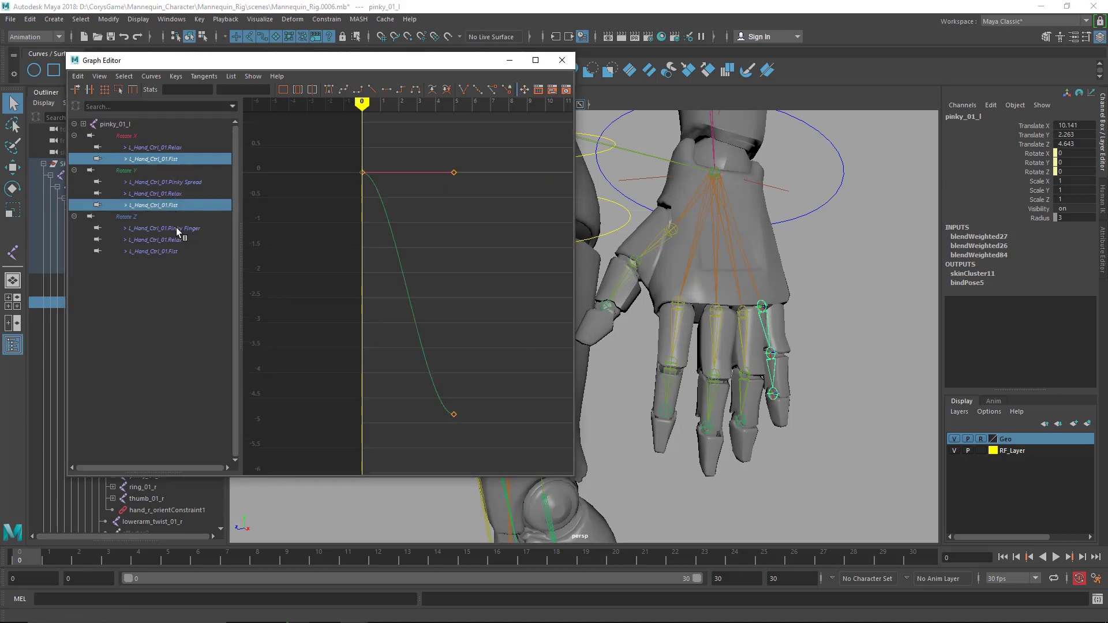
ctrl+click(175, 253)
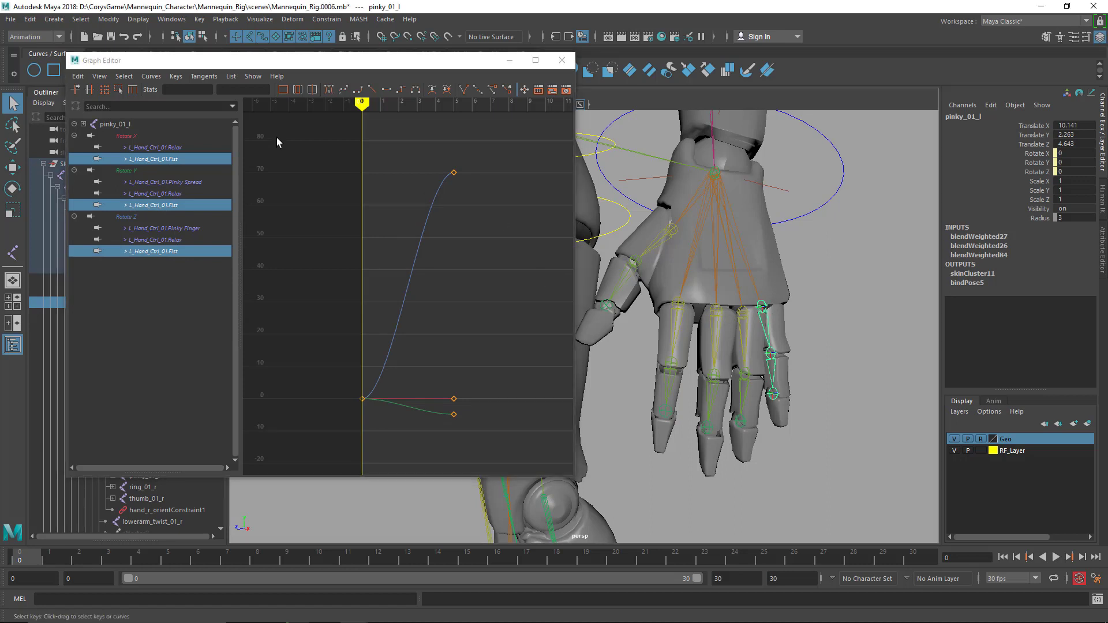
Select the full pinky joint hierarchy and isolate the Fist curves of pinky_01_l, pinky_02_l and pinky_03_l
click(81, 19)
click(105, 76)
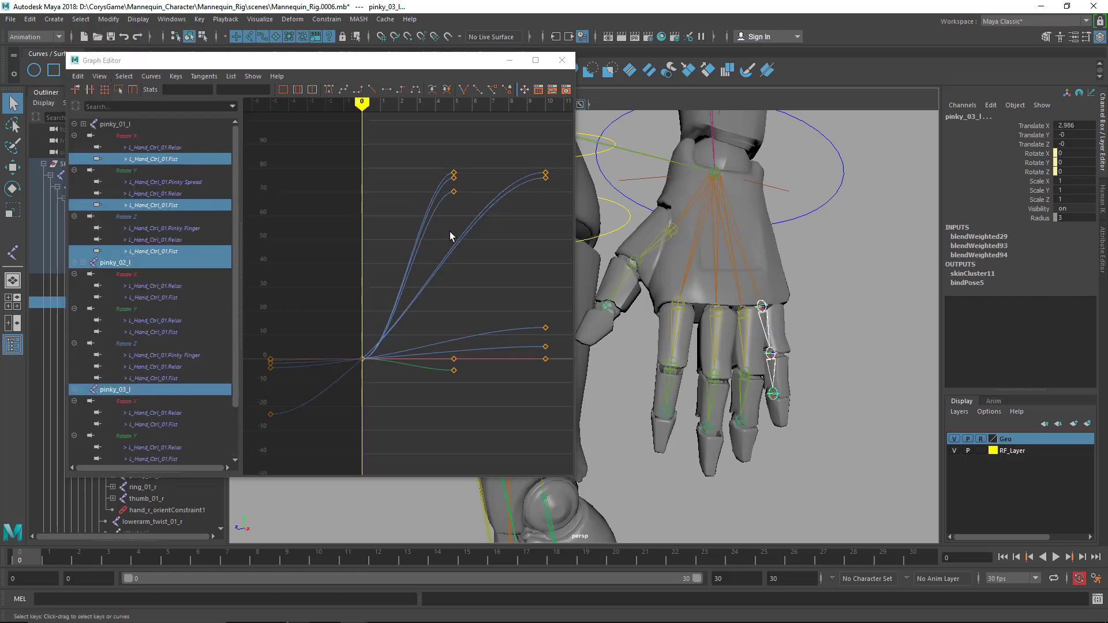
click(169, 159)
ctrl+click(174, 205)
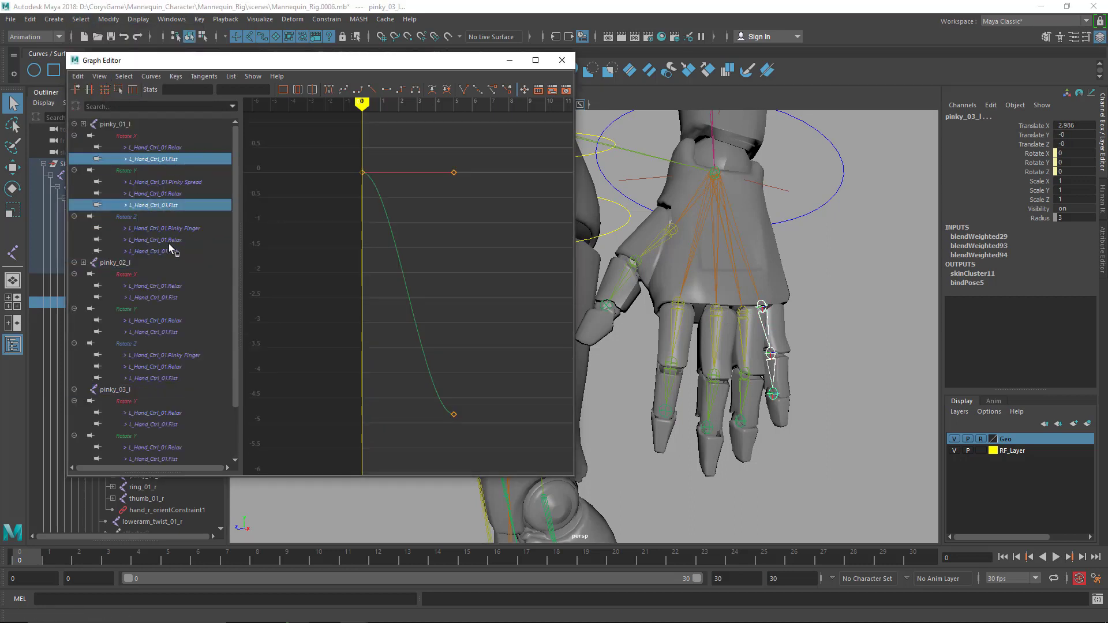
ctrl+click(174, 252)
ctrl+click(170, 333)
ctrl+click(172, 298)
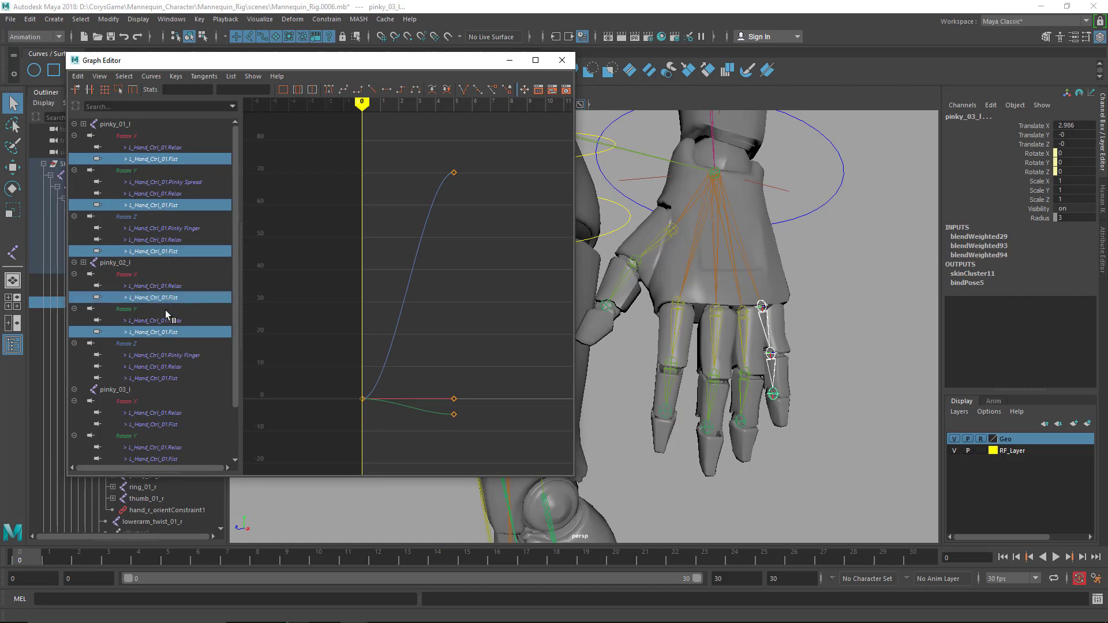
ctrl+click(173, 378)
ctrl+click(167, 425)
ctrl+click(173, 460)
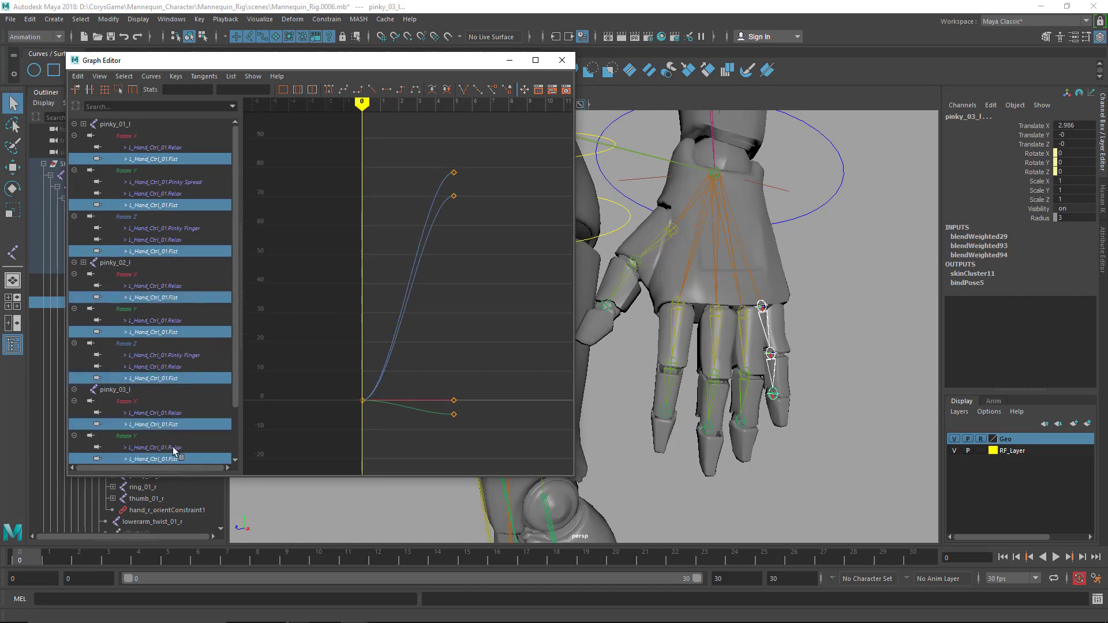
scroll(180, 410, down, 2)
ctrl+click(175, 448)
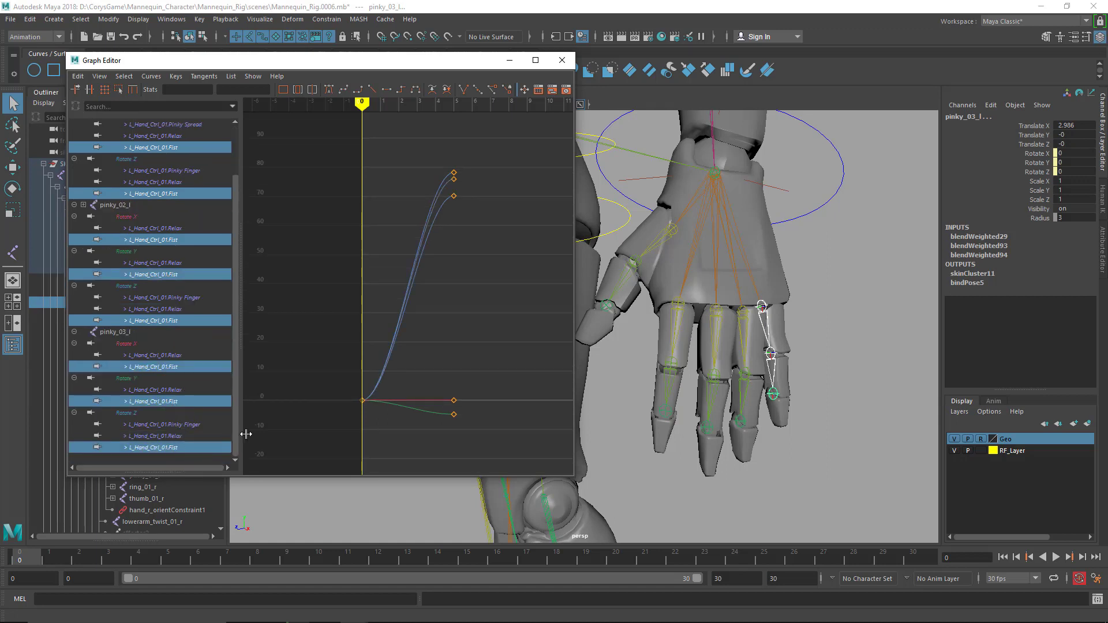
Compare the key timing of middle_01_l with that of index_01_l in the Graph Editor
click(717, 310)
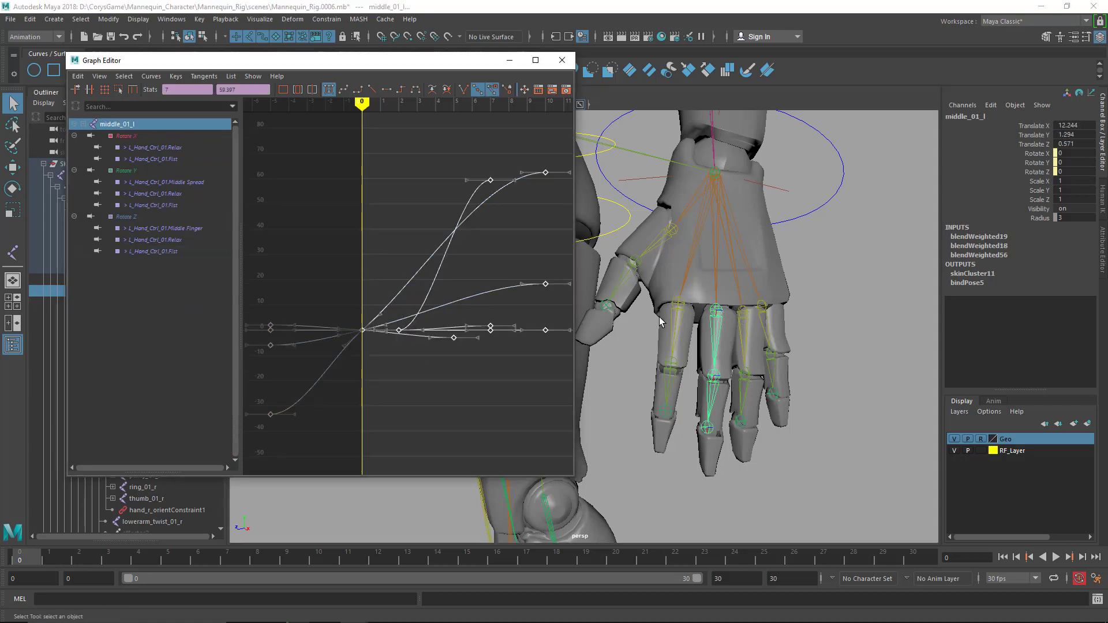
click(678, 319)
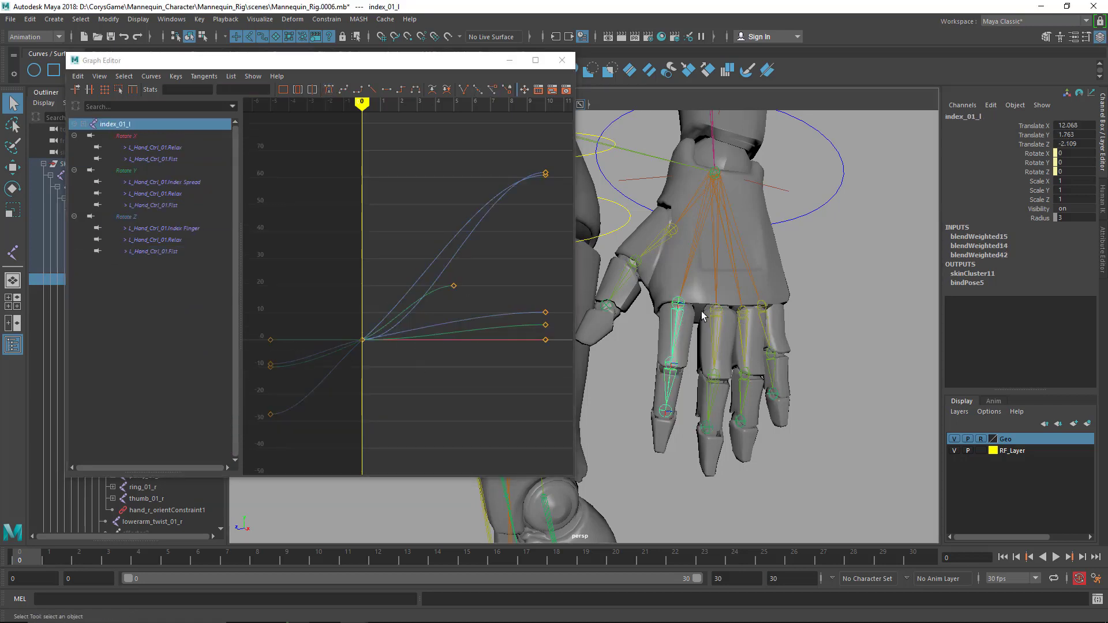
click(716, 311)
drag(514, 157, 487, 243)
Select the joint hierarchy under index_01_l and isolate the Rotate X, Y and Z Fist curves of index_01_l
click(677, 313)
click(106, 20)
mouse_move(81, 19)
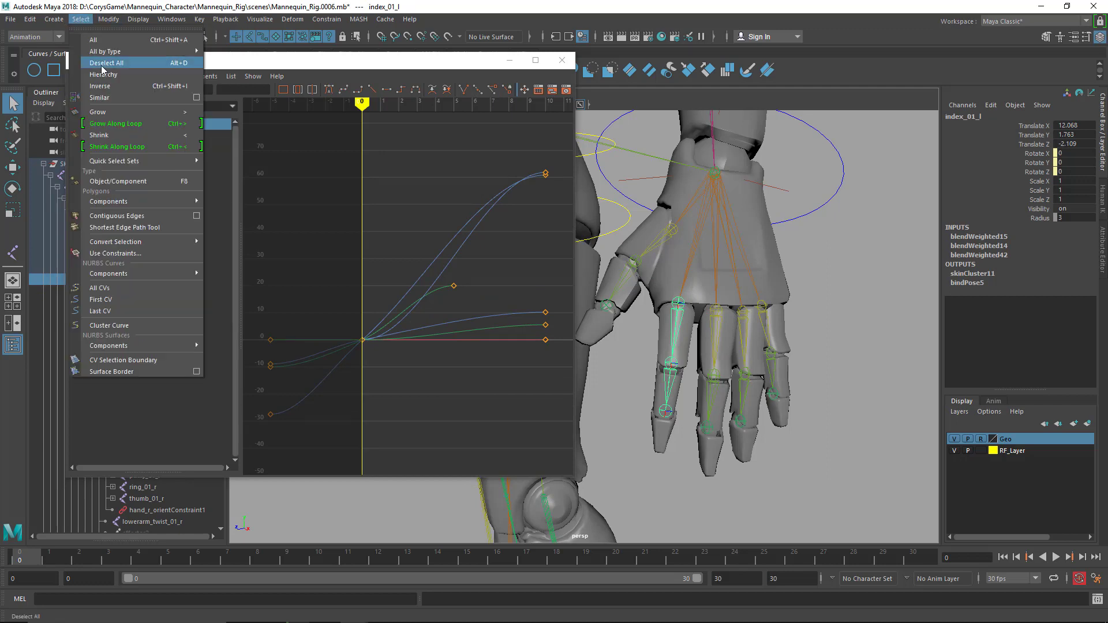
click(104, 81)
click(167, 159)
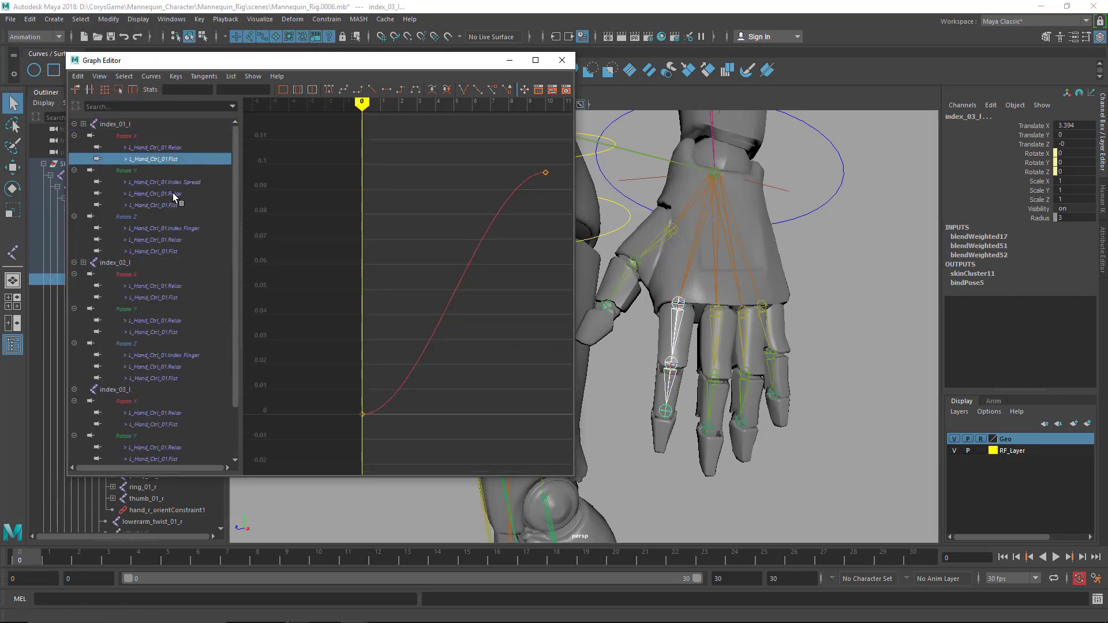
ctrl+click(171, 206)
ctrl+click(166, 252)
Add the Rotate X, Y and Z Fist curves of index_02_l and index_03_l to the displayed curves
ctrl+click(164, 298)
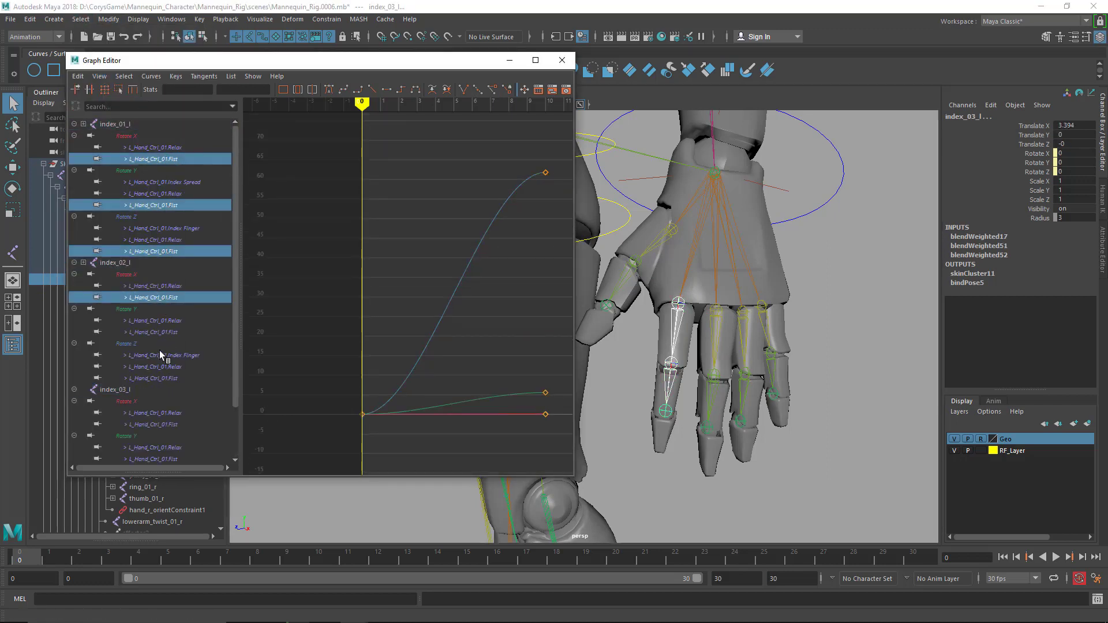
ctrl+click(167, 332)
ctrl+click(166, 378)
ctrl+click(165, 425)
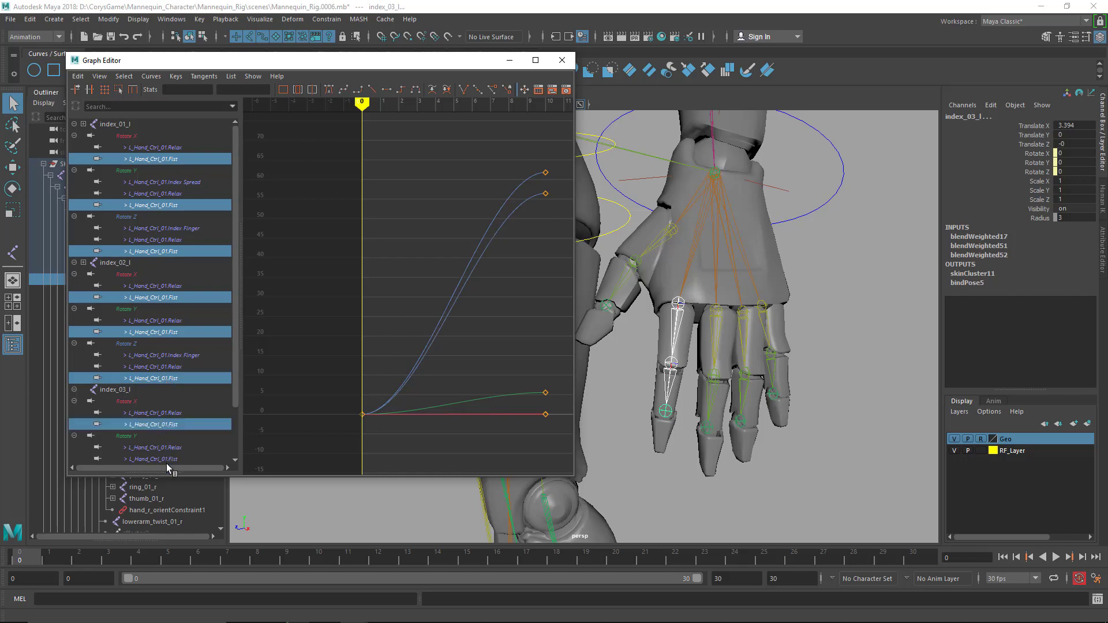
ctrl+click(169, 460)
scroll(182, 444, down, 2)
ctrl+click(167, 447)
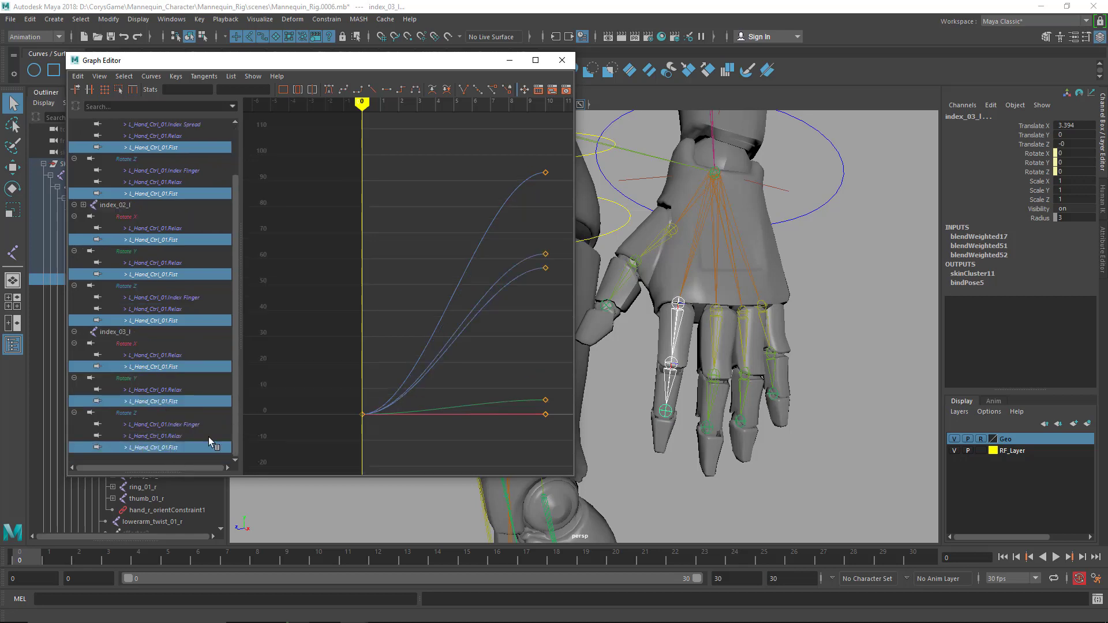
Move the index finger's Fist end keys to 5, and shift all its Fist keys to run from 3 to 8
drag(567, 440, 518, 112)
key(w)
shift+middle_drag(536, 232, 443, 223)
drag(518, 440, 355, 109)
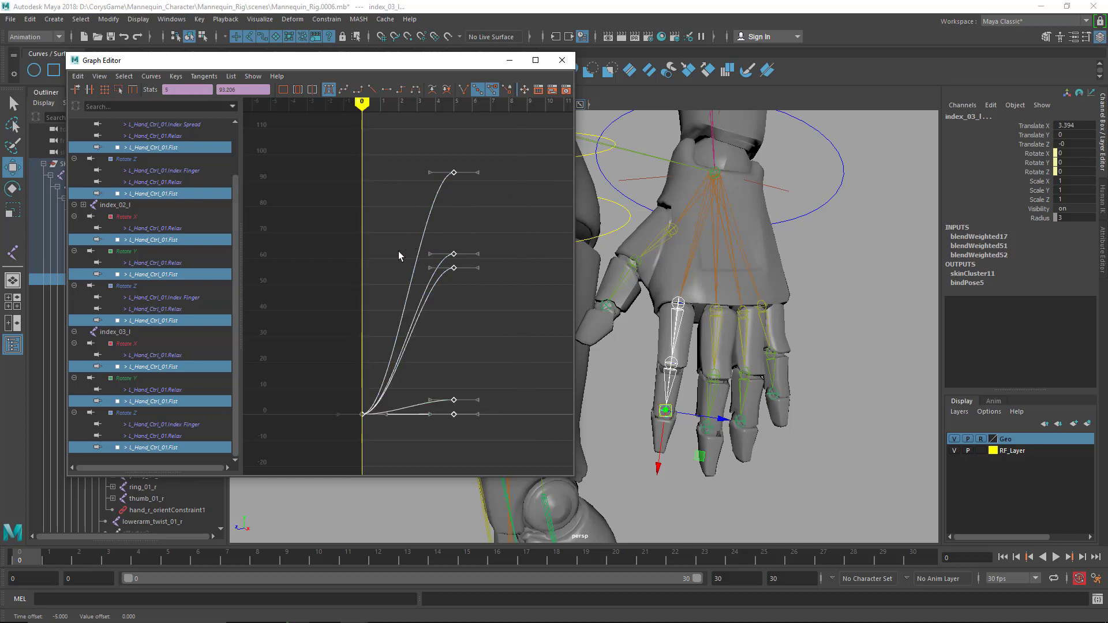
shift+middle_drag(391, 252, 442, 247)
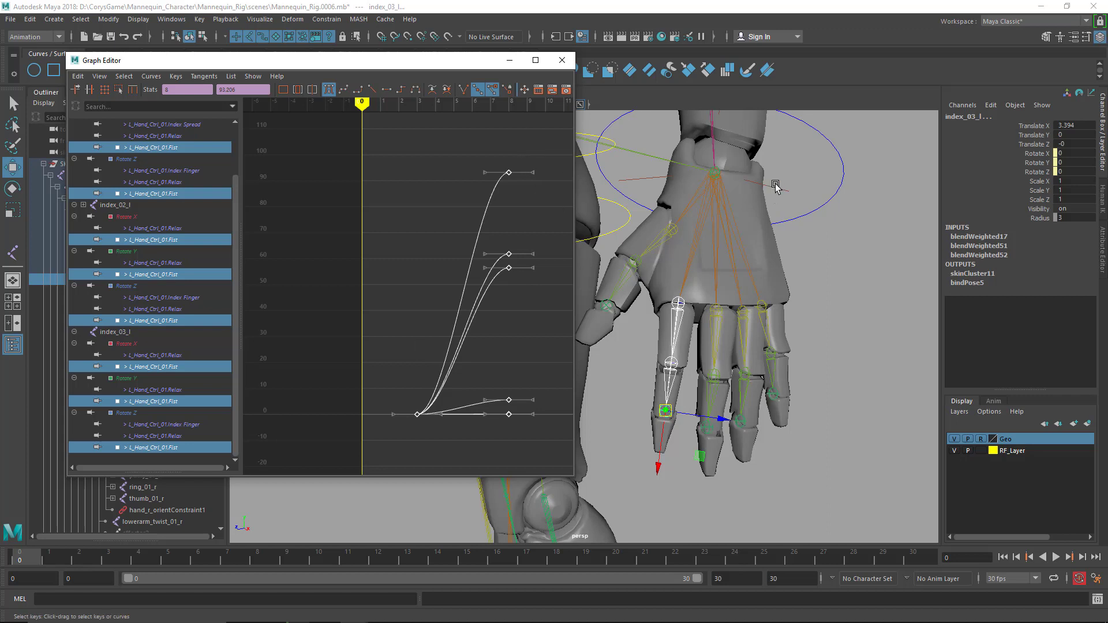
Scrub the Fist attribute of L_Hand_Ctrl_01 to test the index finger's curl timing, and undo the scrub
click(837, 186)
click(1038, 339)
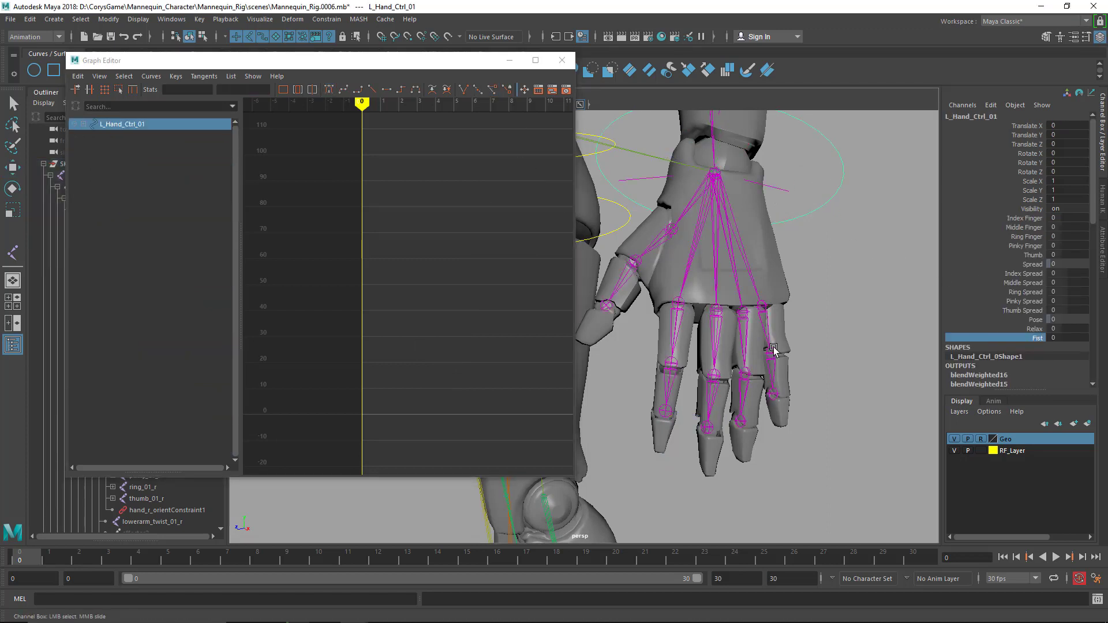
middle_drag(774, 346, 814, 345)
key(ctrl+z)
alt+drag(759, 345, 736, 306)
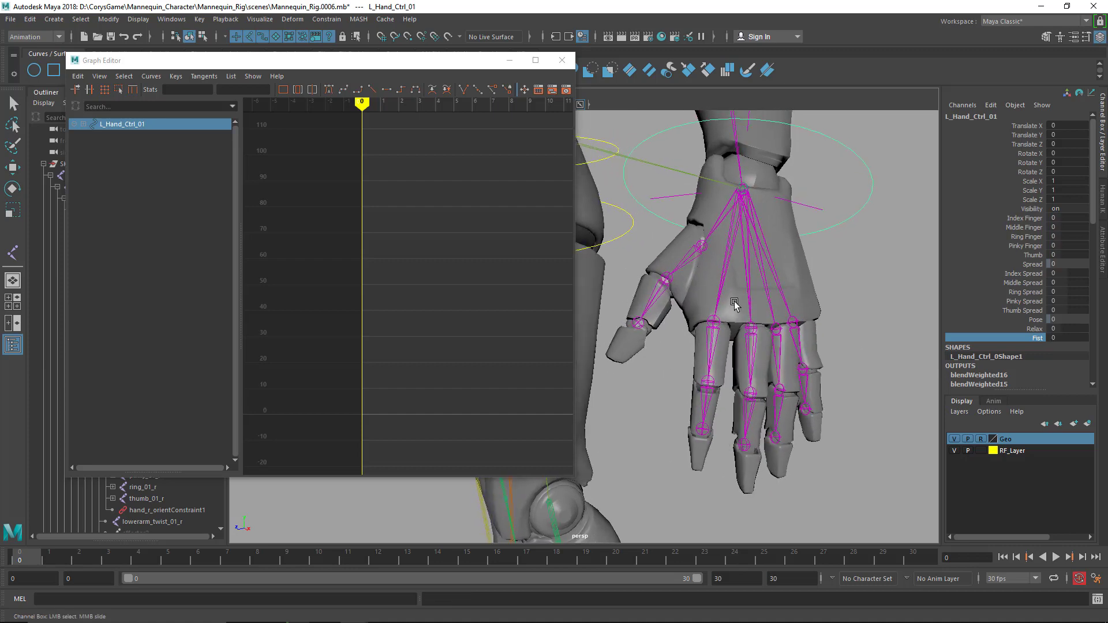
Select the left thumb joints thumb_01_l, thumb_02_l and thumb_03_l with their hierarchy
click(702, 252)
key(q)
shift+click(666, 279)
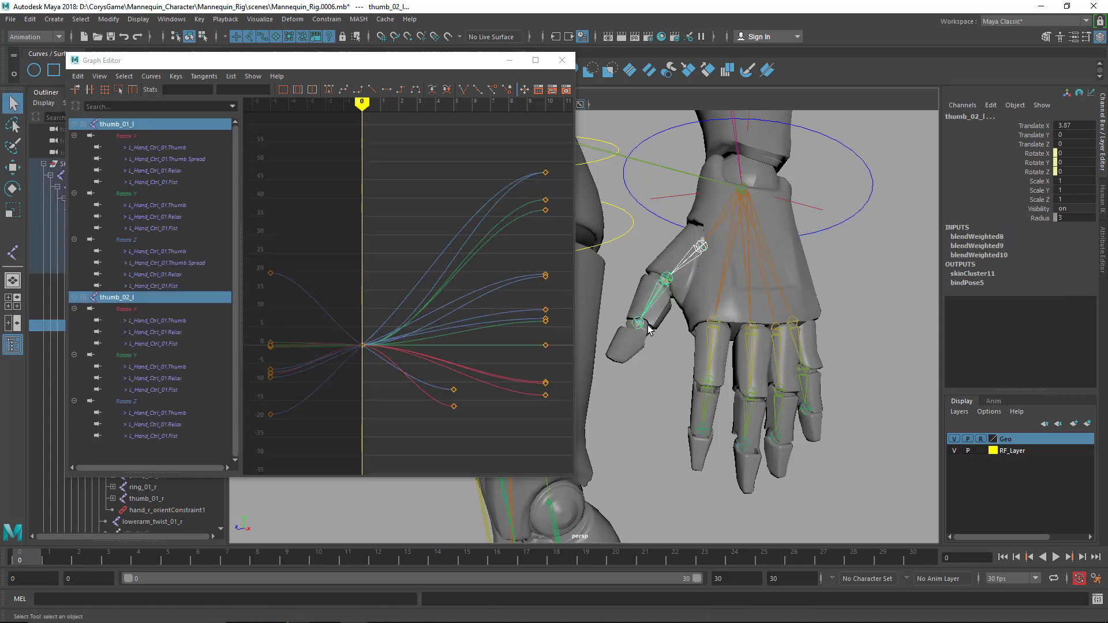
shift+click(639, 324)
click(81, 19)
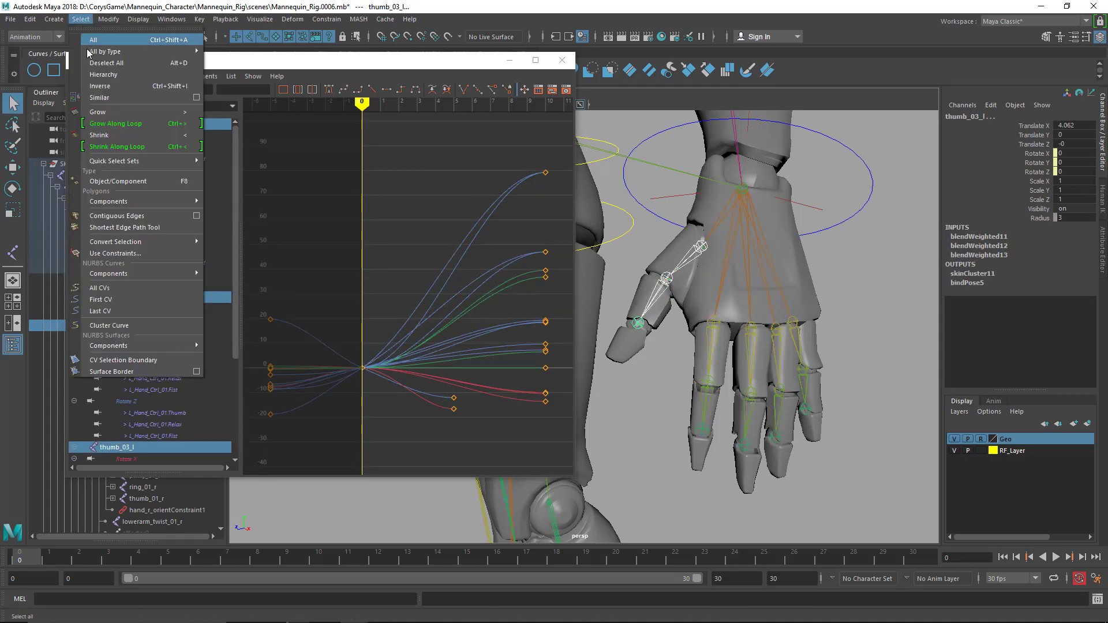
click(100, 75)
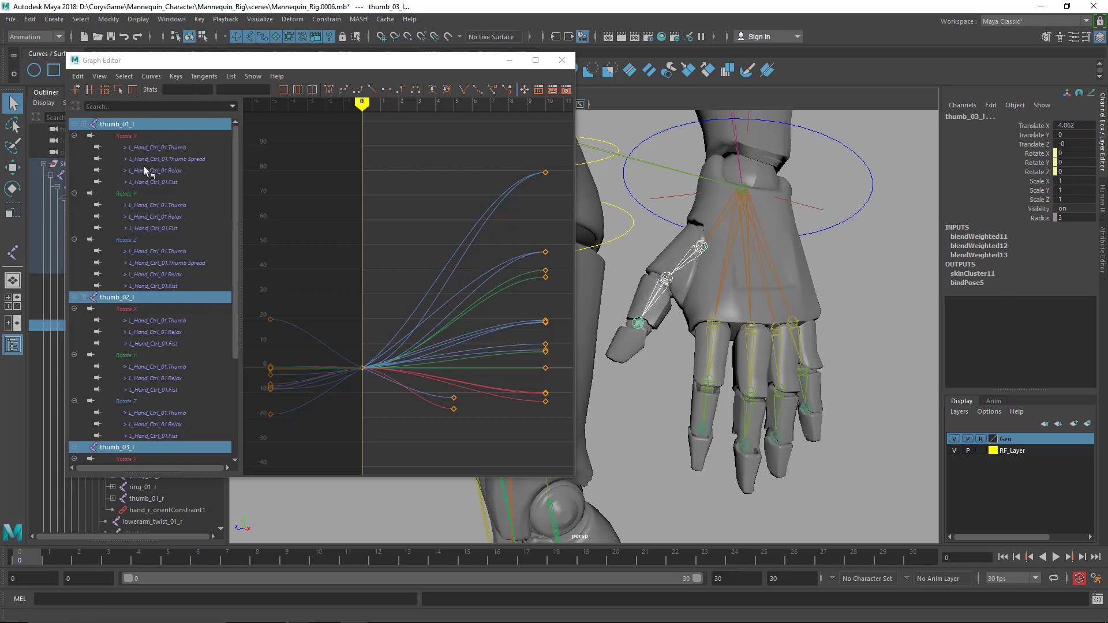
Isolate the Rotate X, Y and Z Fist curves of all three left thumb joints in the Graph Editor
click(163, 183)
ctrl+click(176, 229)
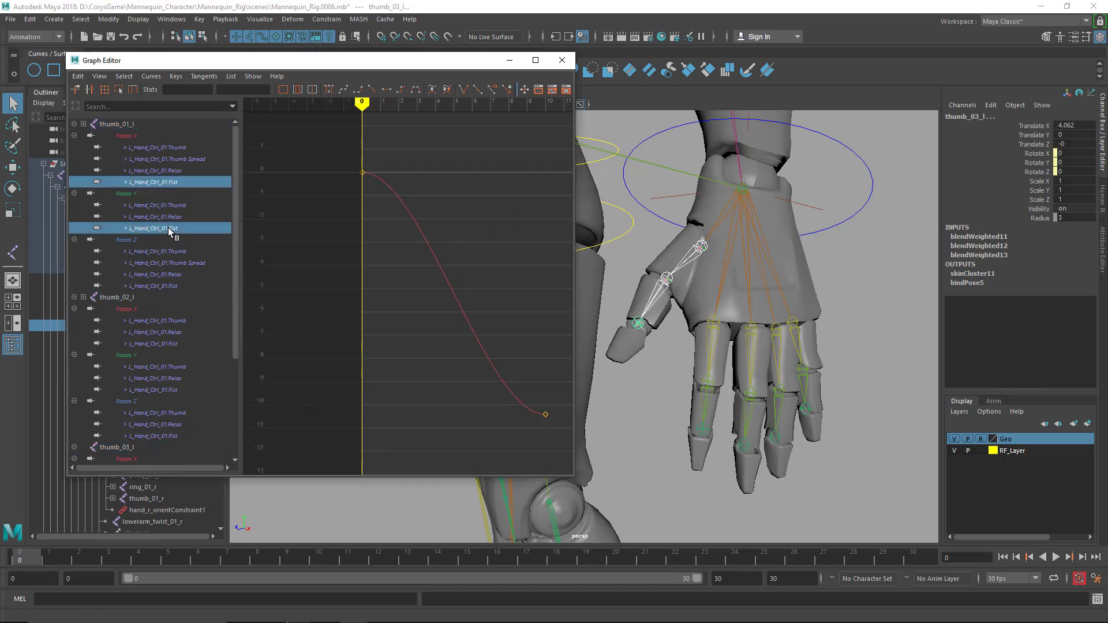
ctrl+click(172, 286)
ctrl+click(177, 345)
ctrl+click(170, 390)
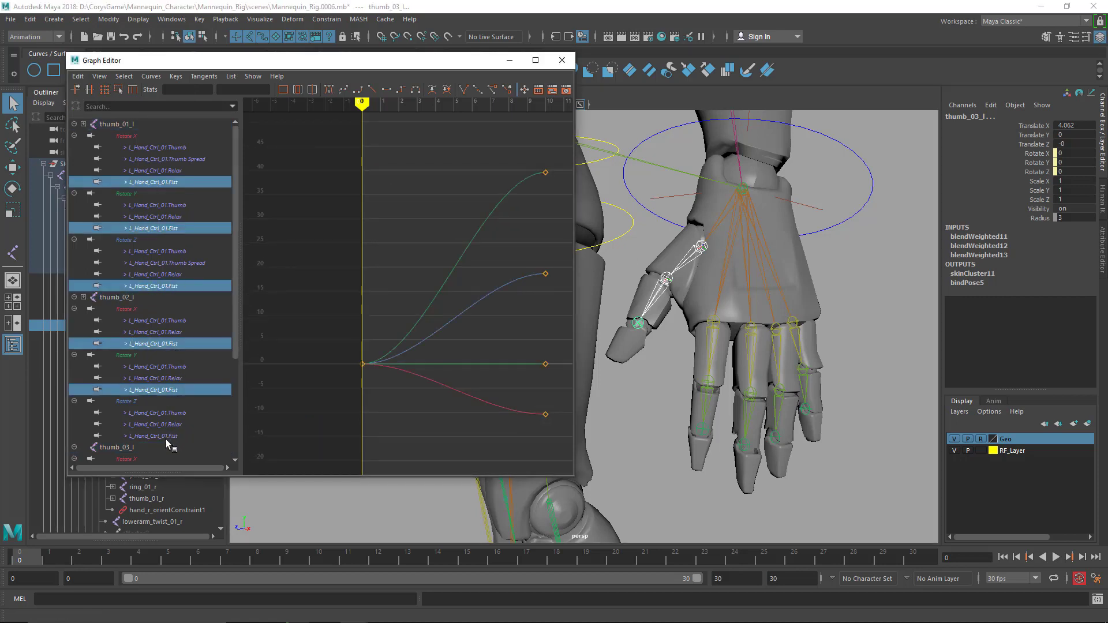
ctrl+click(166, 436)
scroll(170, 430, down, 3)
scroll(170, 430, down, 2)
ctrl+click(173, 355)
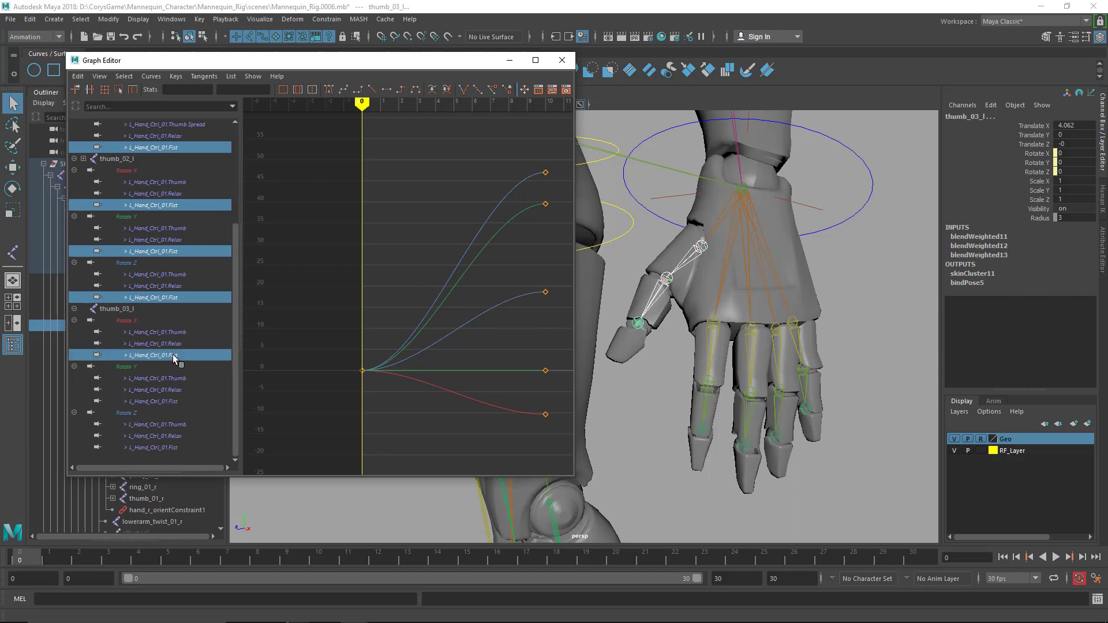
ctrl+click(173, 401)
ctrl+click(183, 448)
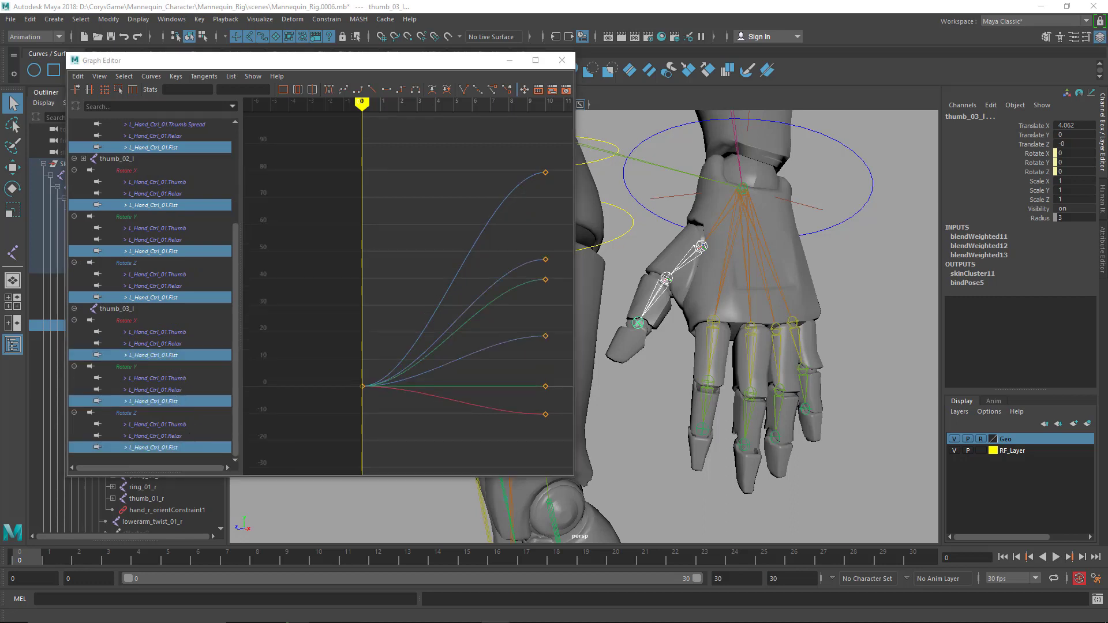
Move the left thumb joints' Fist end keys to 5, and shift all their Fist keys to run from 5 to 10
drag(517, 154, 556, 420)
key(f)
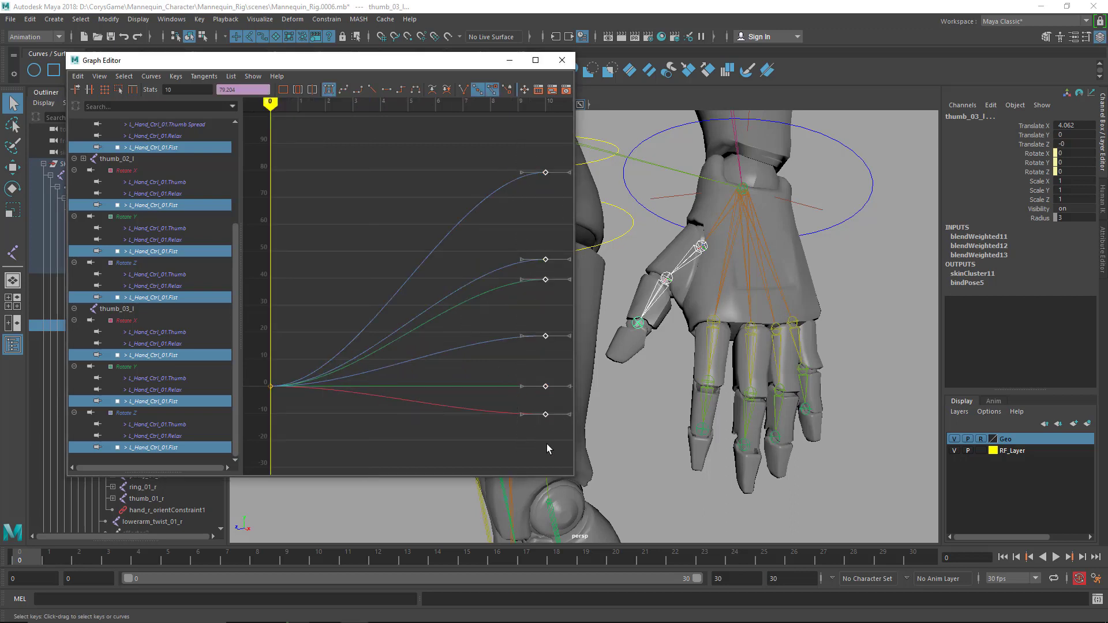
shift+middle_drag(555, 430, 420, 435)
drag(484, 449, 265, 141)
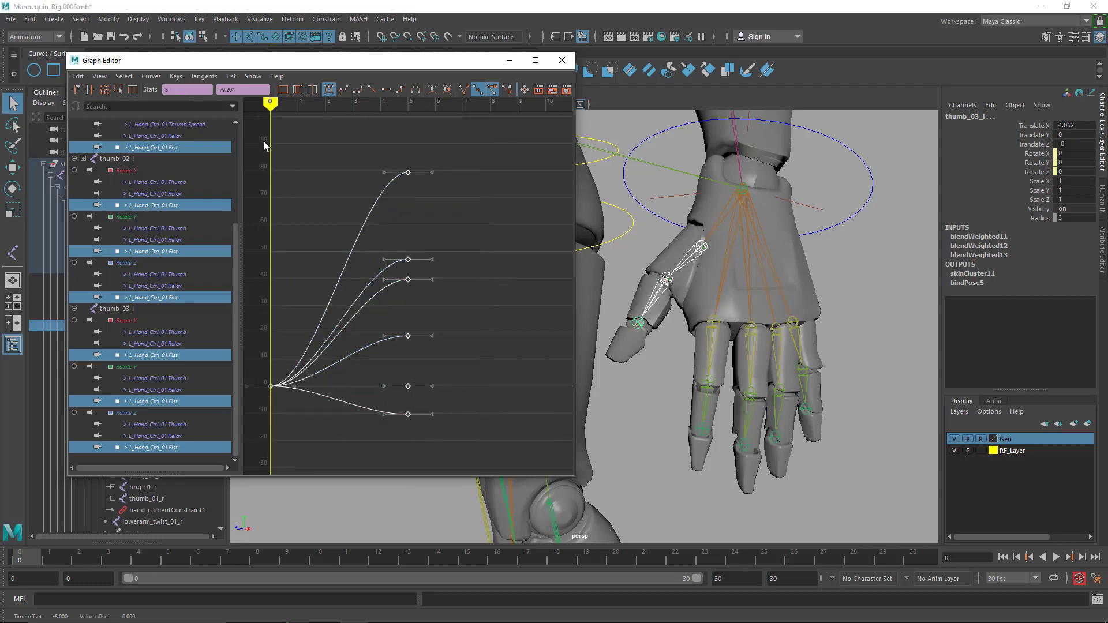
key(w)
shift+middle_drag(368, 317, 491, 320)
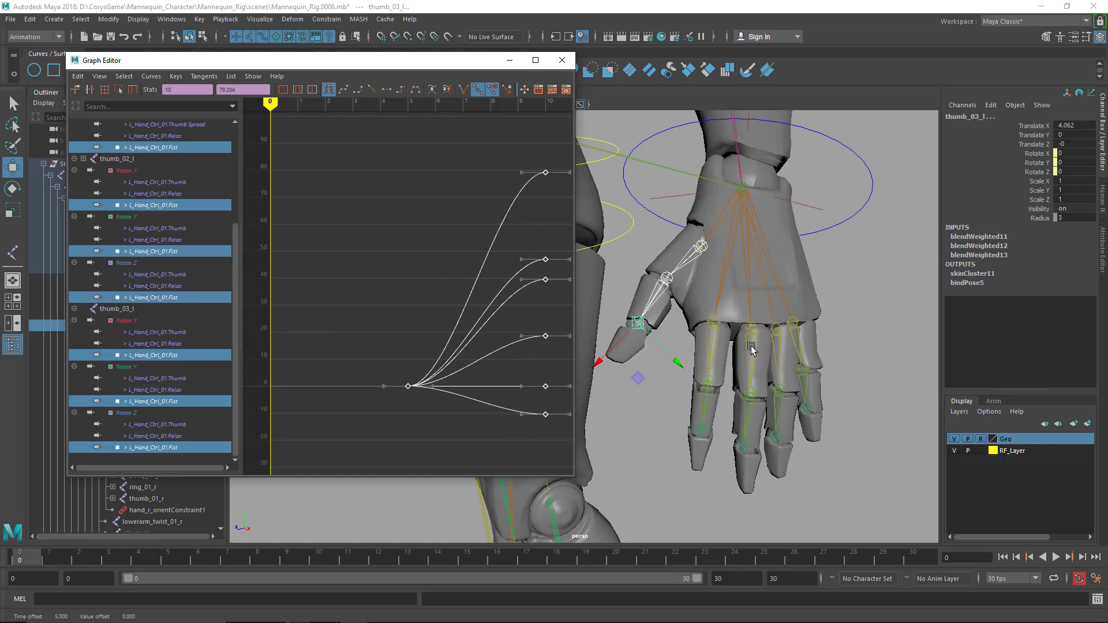
Check the index finger's Fist start keys, scrub Fist on L_Hand_Ctrl_01, and undo back to the thumb joint selection
click(715, 325)
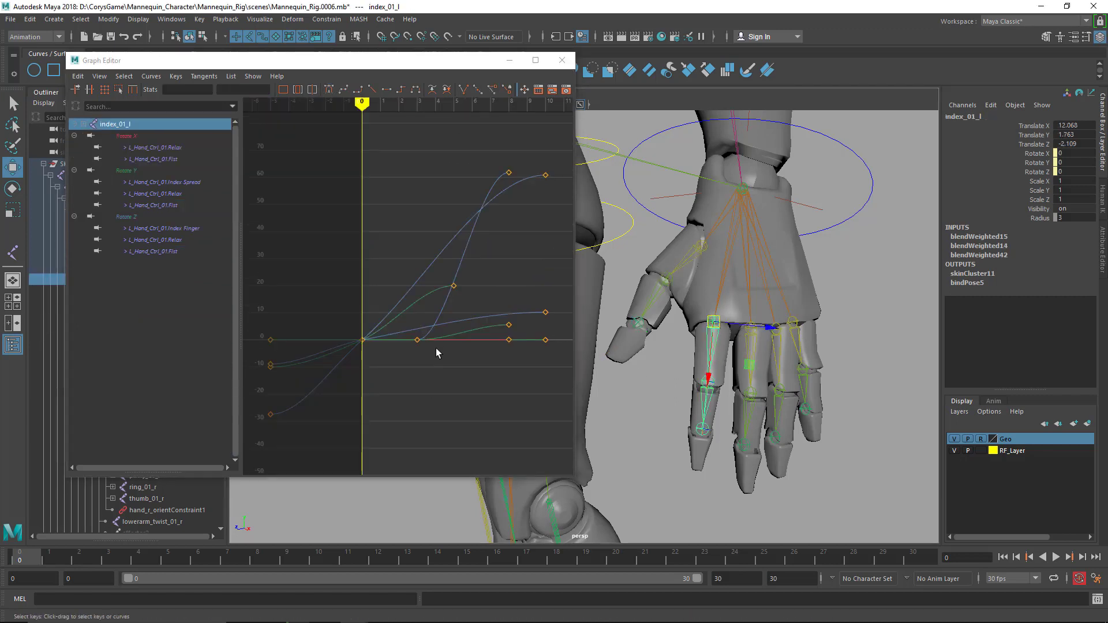
drag(437, 351, 411, 324)
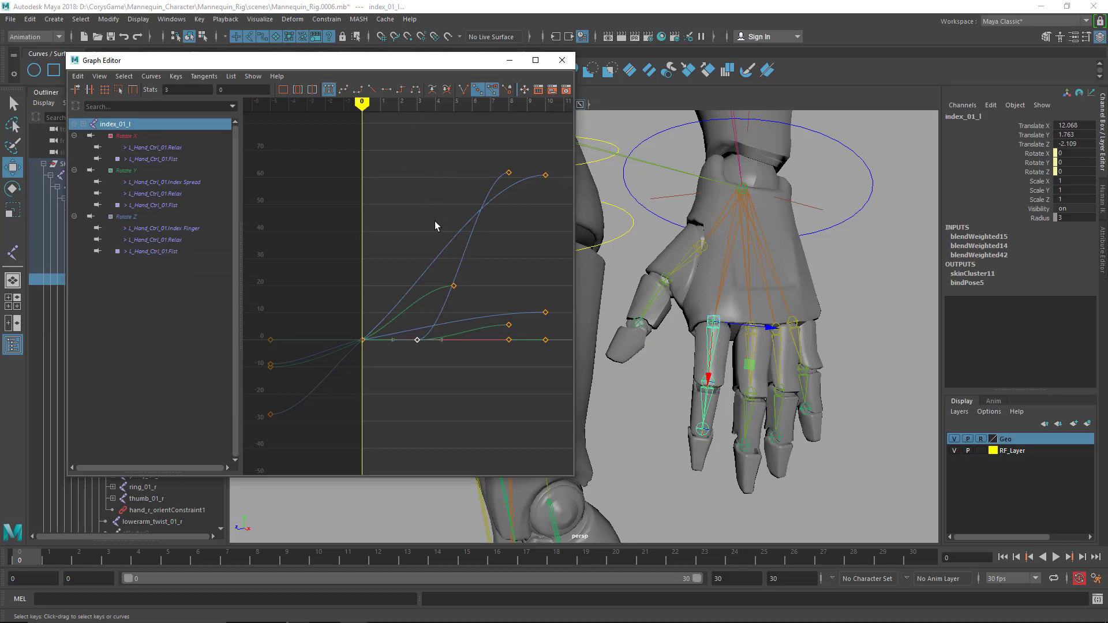
click(859, 217)
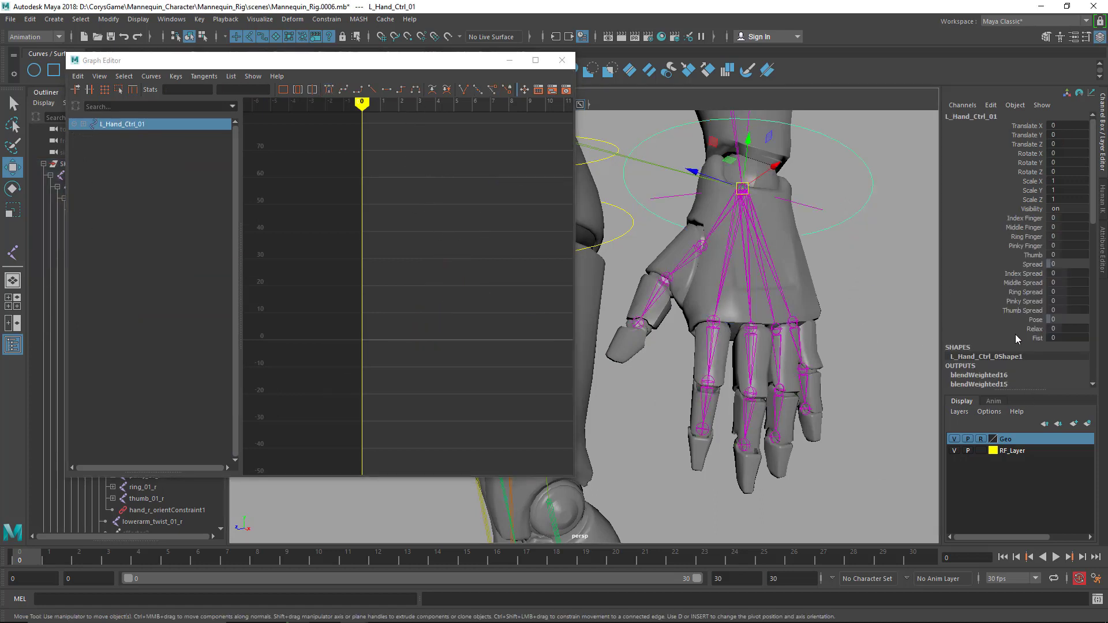
click(1022, 338)
middle_drag(739, 345, 787, 341)
key(ctrl+z)
key(ctrl+z)
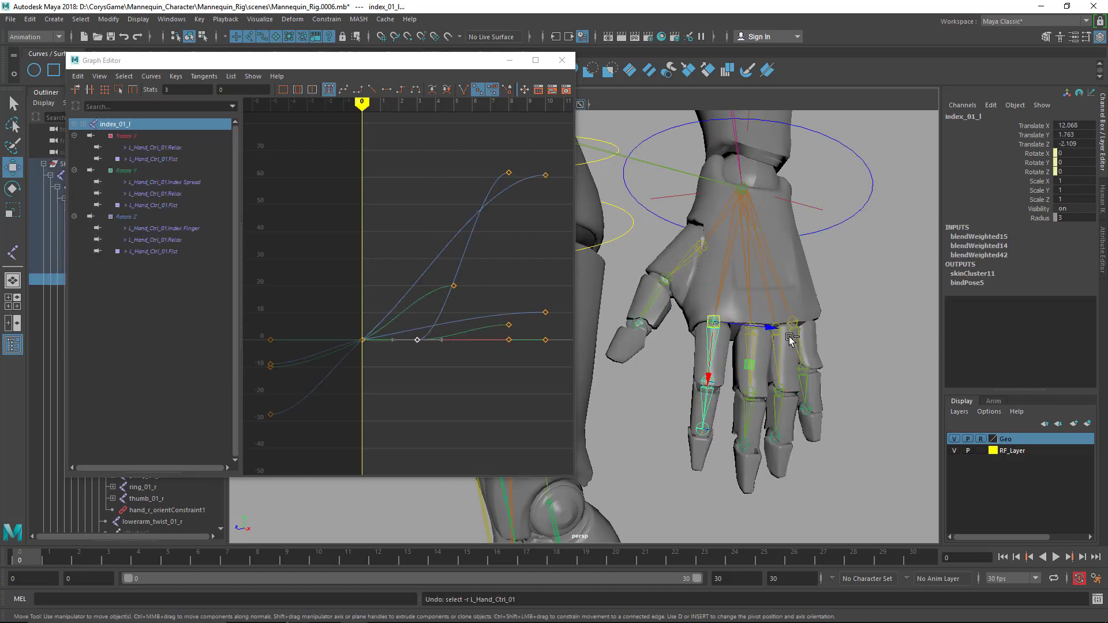
key(ctrl+z)
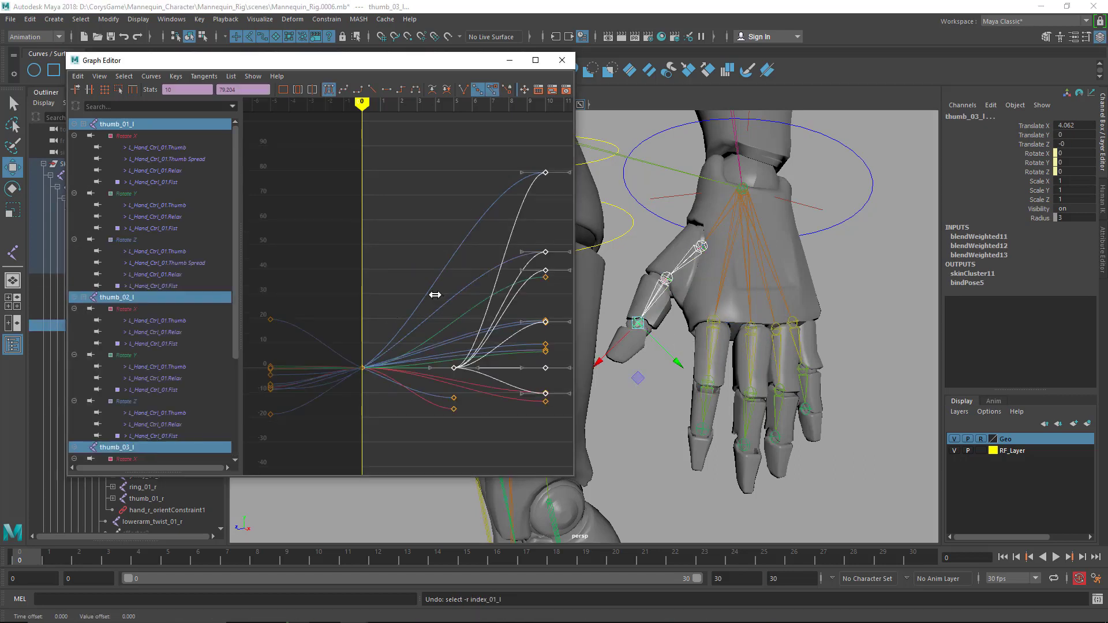
Shift the left thumb's Fist keys back to run from 4 to 9, and test the timing with L_Hand_Ctrl_01's Fist attribute
shift+middle_drag(436, 295, 429, 293)
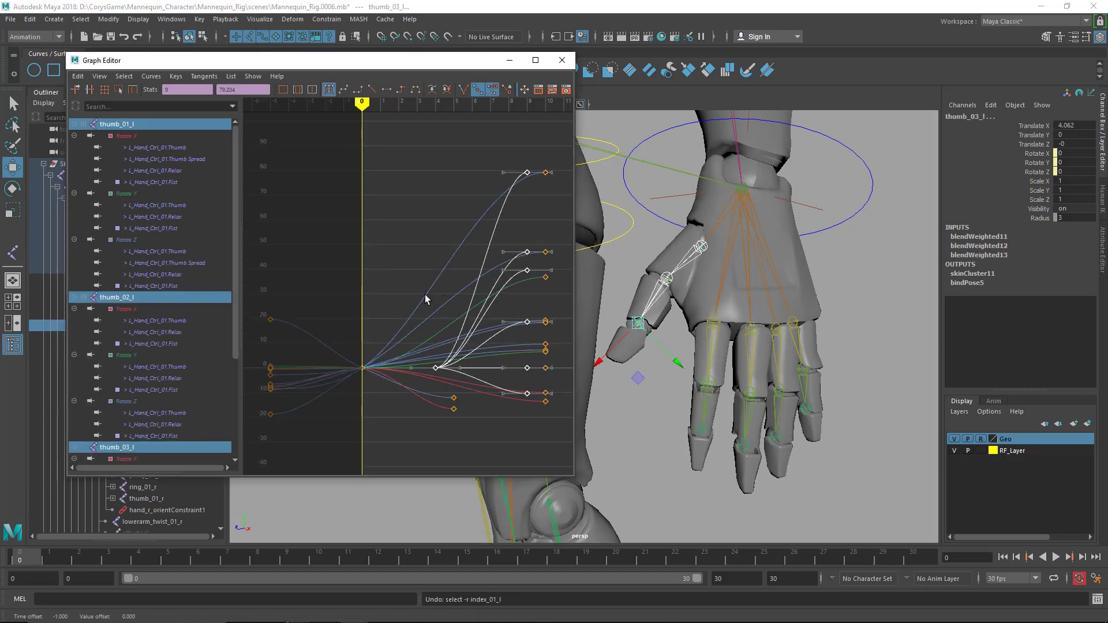
click(868, 200)
click(1038, 338)
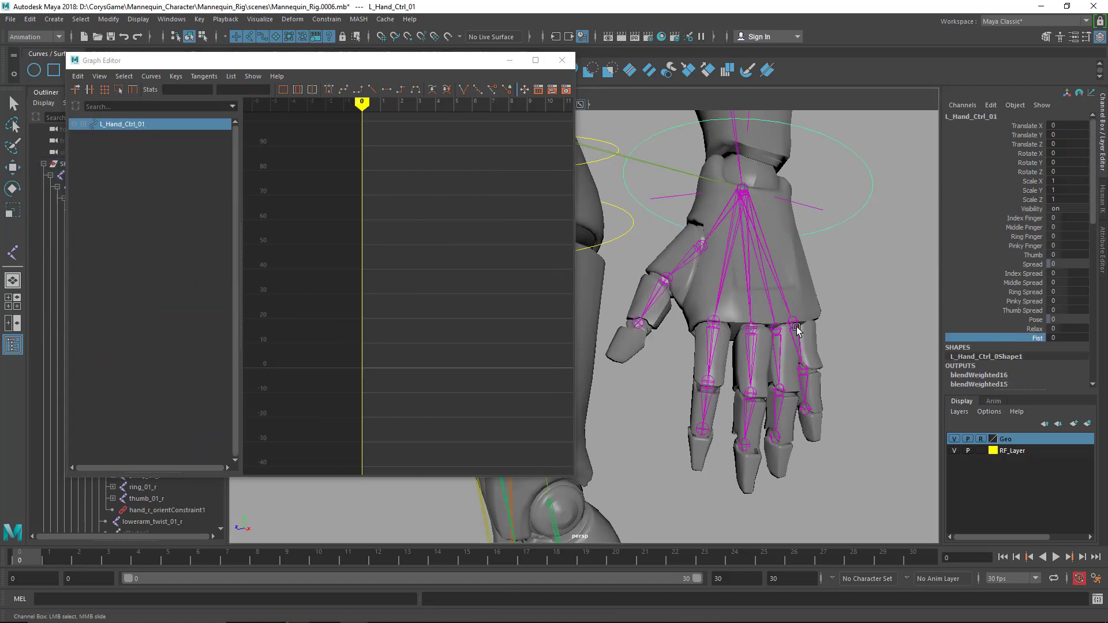
middle_drag(800, 330, 748, 330)
key(ctrl+z)
key(ctrl+z)
key(ctrl+y)
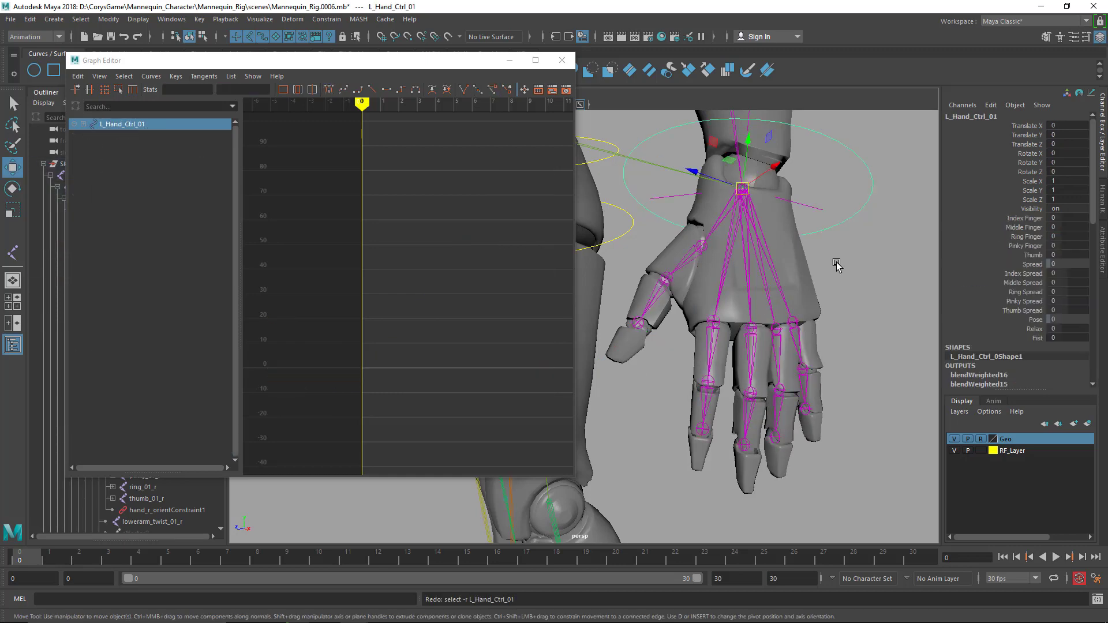
Close the Graph Editor, deselect the hand control, and save the scene incrementally as Mannequin_Rig.0007.mb
click(562, 60)
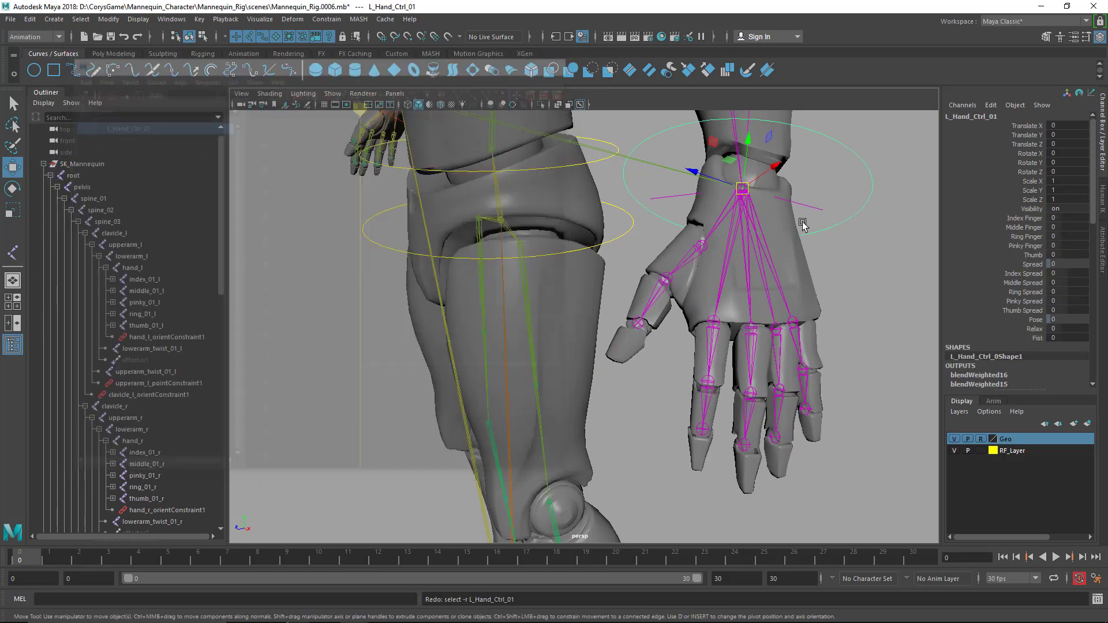
click(839, 317)
alt+drag(839, 317, 779, 313)
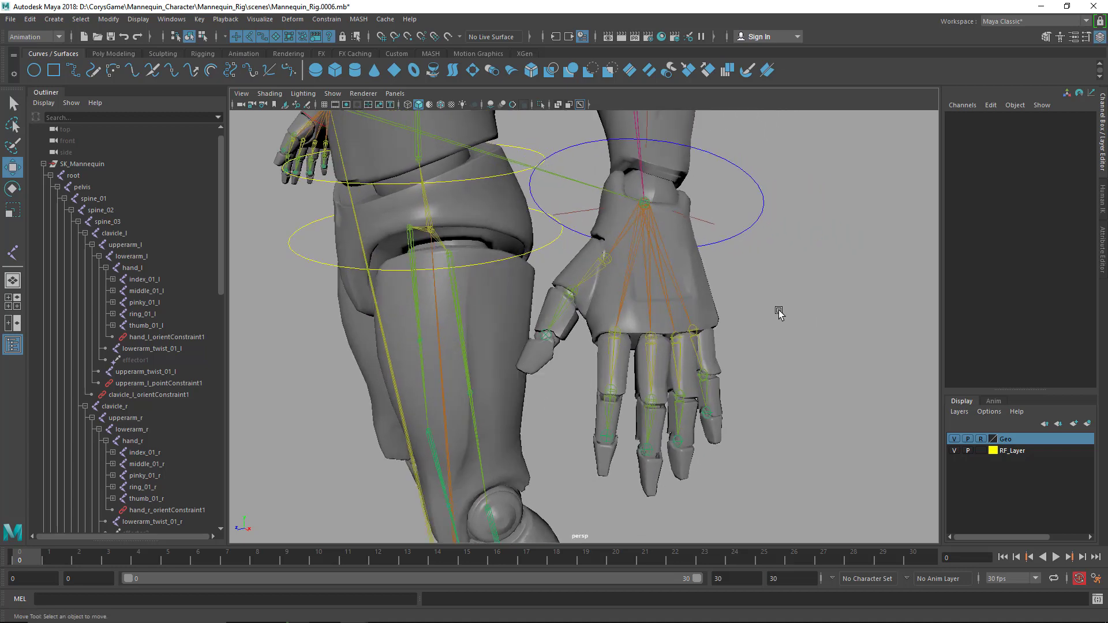
key(ctrl+alt+s)
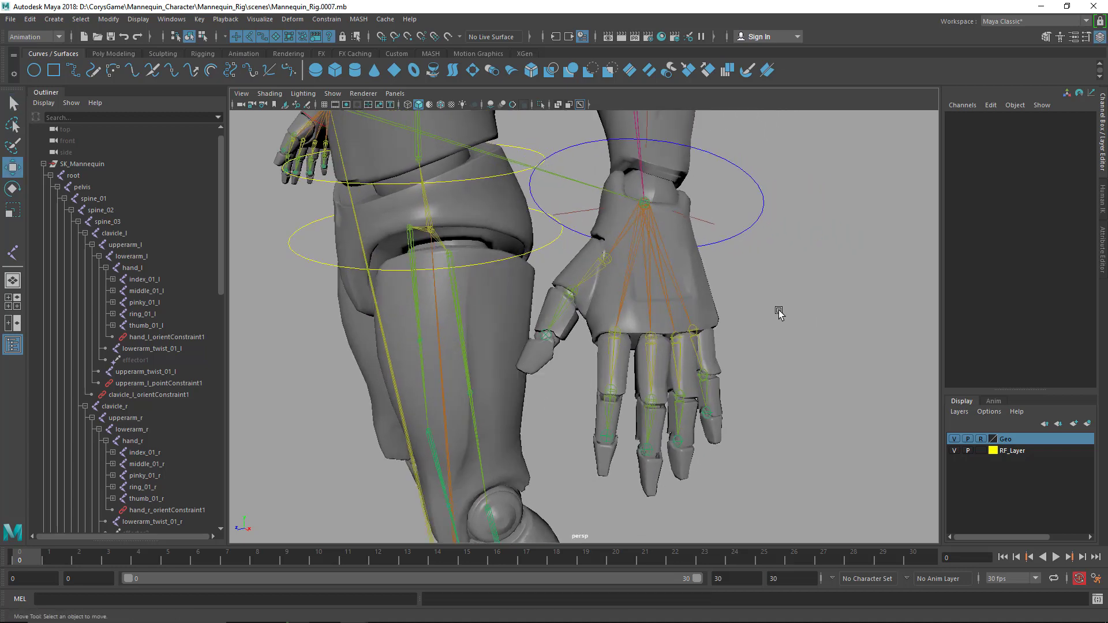
Test the Relax and Fist attributes of R_Hand_Ctrl_01 on the right hand, and undo the test changes
scroll(664, 285, down, 3)
alt+middle_drag(518, 343, 533, 388)
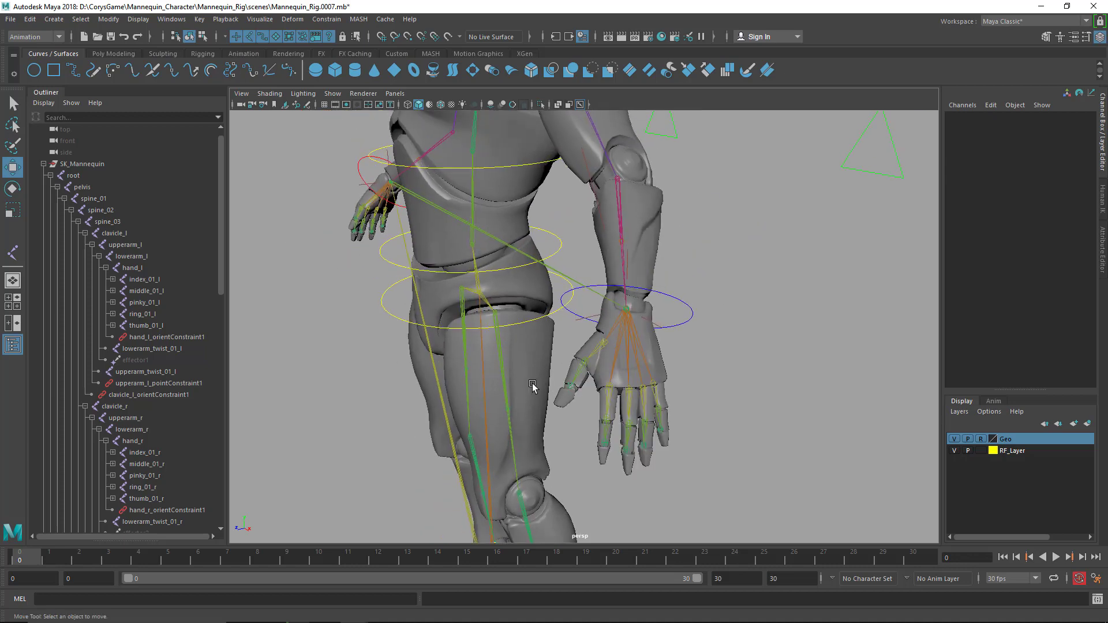
alt+drag(533, 387, 588, 360)
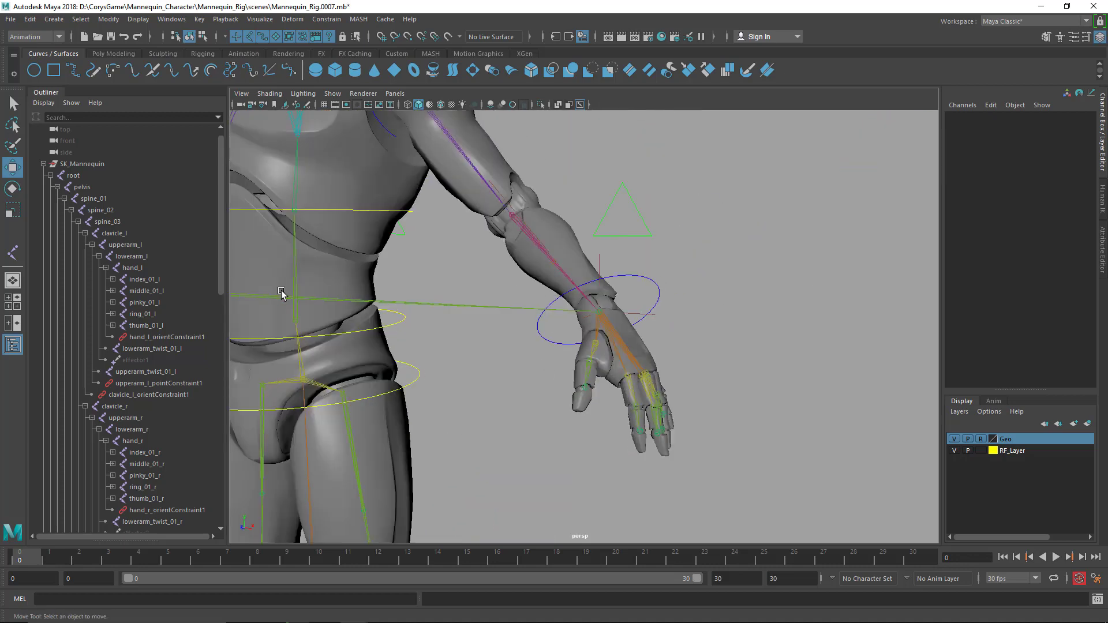
alt+middle_drag(281, 292, 577, 280)
key(q)
click(329, 285)
key(f)
alt+drag(340, 305, 487, 218)
click(487, 219)
click(1028, 329)
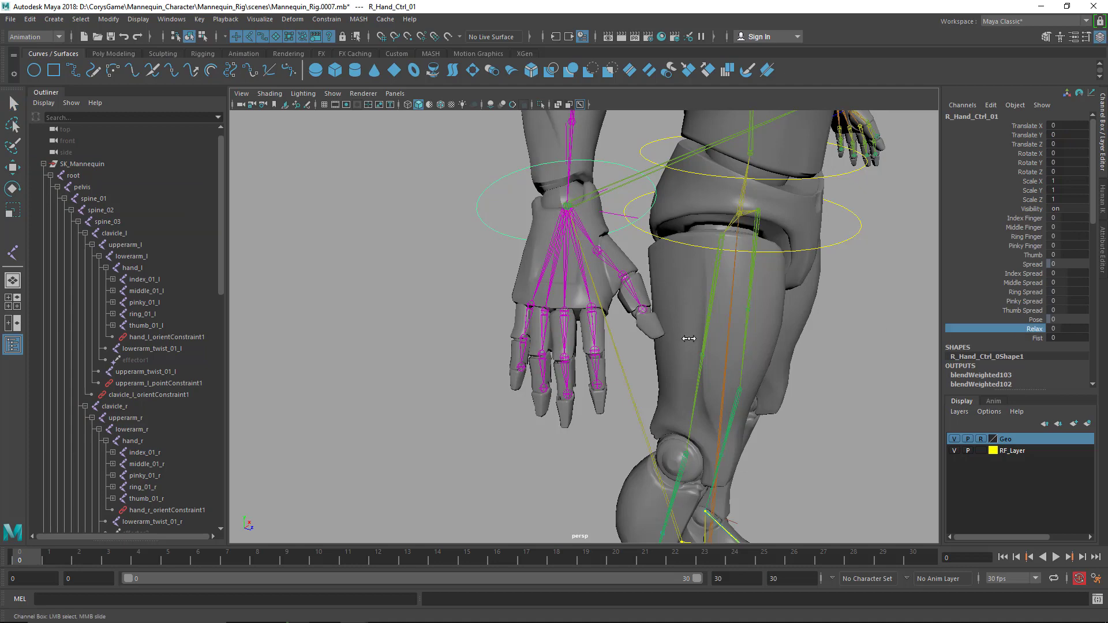
middle_drag(678, 338, 788, 331)
key(ctrl+z)
click(1032, 339)
key(ctrl+z)
Step through the base joints of the left ring, middle and index fingers and the thumb
scroll(707, 308, down, 4)
alt+middle_drag(704, 307, 632, 338)
alt+drag(632, 338, 560, 393)
alt+middle_drag(560, 393, 602, 352)
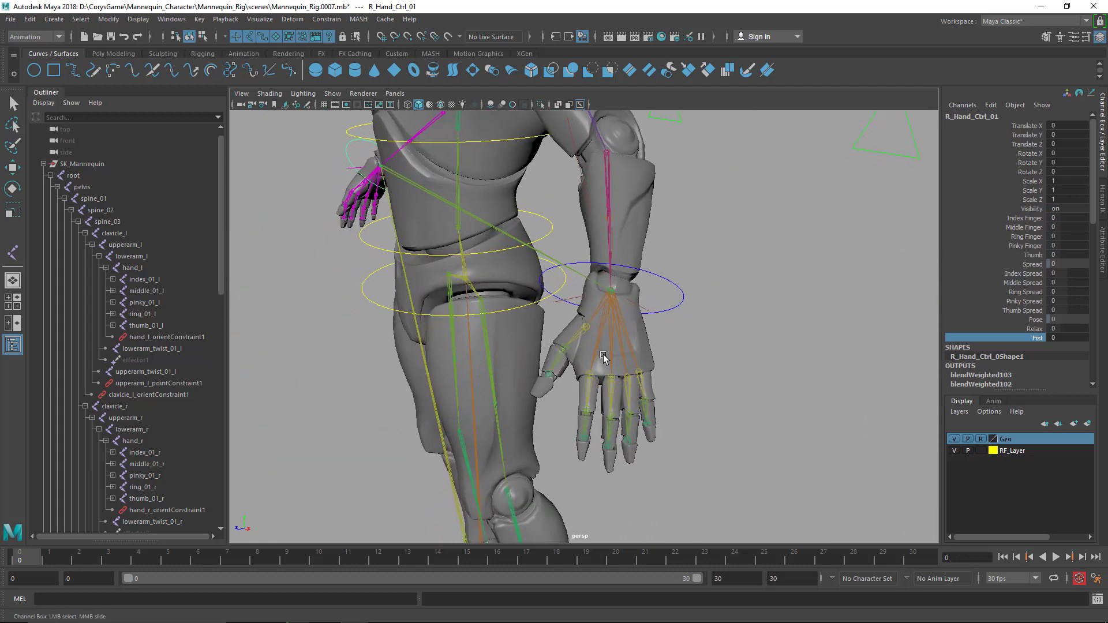
key(q)
click(639, 370)
scroll(642, 375, up, 4)
click(656, 411)
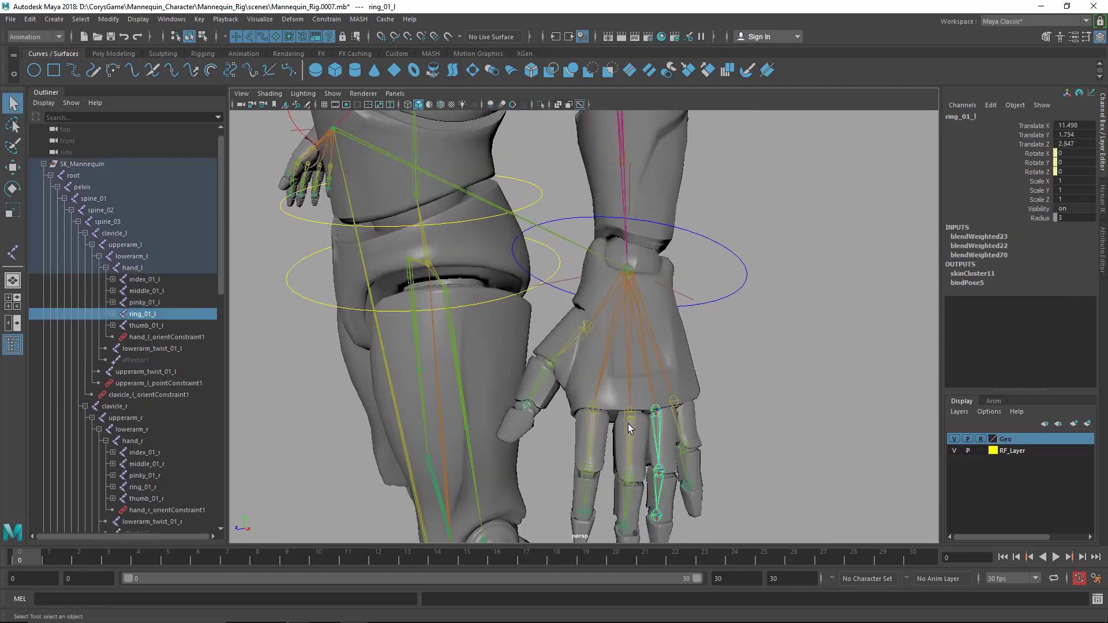
click(629, 413)
click(595, 409)
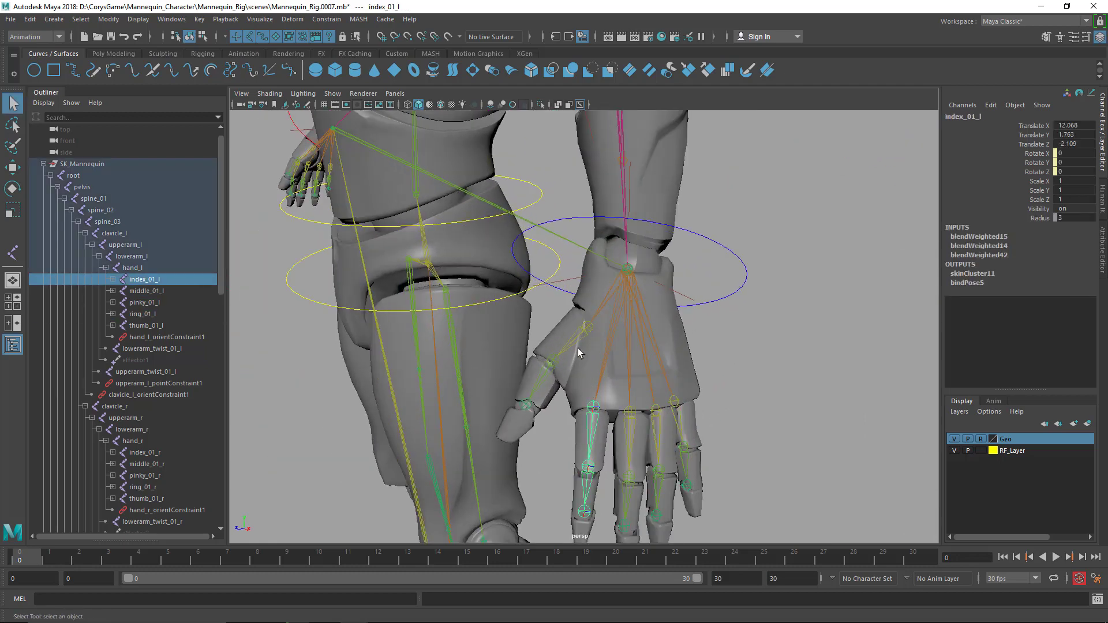
click(586, 327)
Open the Graph Editor for the left pinky's base joint pinky_01_l
click(676, 401)
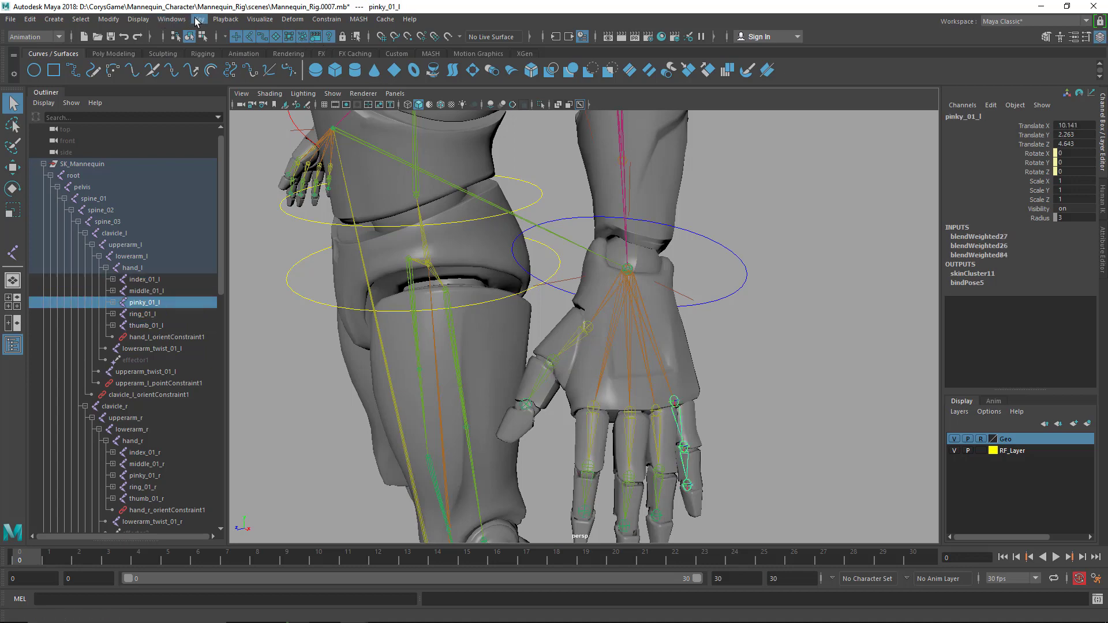
click(172, 19)
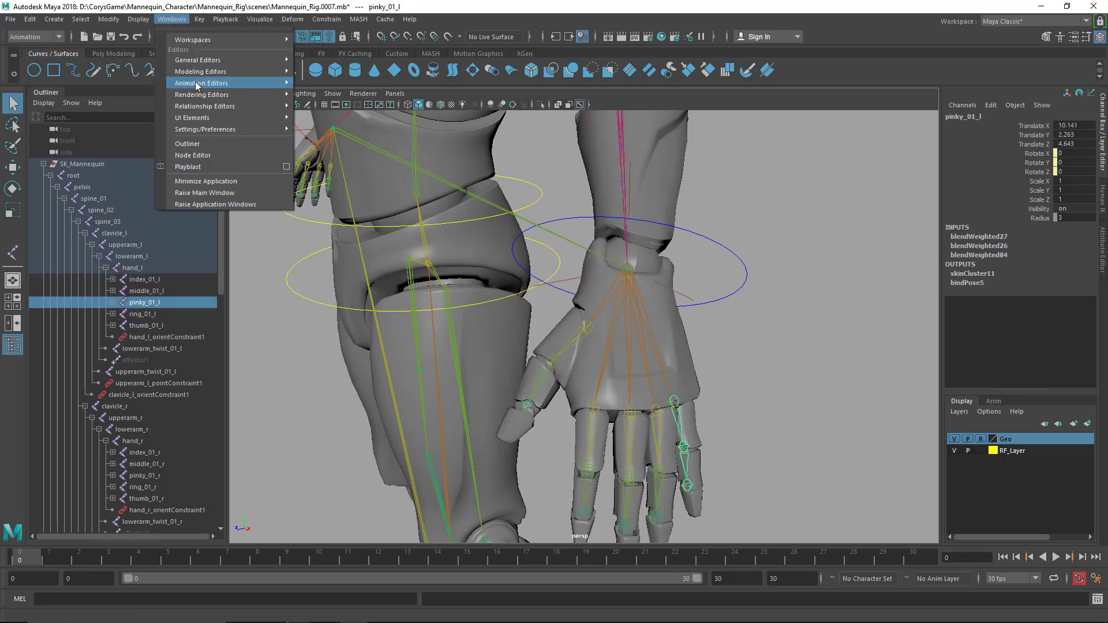
mouse_move(271, 84)
click(323, 93)
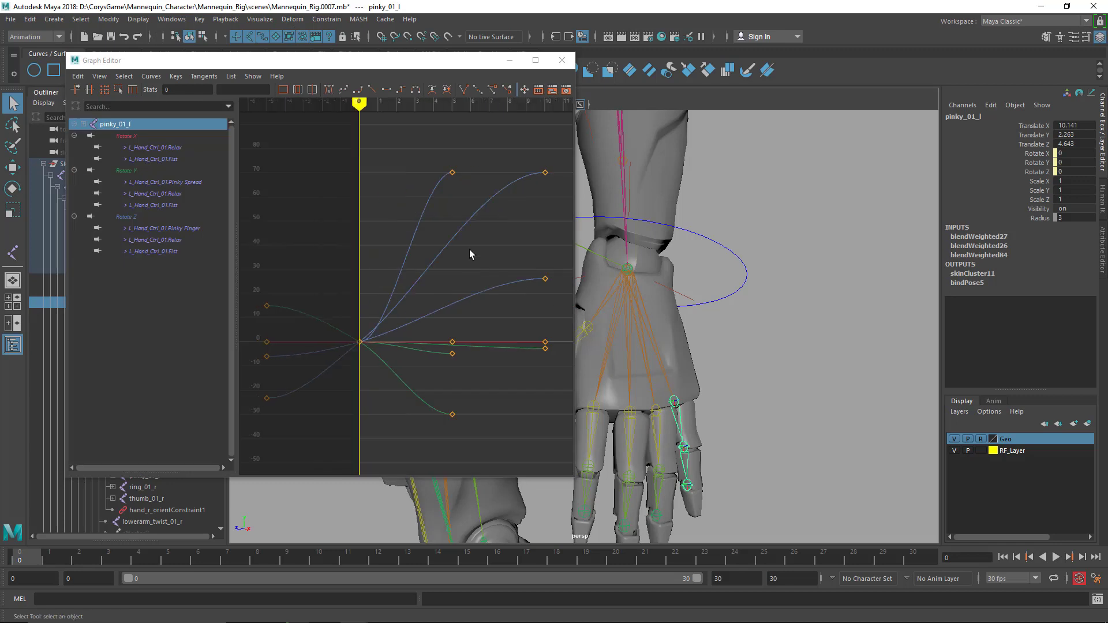
Review the Fist key timing of the left ring, middle, index and thumb base joints in the Graph Editor
click(656, 411)
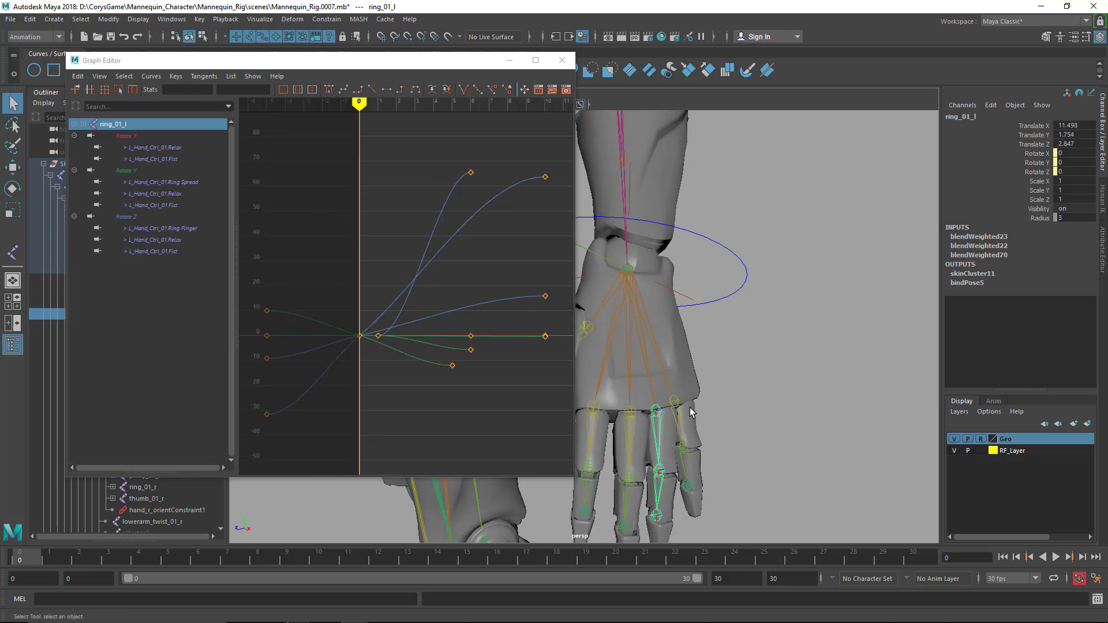
click(668, 411)
click(632, 415)
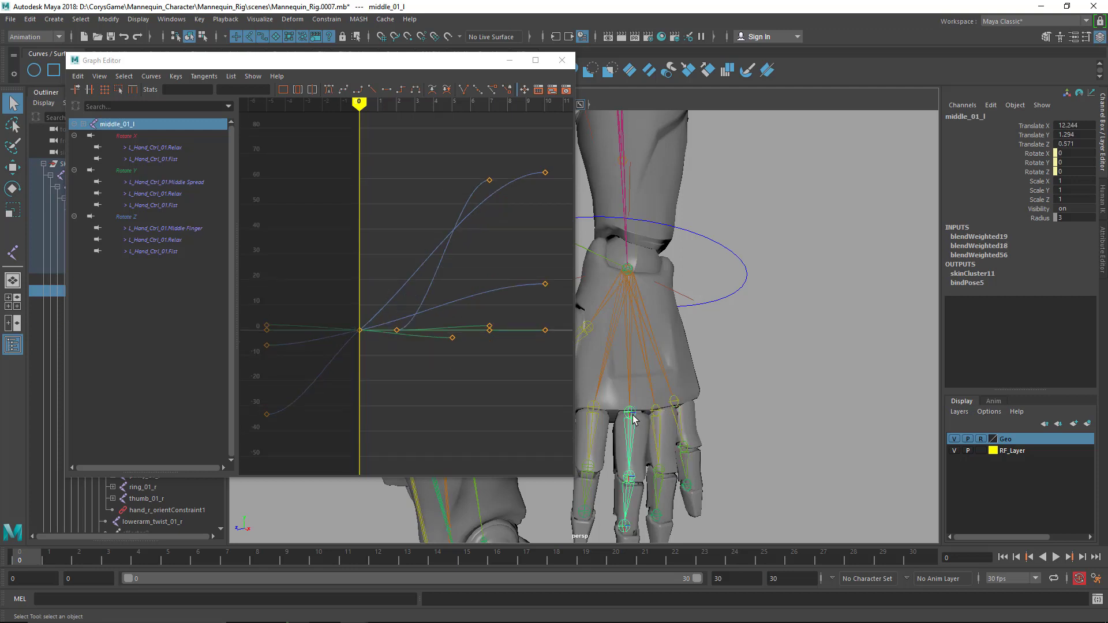
click(593, 411)
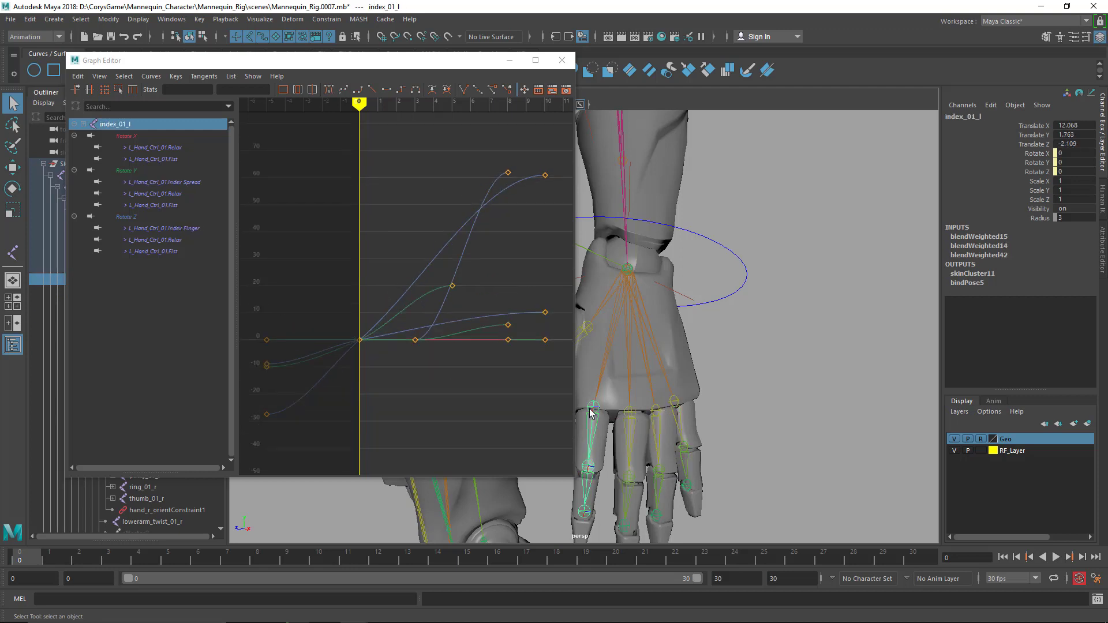
alt+drag(594, 379, 626, 327)
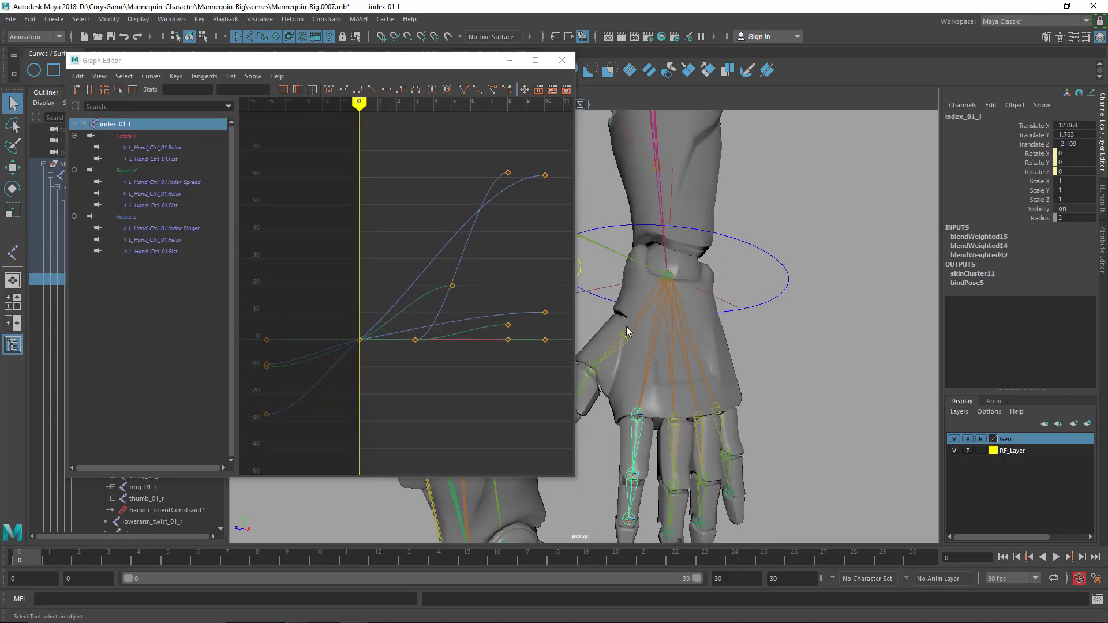
click(627, 331)
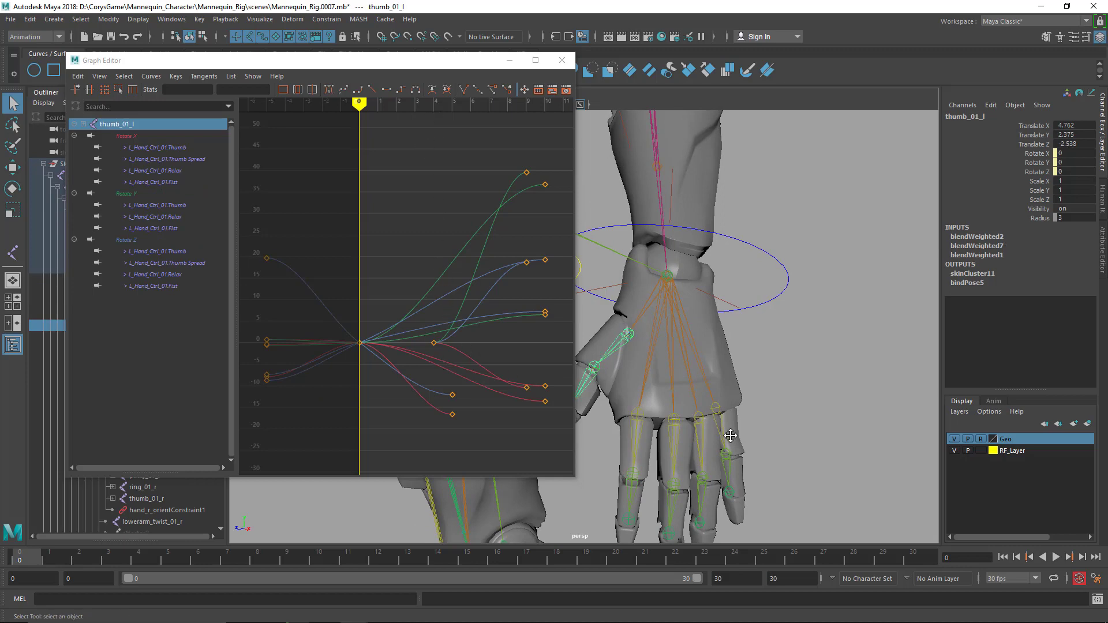
Select the right hand's pinky base joint pinky_01_r
alt+drag(728, 433, 751, 428)
alt+drag(598, 164, 611, 313)
alt+middle_drag(611, 313, 962, 355)
alt+drag(795, 353, 817, 276)
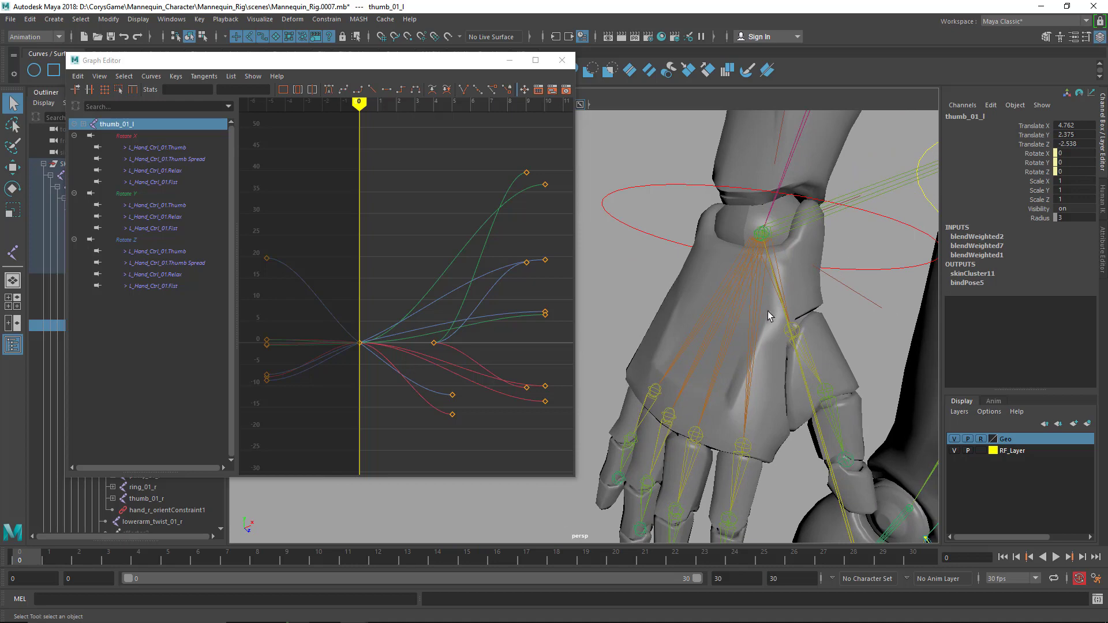
click(658, 394)
Extend the right pinky selection to its hierarchy, covering pinky_01_r, pinky_02_r and pinky_03_r
alt+drag(690, 403, 733, 375)
scroll(729, 348, down, 5)
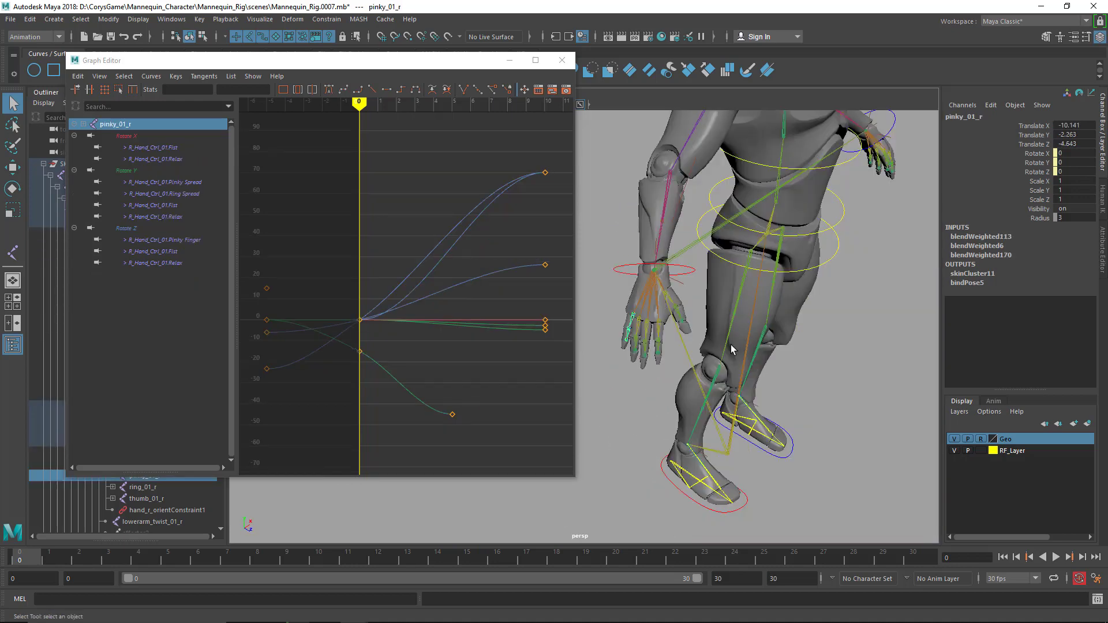
alt+middle_drag(793, 357, 764, 391)
alt+drag(764, 392, 820, 369)
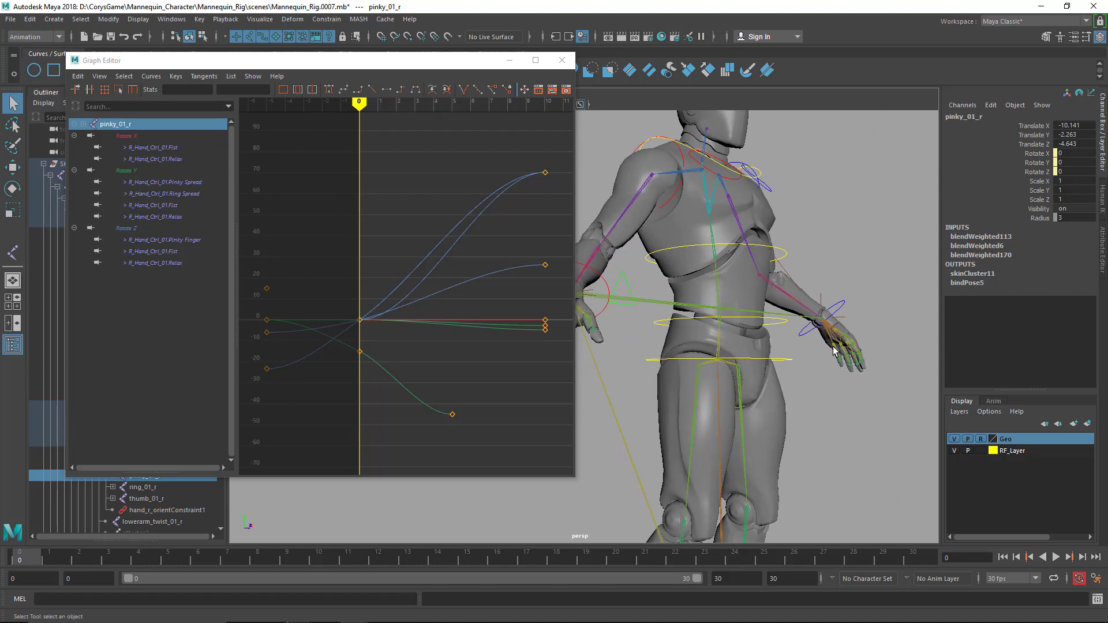
click(833, 349)
alt+drag(728, 356, 773, 398)
scroll(723, 415, up, 2)
alt+middle_drag(699, 415, 674, 378)
click(674, 381)
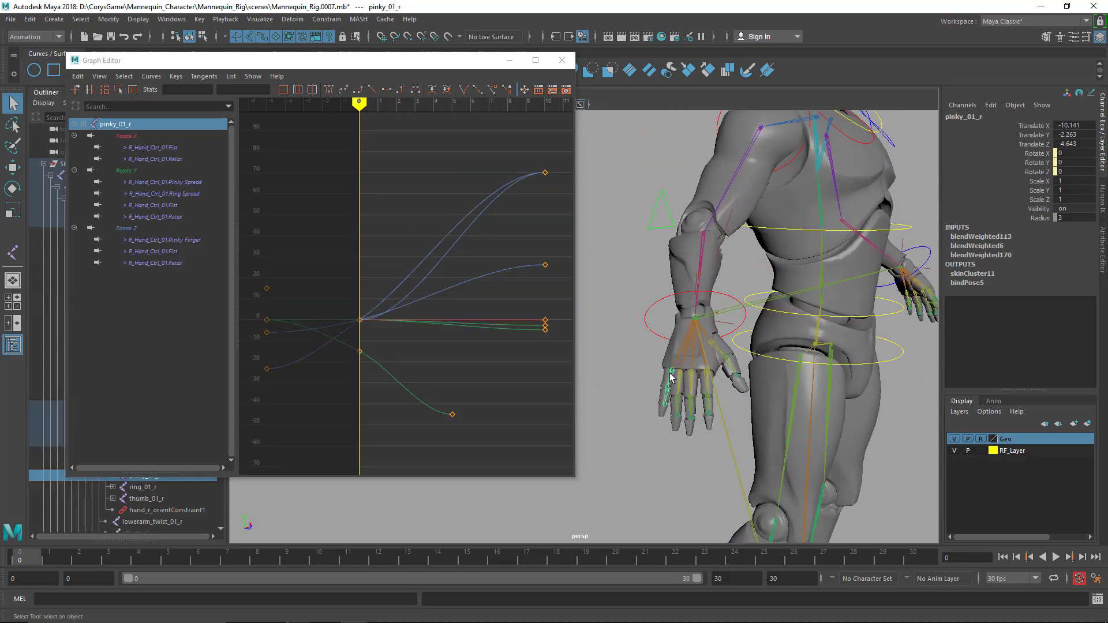
scroll(674, 381, up, 3)
click(80, 19)
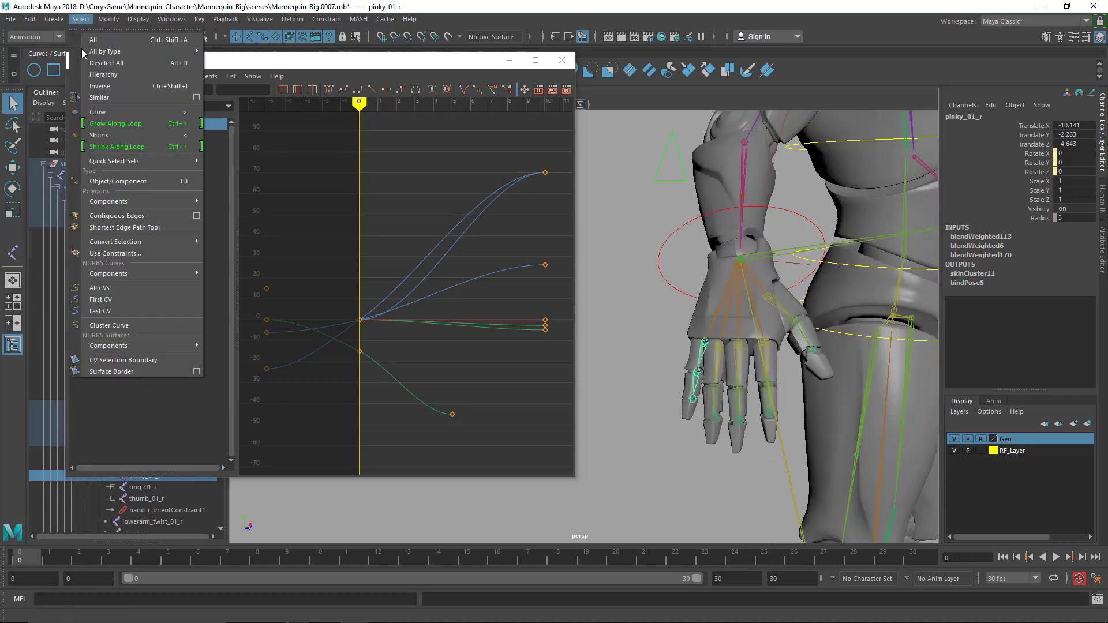
click(105, 75)
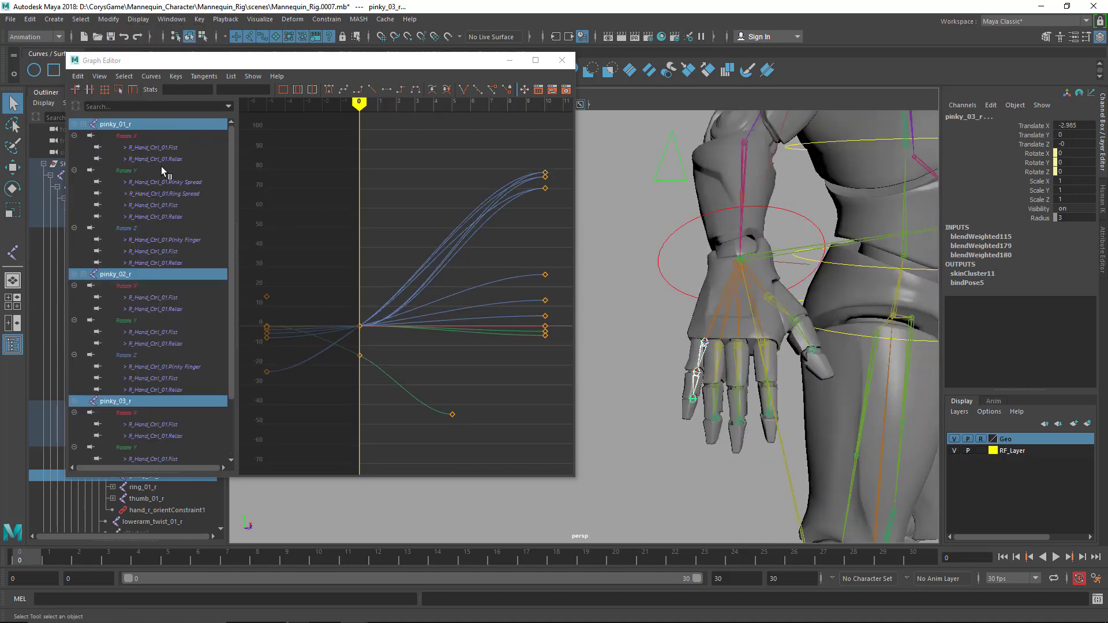
Isolate the R_Hand_Ctrl_01.Fist curves for Rotate X, Y and Z on pinky_01_r, pinky_02_r and pinky_03_r in the Graph Editor
click(167, 149)
ctrl+click(175, 206)
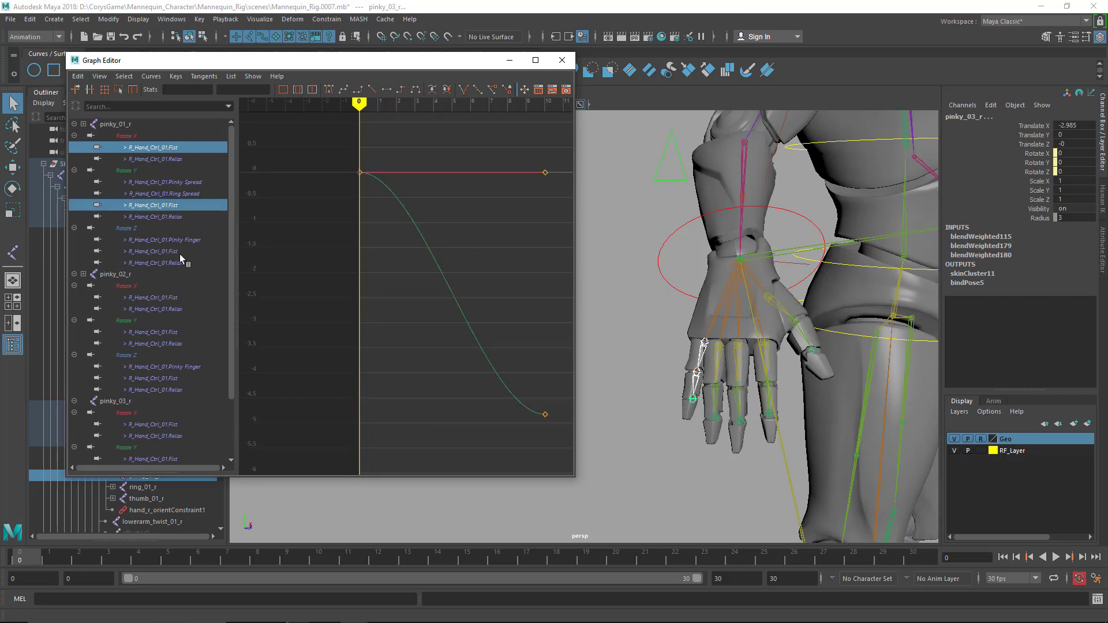
ctrl+click(180, 252)
ctrl+click(171, 299)
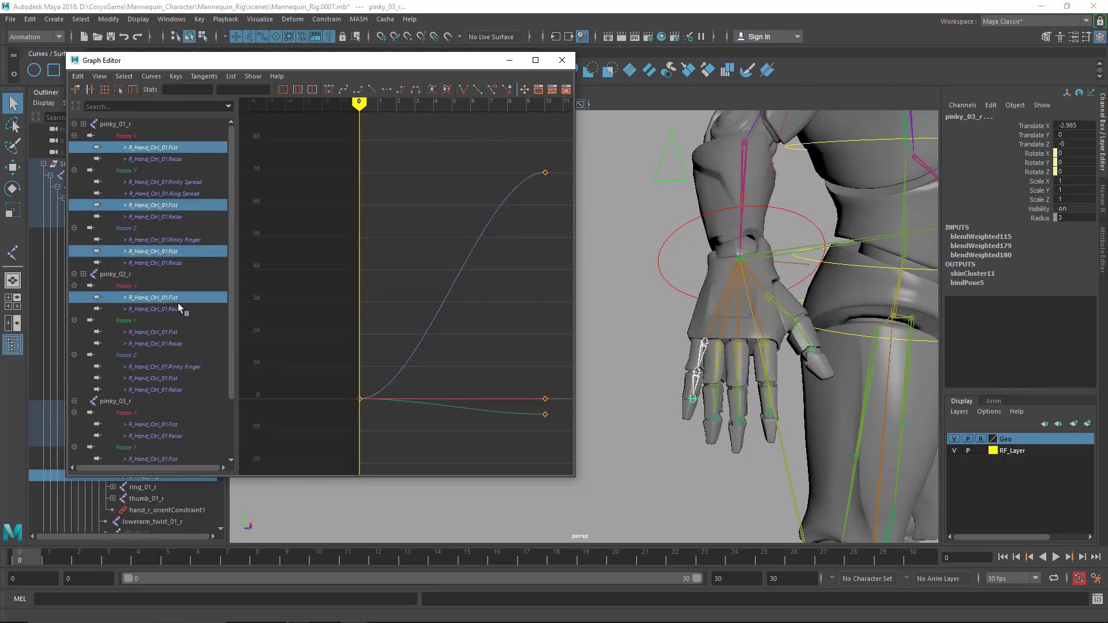
ctrl+click(175, 333)
ctrl+click(175, 378)
scroll(185, 375, down, 2)
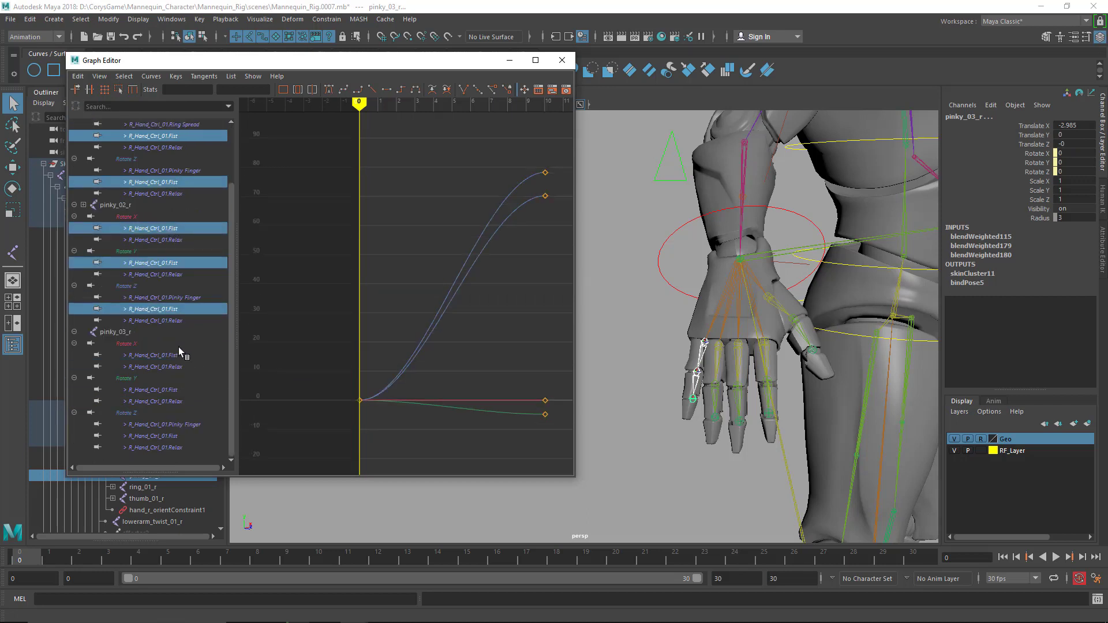
ctrl+click(175, 356)
ctrl+click(173, 391)
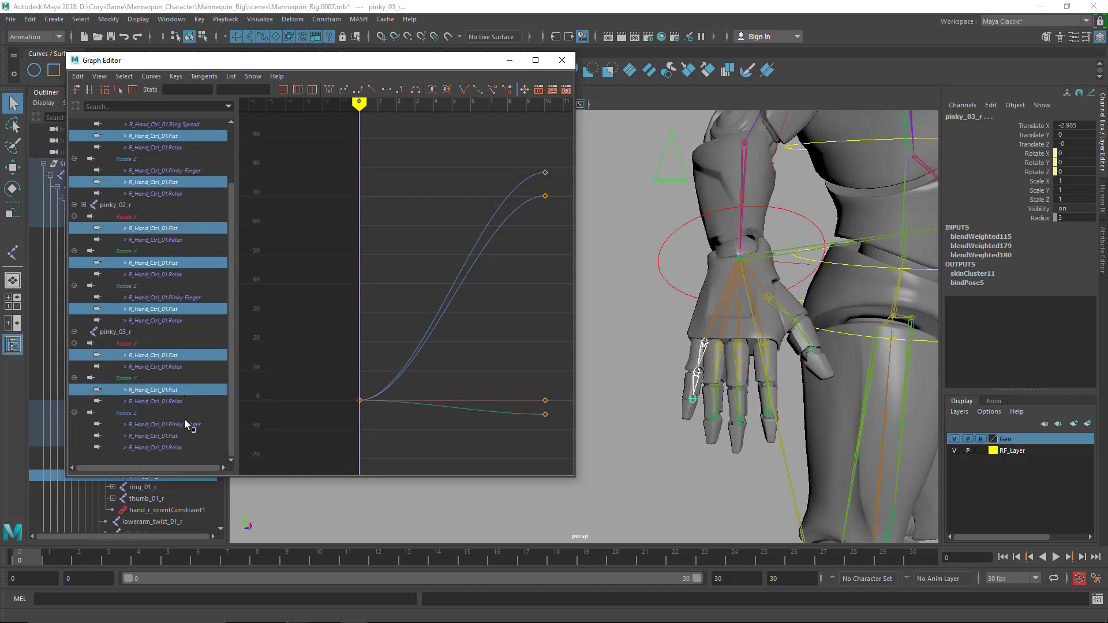
ctrl+click(174, 435)
scroll(188, 379, up, 2)
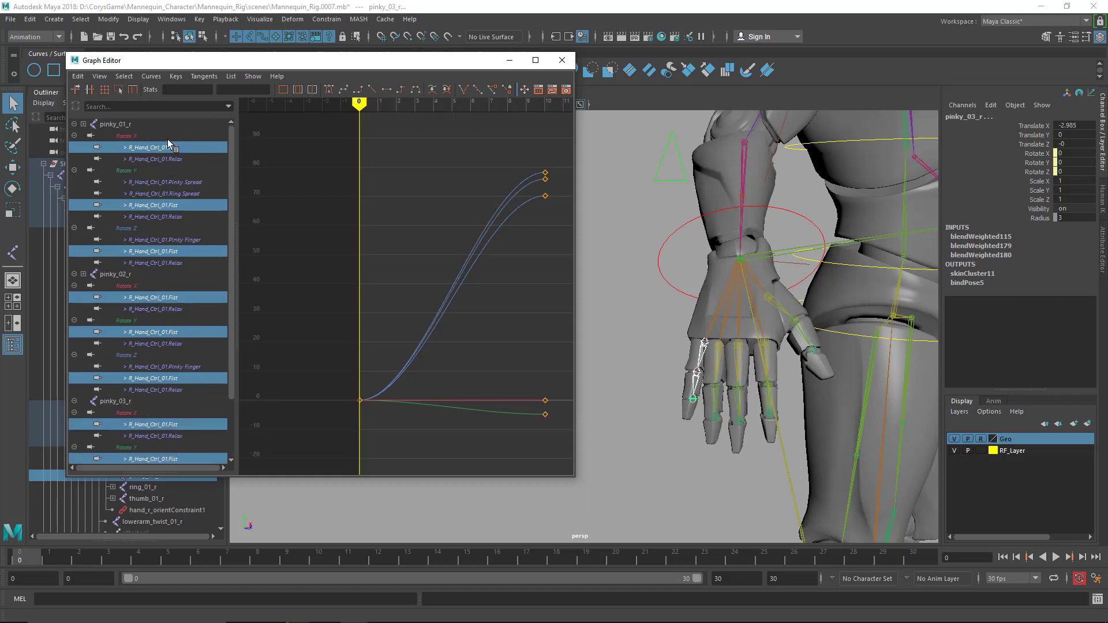
scroll(167, 440, down, 2)
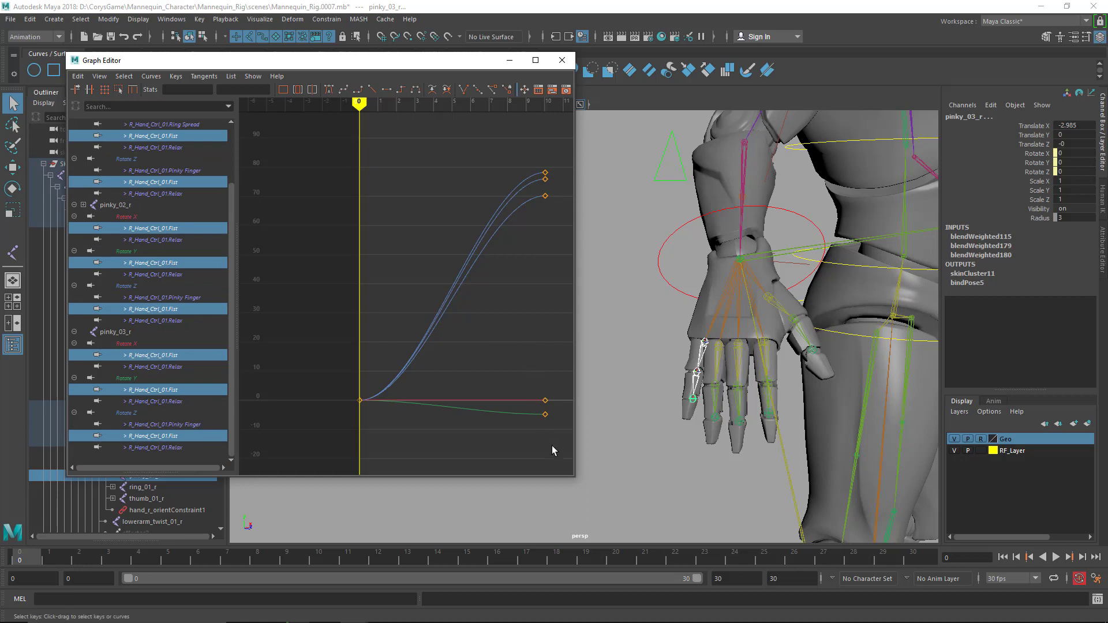
Move the end keys of the right pinky's Fist curves to 5, keeping their values
drag(552, 446, 519, 154)
key(w)
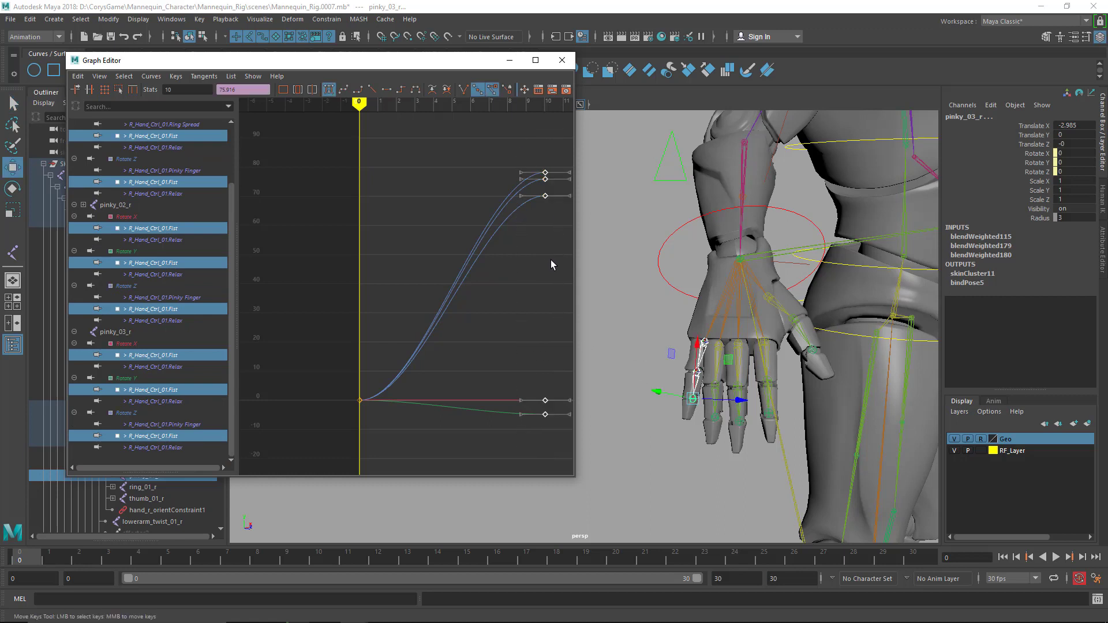
middle_drag(554, 267, 463, 274)
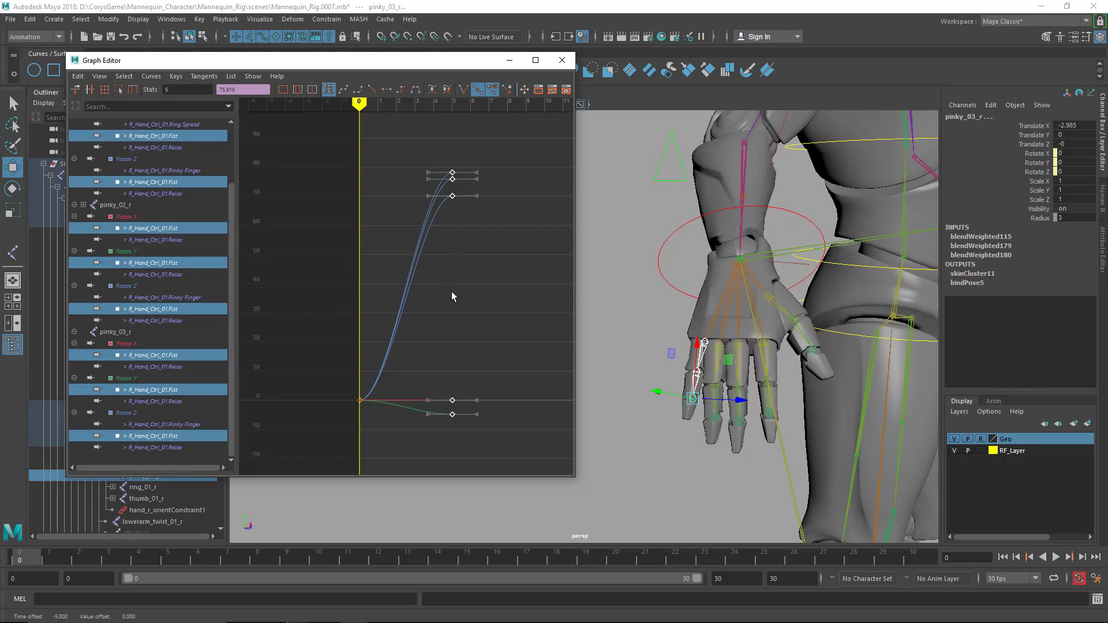
Select the right ring finger's base joint ring_01_r together with its full joint hierarchy
click(720, 346)
key(q)
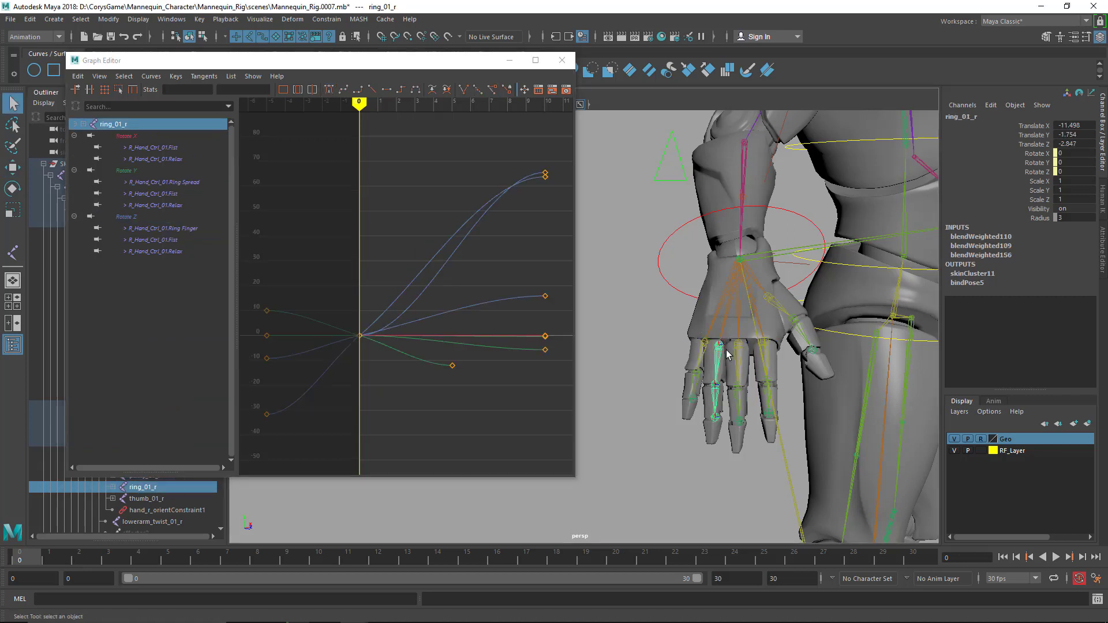
click(81, 19)
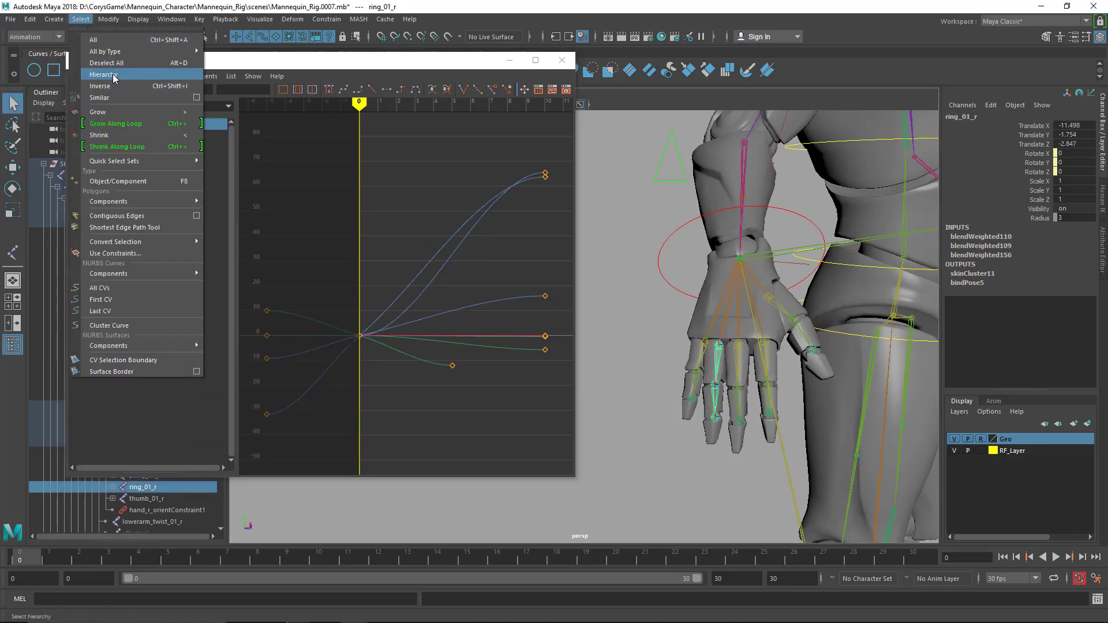
click(113, 75)
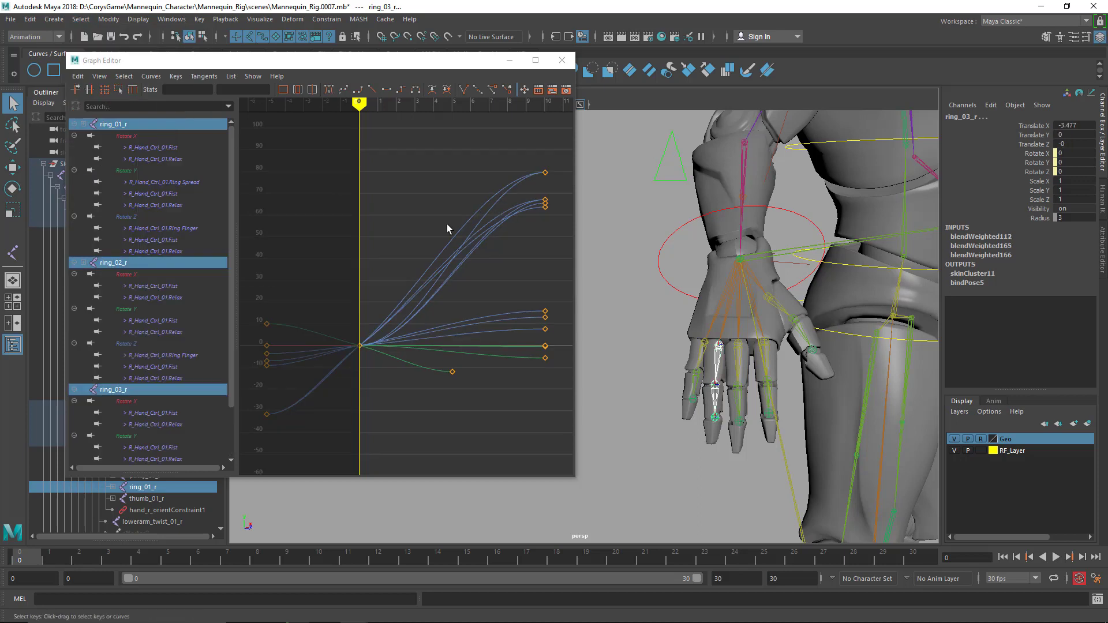
Isolate the Fist curves for Rotate X, Y and Z on ring_01_r, ring_02_r and ring_03_r
click(166, 147)
ctrl+click(176, 194)
ctrl+click(183, 240)
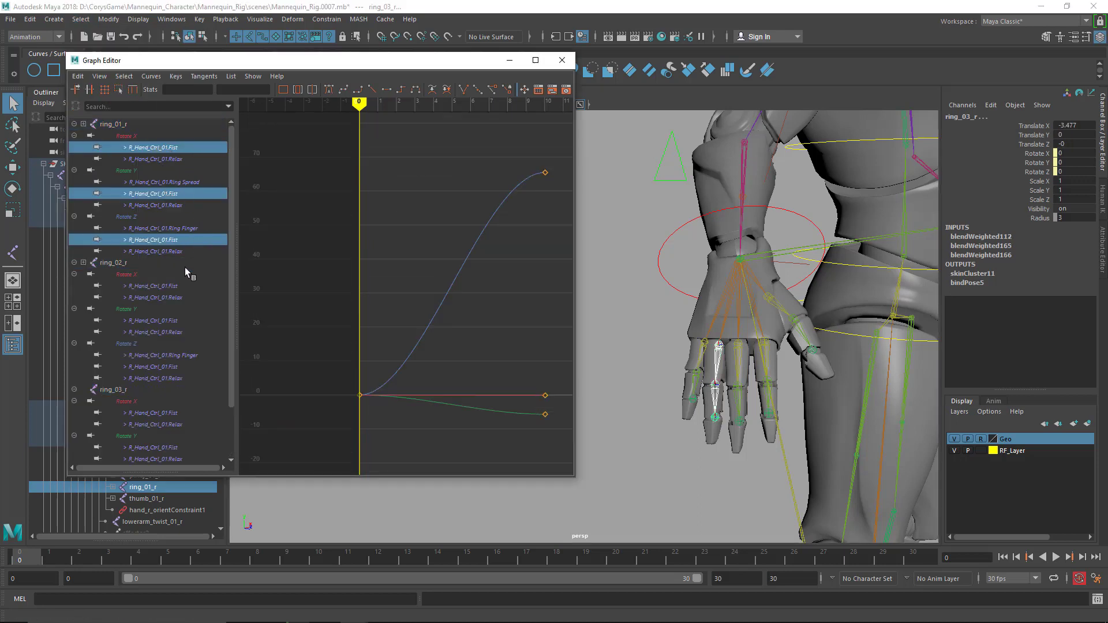
ctrl+click(173, 287)
ctrl+click(172, 321)
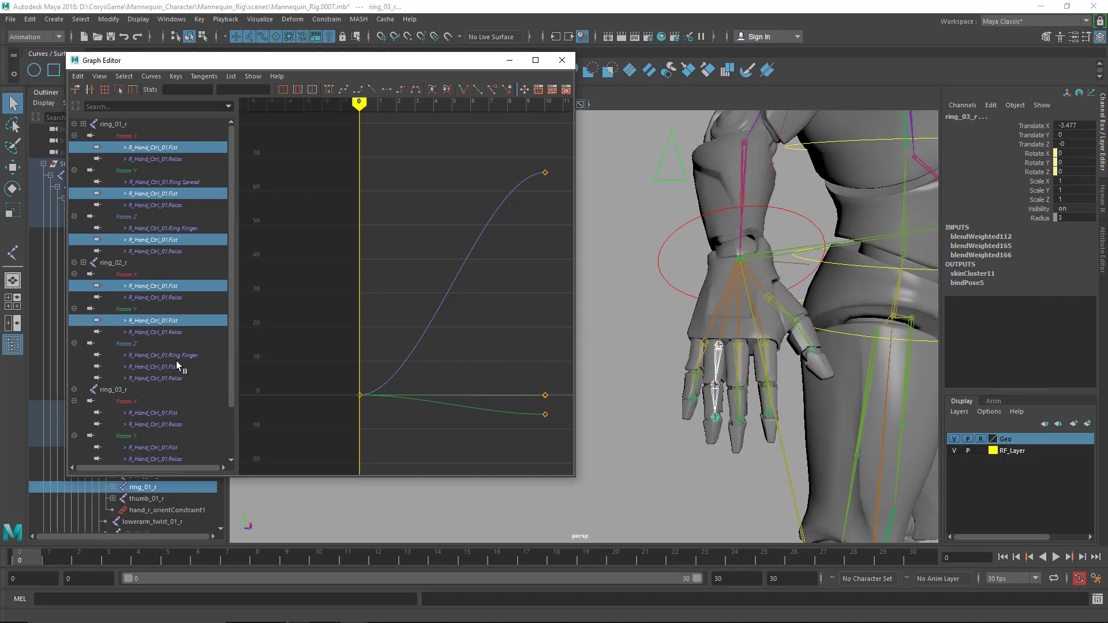
ctrl+click(176, 367)
ctrl+click(176, 413)
ctrl+click(175, 448)
scroll(177, 453, down, 2)
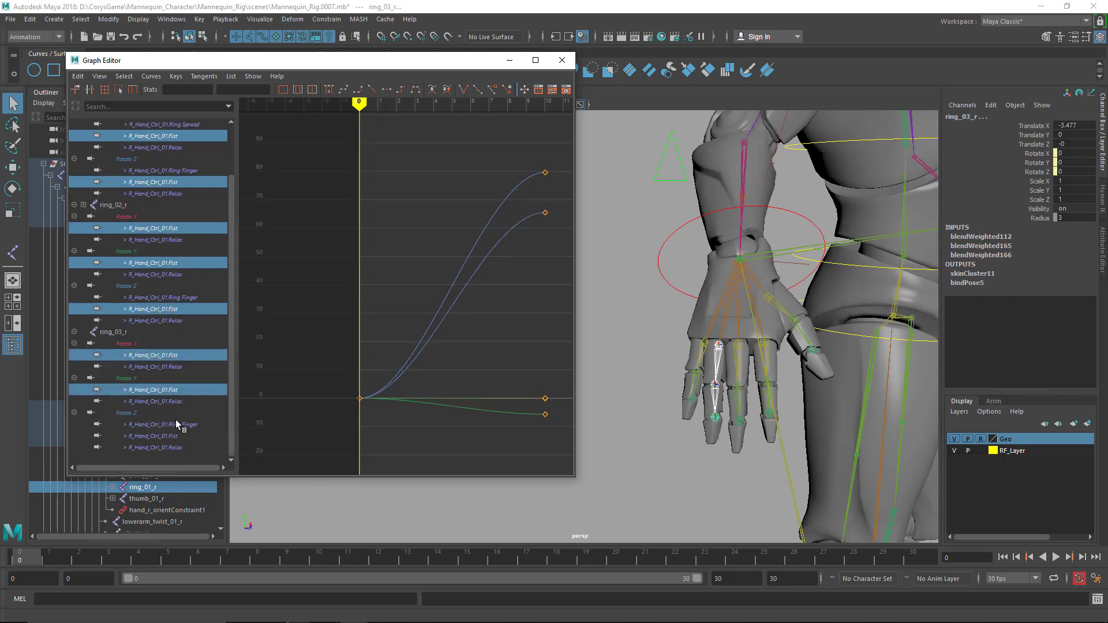
ctrl+click(175, 433)
Move the right ring finger's end Fist keys to 5, and shift its entire Fist curves forward by 1
drag(559, 442, 514, 165)
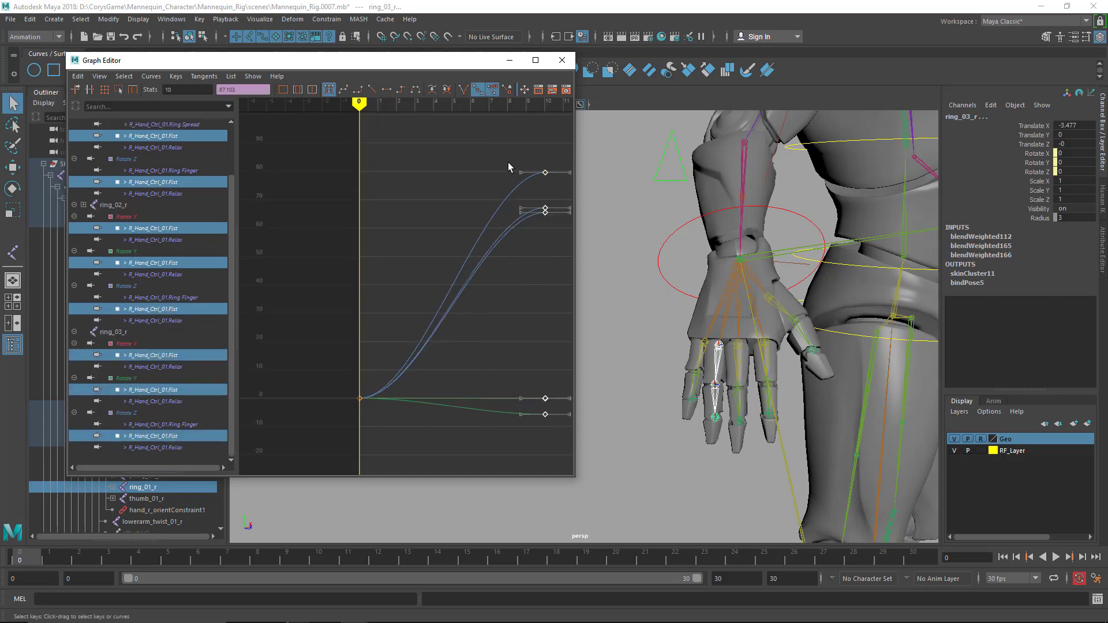
key(w)
shift+middle_drag(548, 289, 462, 284)
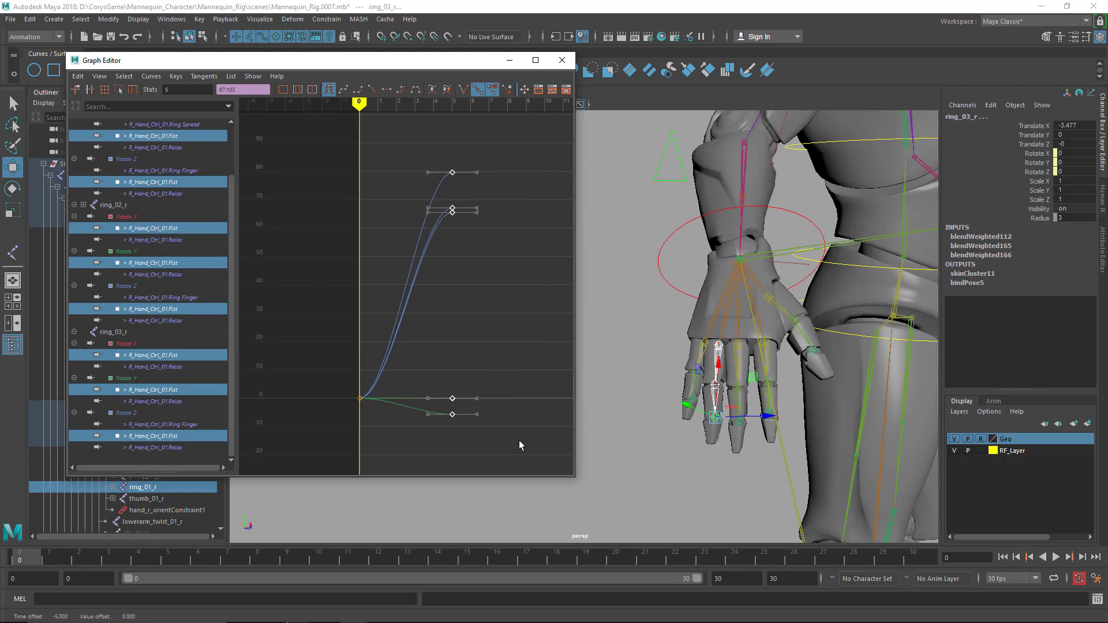
drag(519, 445, 309, 143)
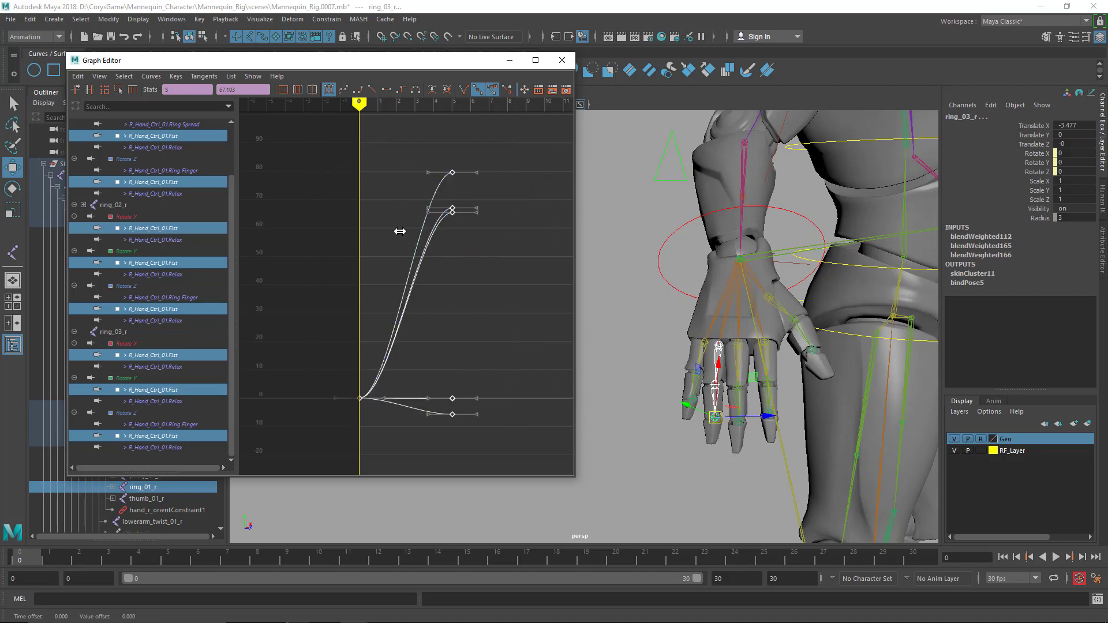
shift+middle_drag(400, 231, 419, 230)
Select the right middle finger's base joint middle_01_r together with its full joint hierarchy
click(740, 341)
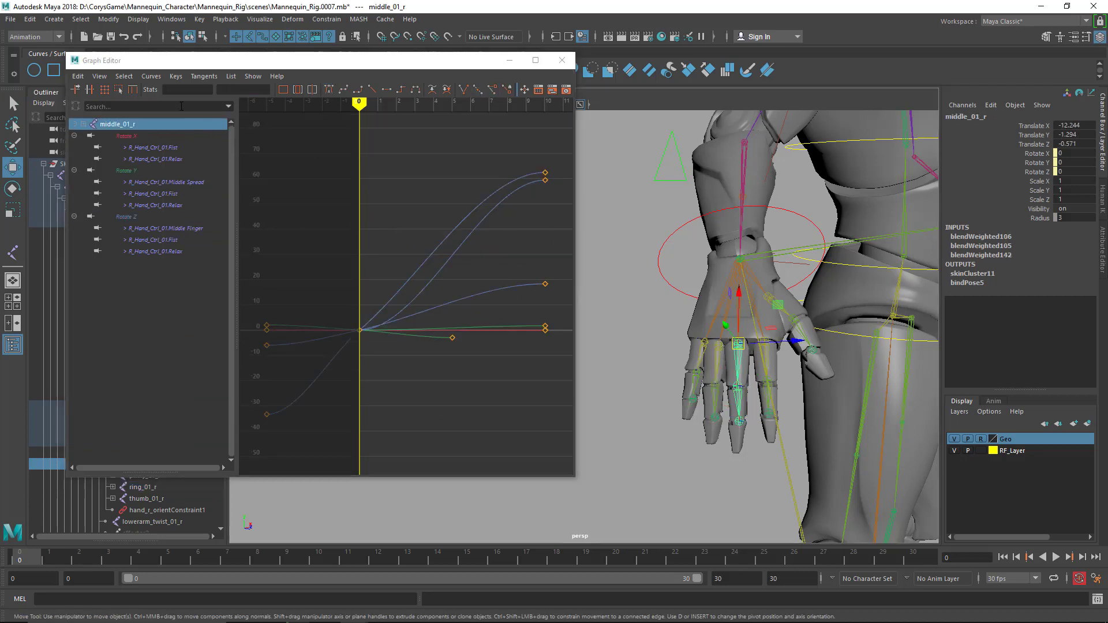
click(84, 19)
click(102, 75)
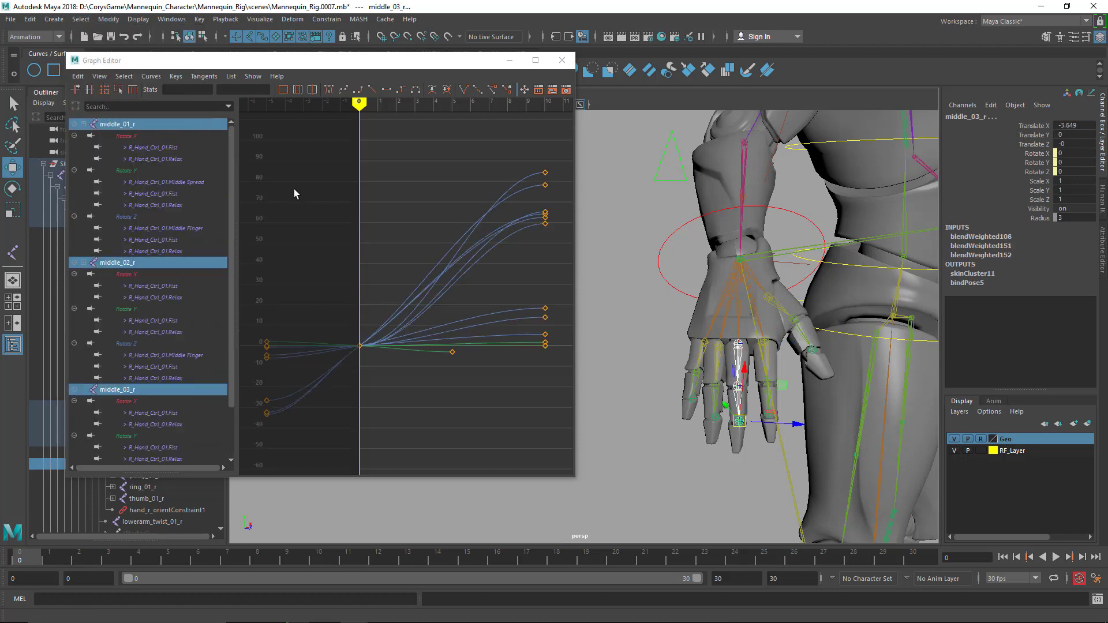
Isolate the Fist curves for Rotate X, Y and Z on middle_01_r, middle_02_r and middle_03_r
click(172, 148)
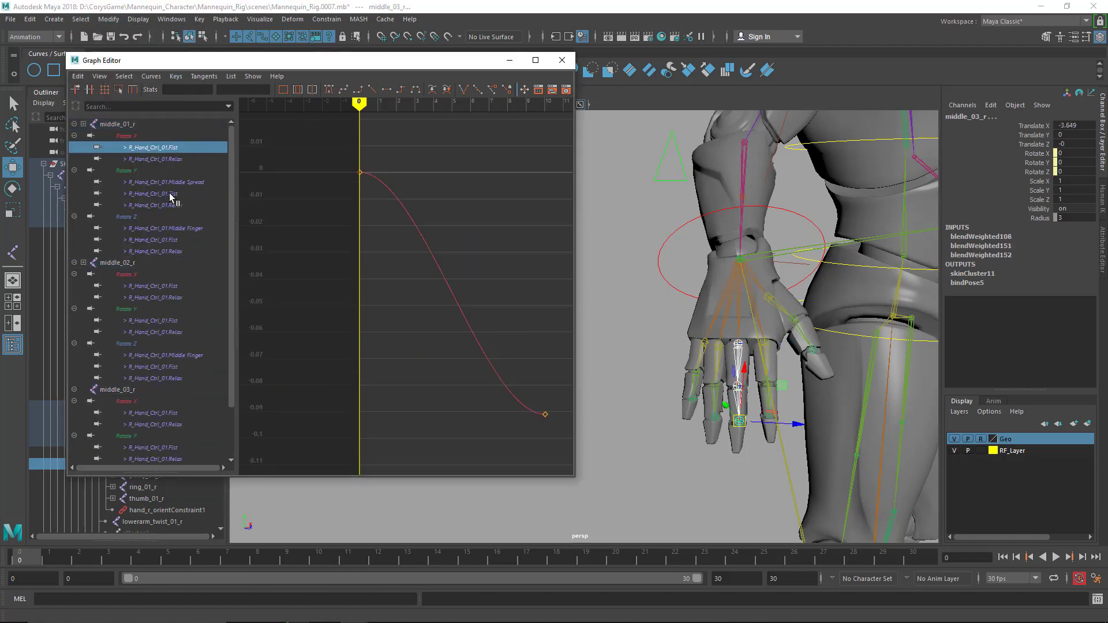
ctrl+click(175, 195)
ctrl+click(173, 241)
ctrl+click(183, 286)
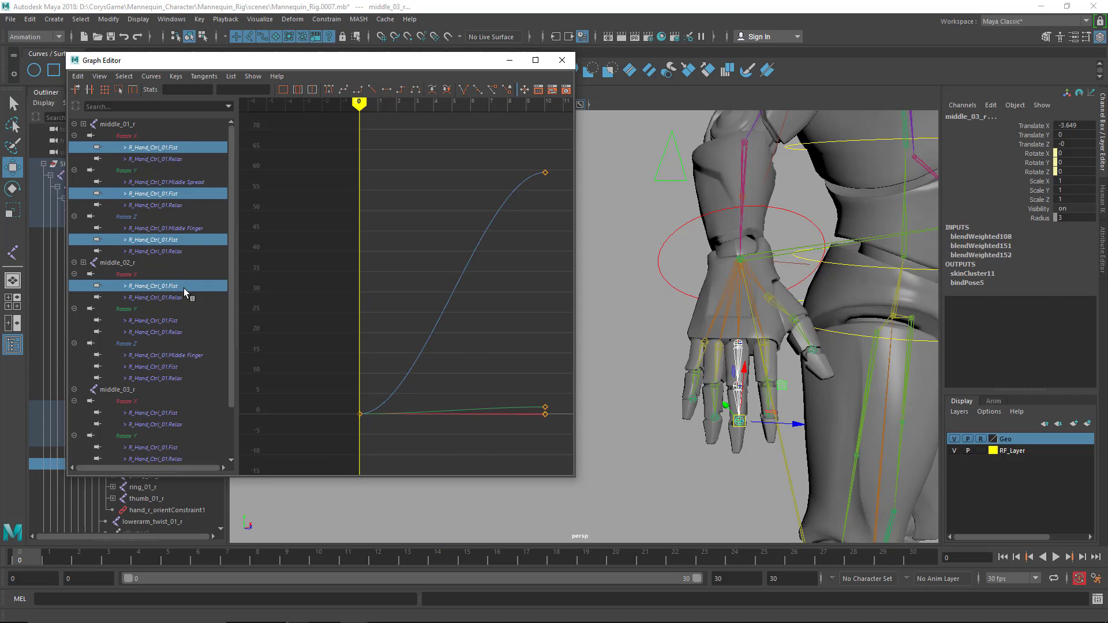
ctrl+click(173, 321)
ctrl+click(184, 367)
ctrl+click(172, 414)
scroll(172, 404, down, 2)
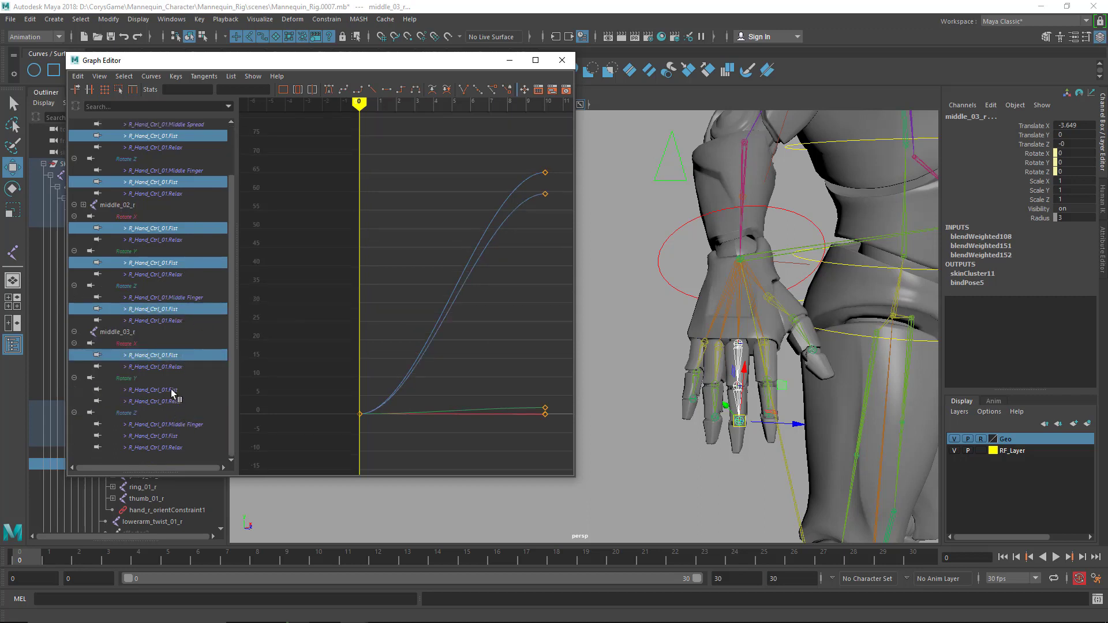
ctrl+click(172, 391)
ctrl+click(181, 435)
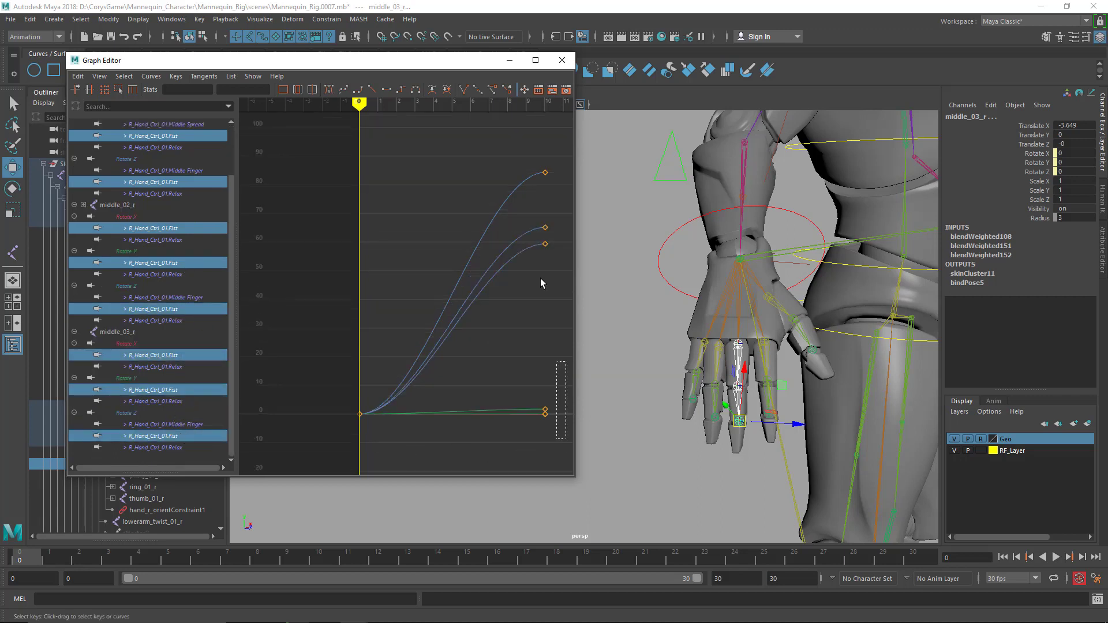
Move the right middle finger's end Fist keys to 5, and shift its entire Fist curves forward by 2
drag(541, 283, 520, 115)
shift+middle_drag(542, 204, 442, 204)
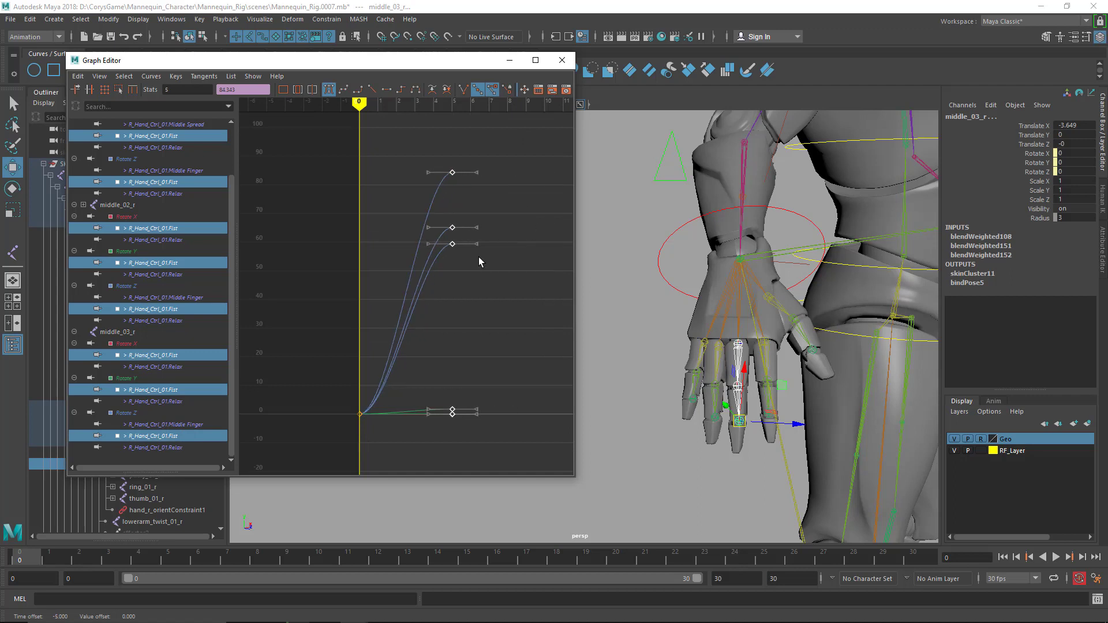
drag(501, 447, 288, 53)
shift+middle_drag(436, 217, 473, 219)
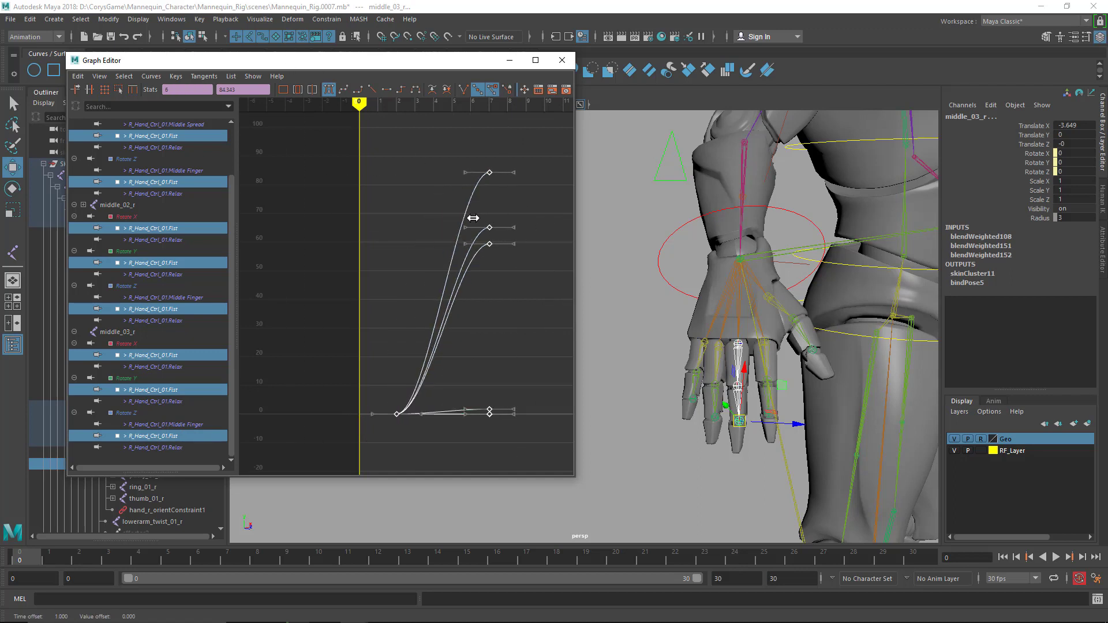
Check the ring_01_r curves and undo the right middle, ring and pinky Fist retiming along with the joint selections
click(719, 345)
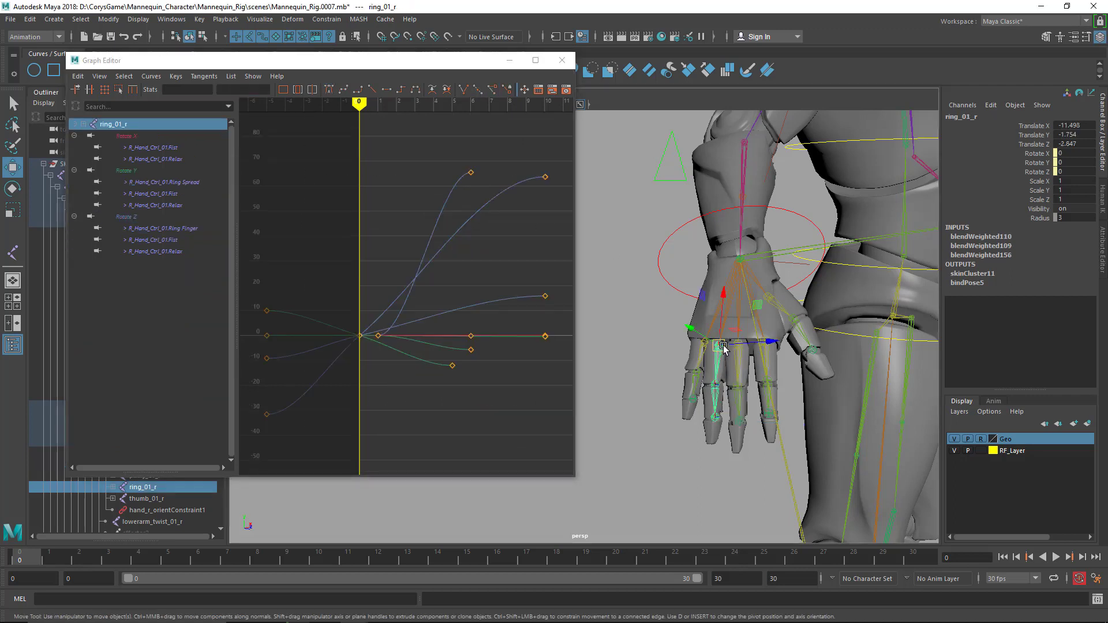
mouse_move(724, 336)
alt+mouse_down()
mouse_move(706, 328)
mouse_move(745, 339)
alt+mouse_up()
key(ctrl+z)
key(ctrl+z)
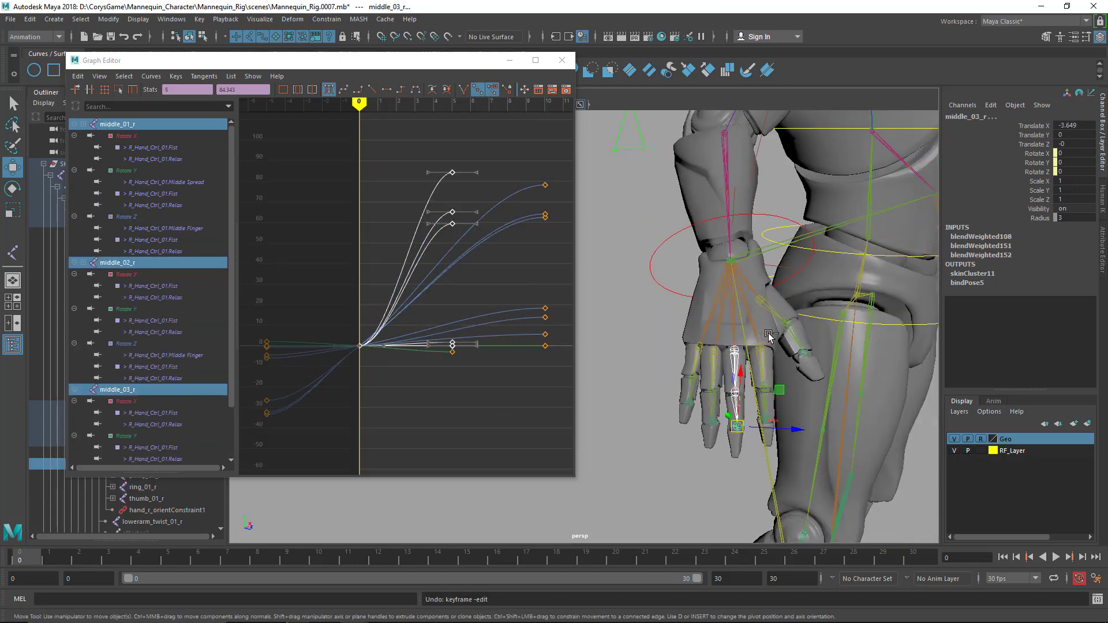
key(ctrl+z)
key(ctrl+z)
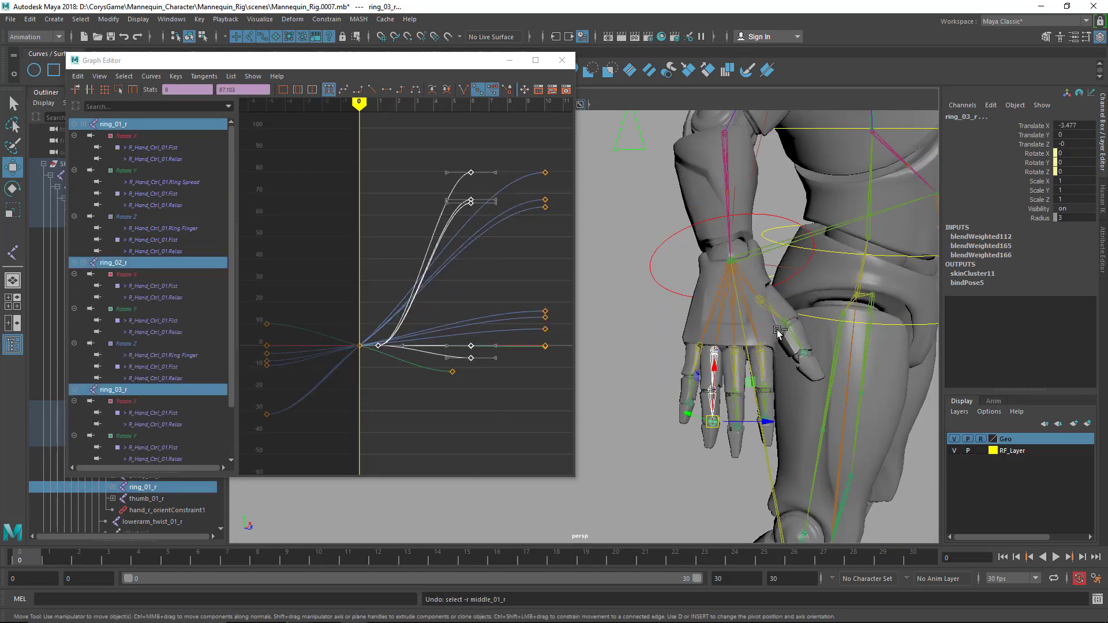
key(ctrl+z)
key(ctrl+z)
key(ctrl+z)
key(ctrl+z)
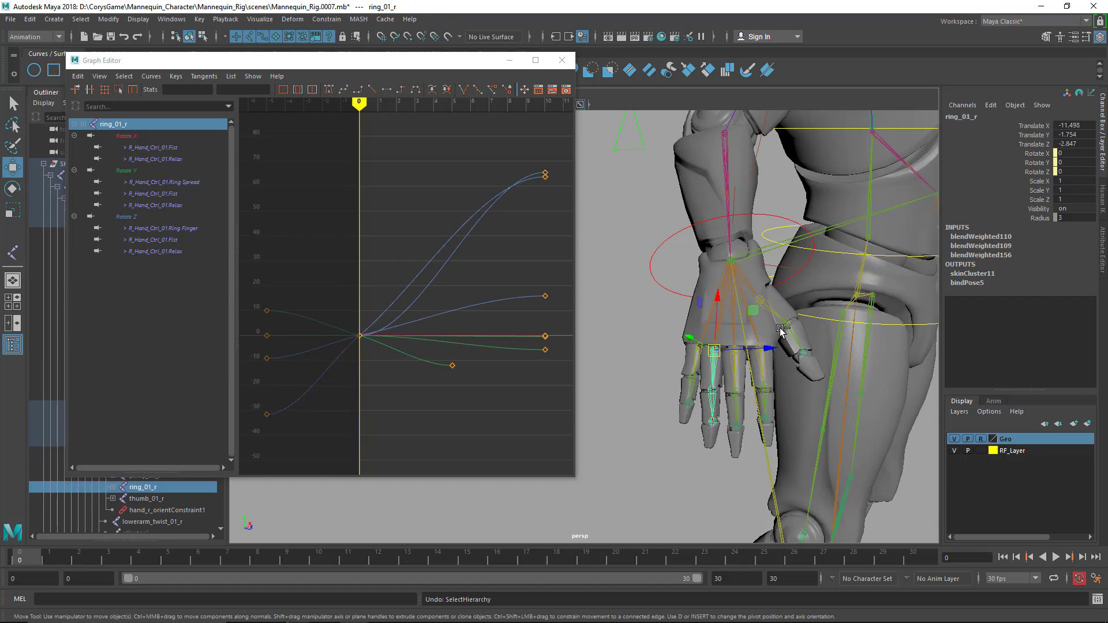
key(ctrl+z)
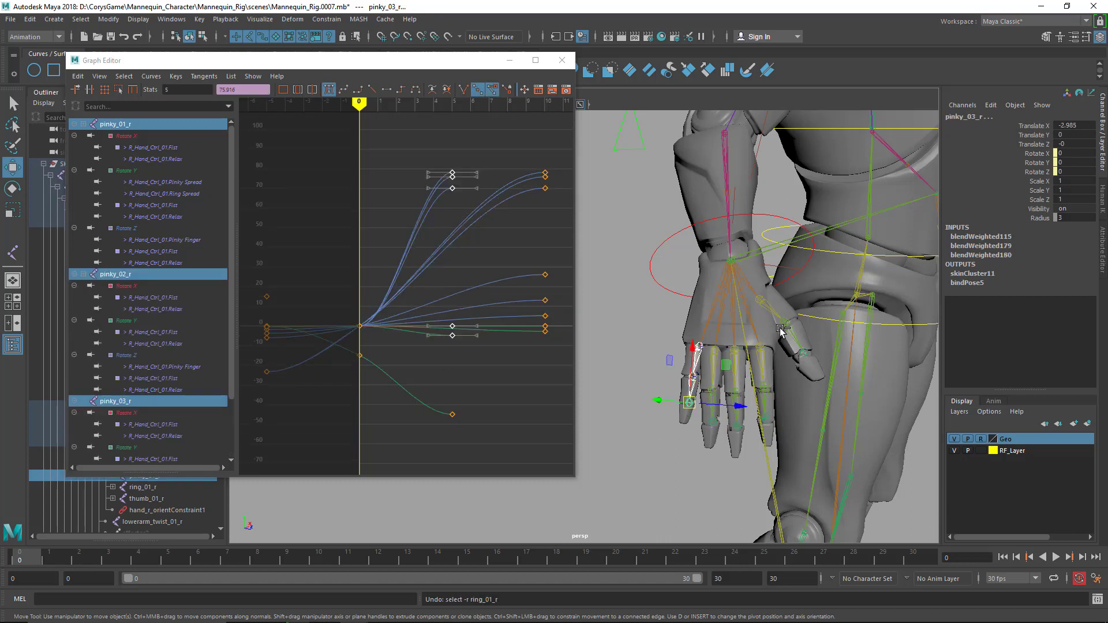
key(ctrl+z)
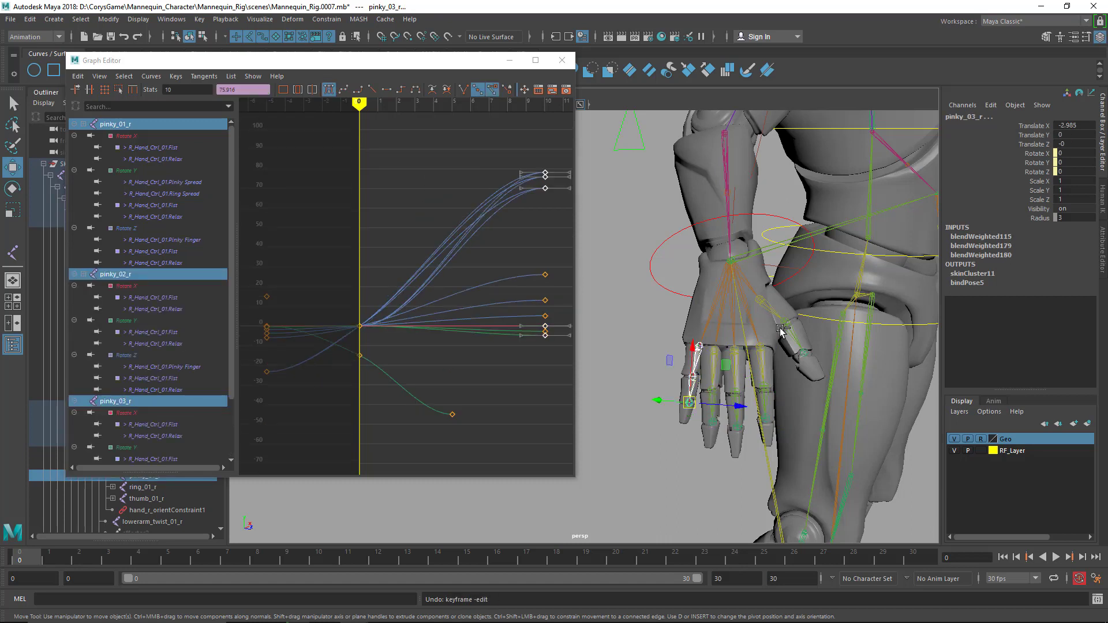
key(ctrl+z)
key(ctrl+z)
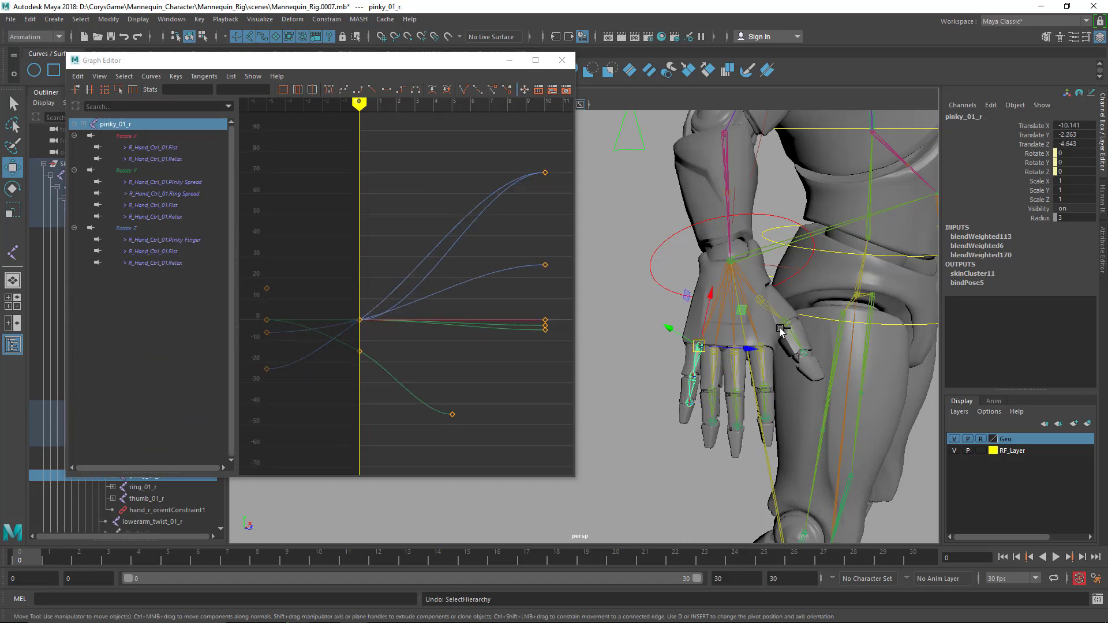
key(ctrl+z)
Redo the right pinky's Fist retiming, the ring joint hierarchy selection and the selection of the ring's end Fist keys
key(shift+z)
key(shift+z)
key(shift+z)
key(shift+z)
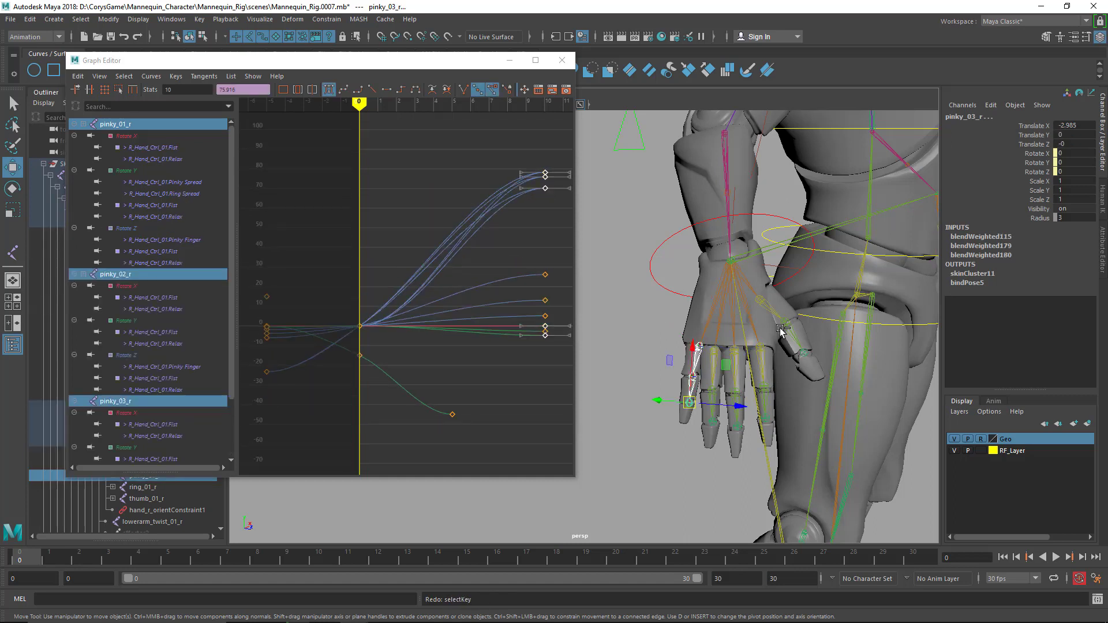
key(shift+z)
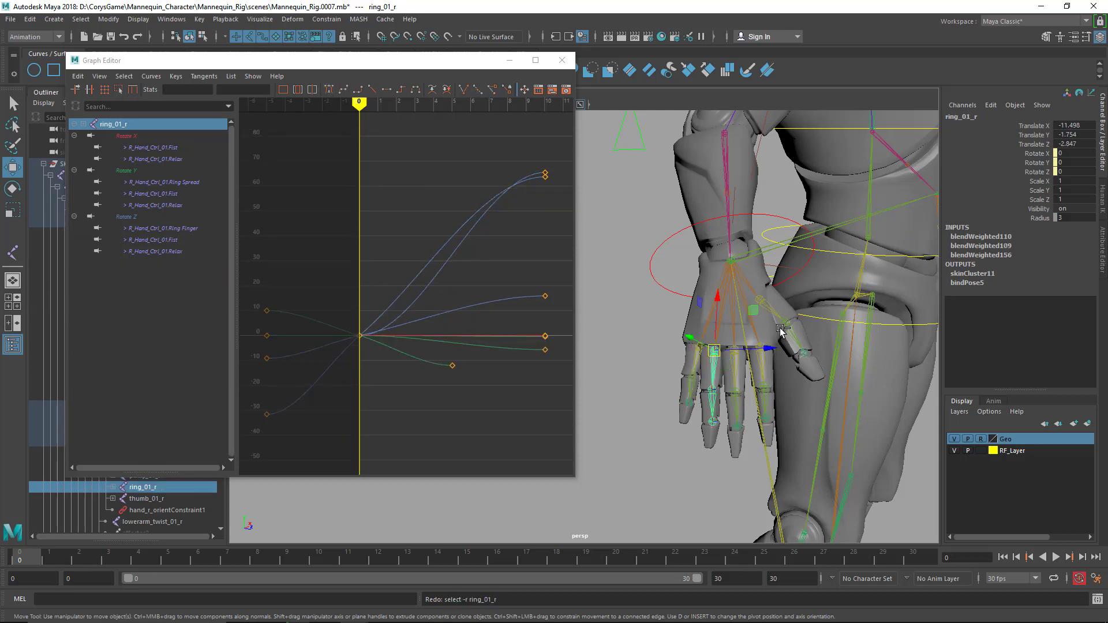
key(shift+z)
key(shift+z)
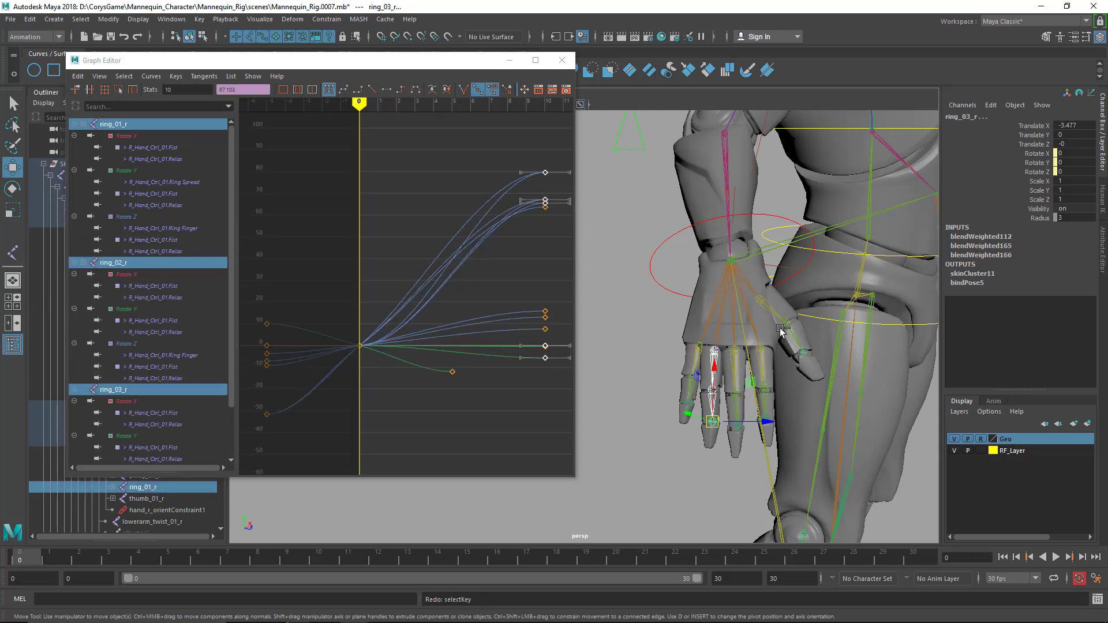
Redo the right ring finger's Fist retiming, and the right middle finger's Fist end-key move to 5 with its full curves selected
key(shift+z)
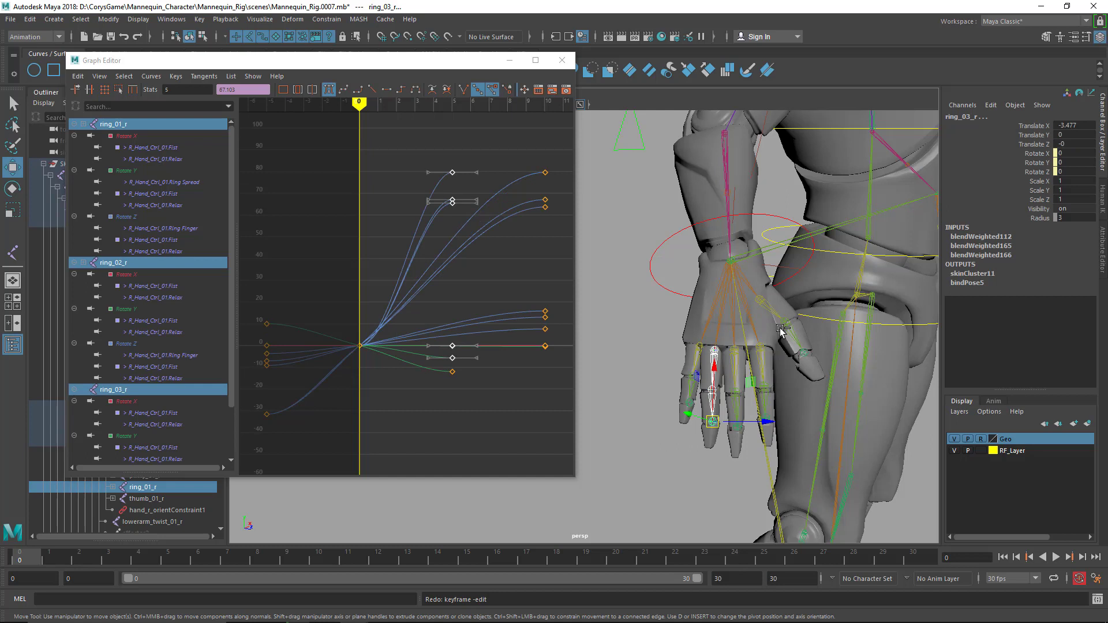
key(shift+z)
key(shift+z)
key(shift+z)
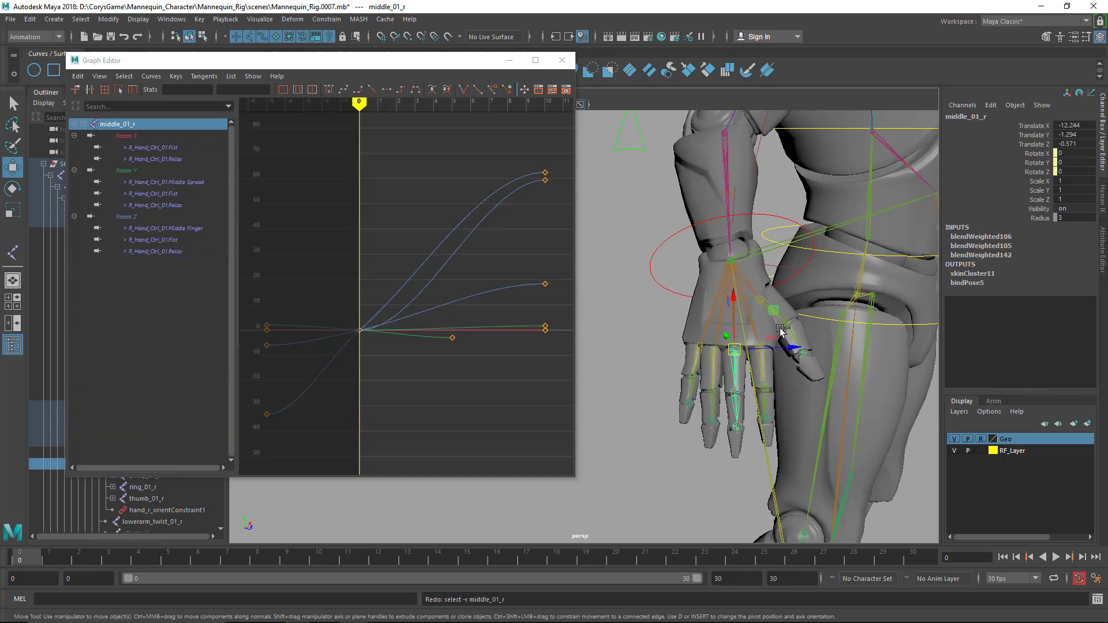
key(shift+z)
key(shift+z)
key(shift+z)
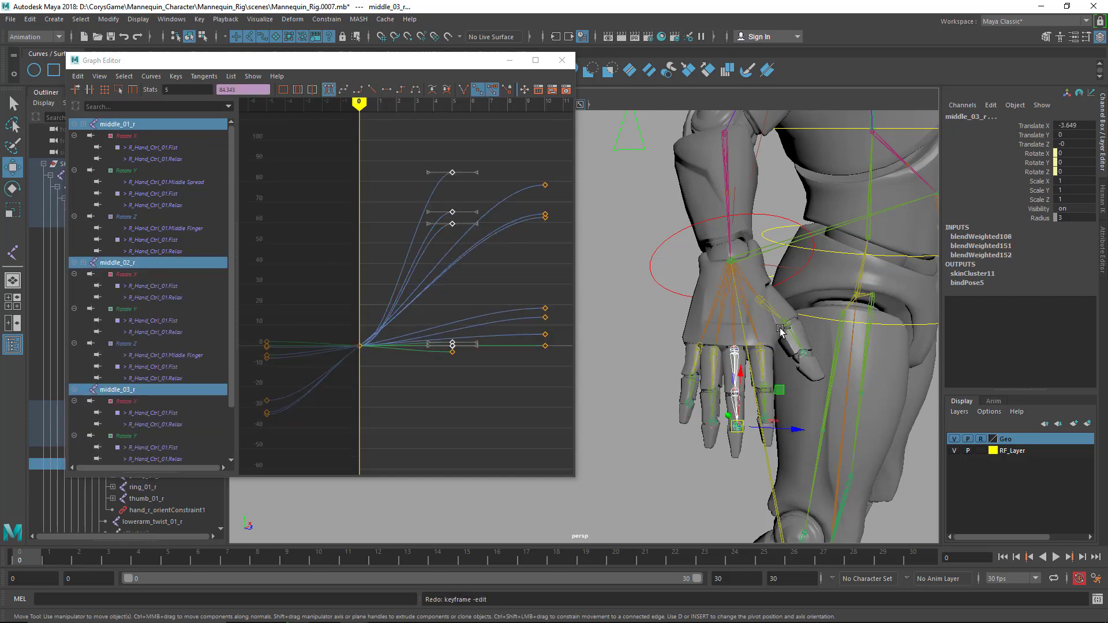
key(shift+z)
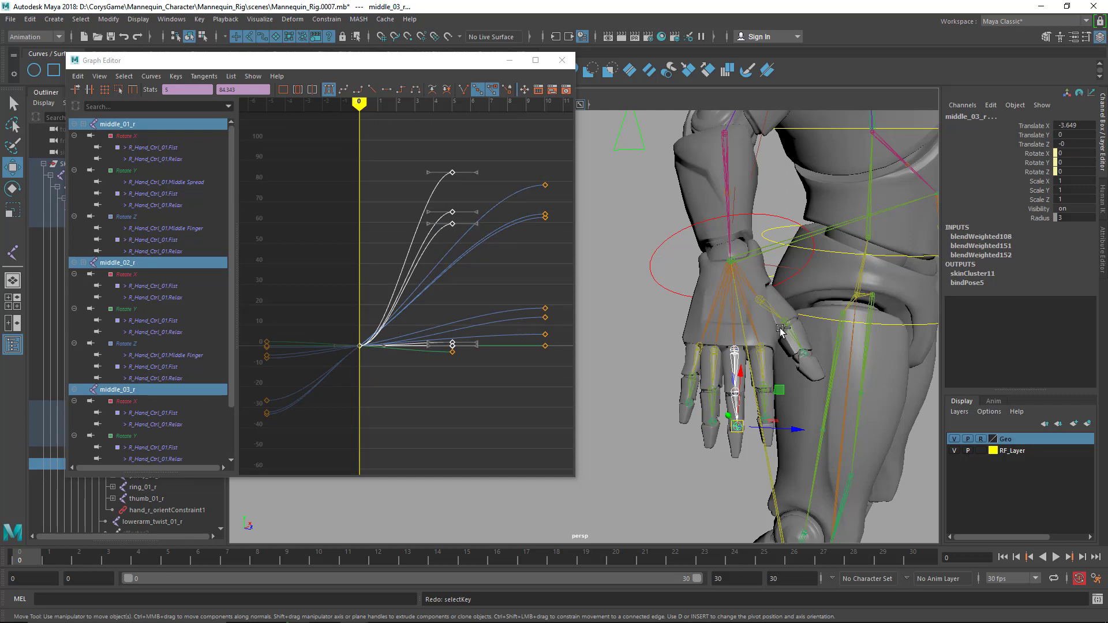
Shift the right middle finger's entire Fist curves forward by 3
shift+middle_drag(408, 390, 453, 383)
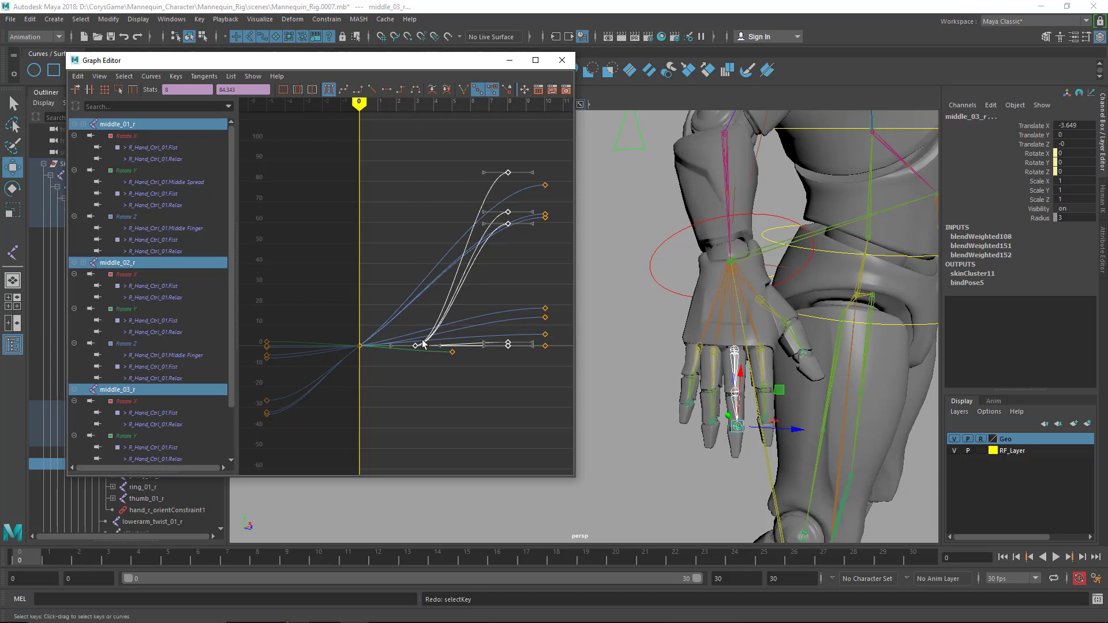
alt+middle_drag(527, 336, 507, 337)
scroll(512, 347, up, 3)
Select the index_01_r joint hierarchy and isolate the Fist curves for Rotate X, Y and Z on index_01_r, index_02_r and index_03_r
click(761, 347)
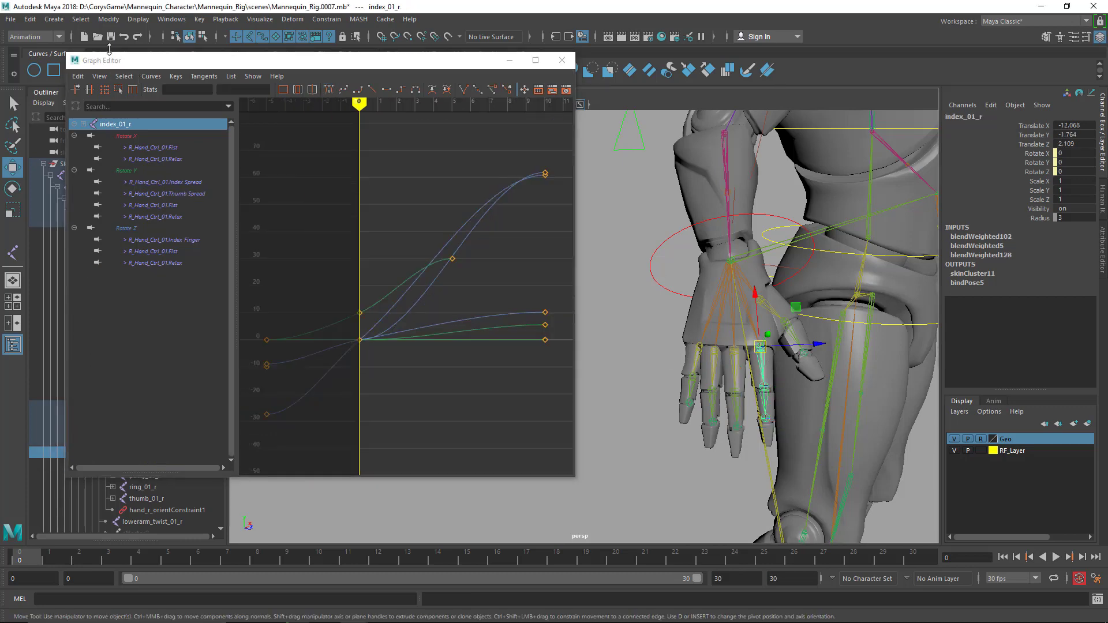
click(81, 19)
click(105, 75)
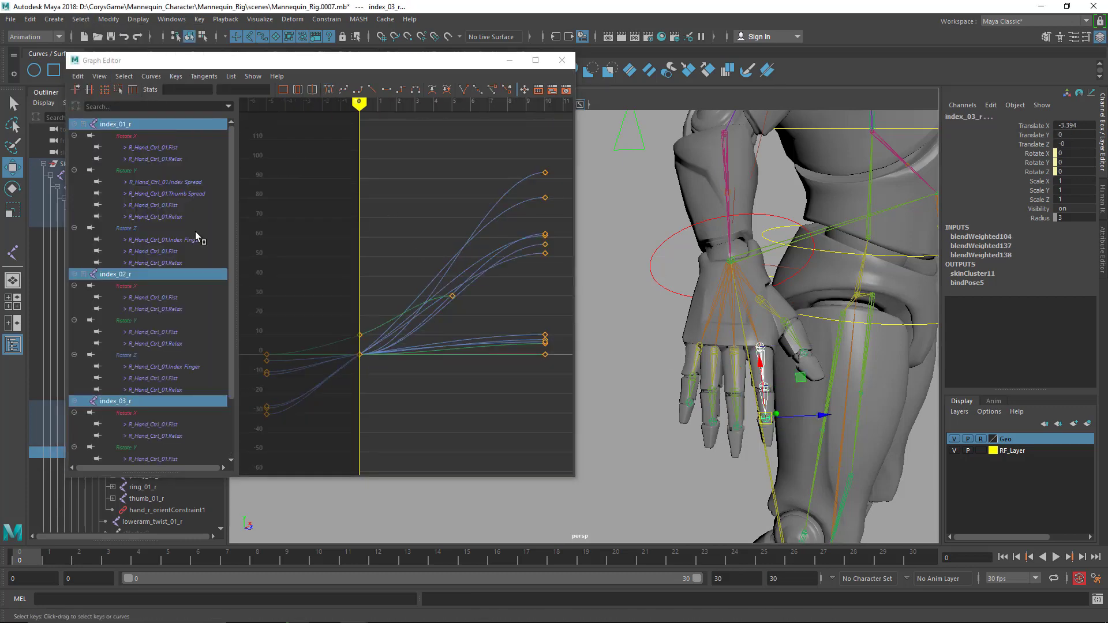
click(161, 148)
ctrl+click(167, 205)
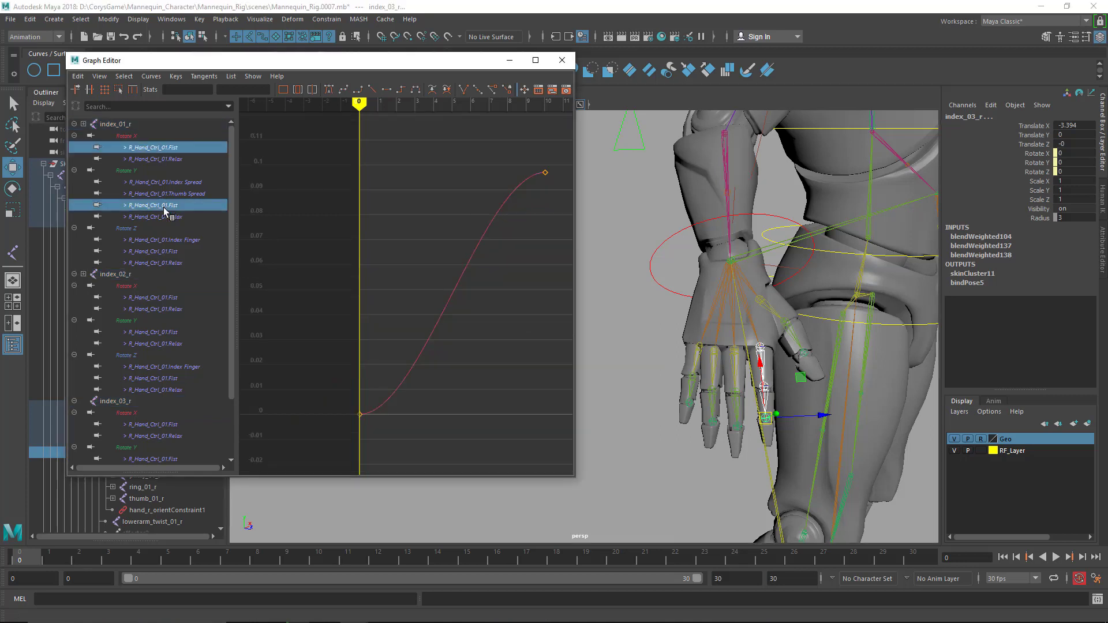
ctrl+click(173, 252)
ctrl+click(173, 297)
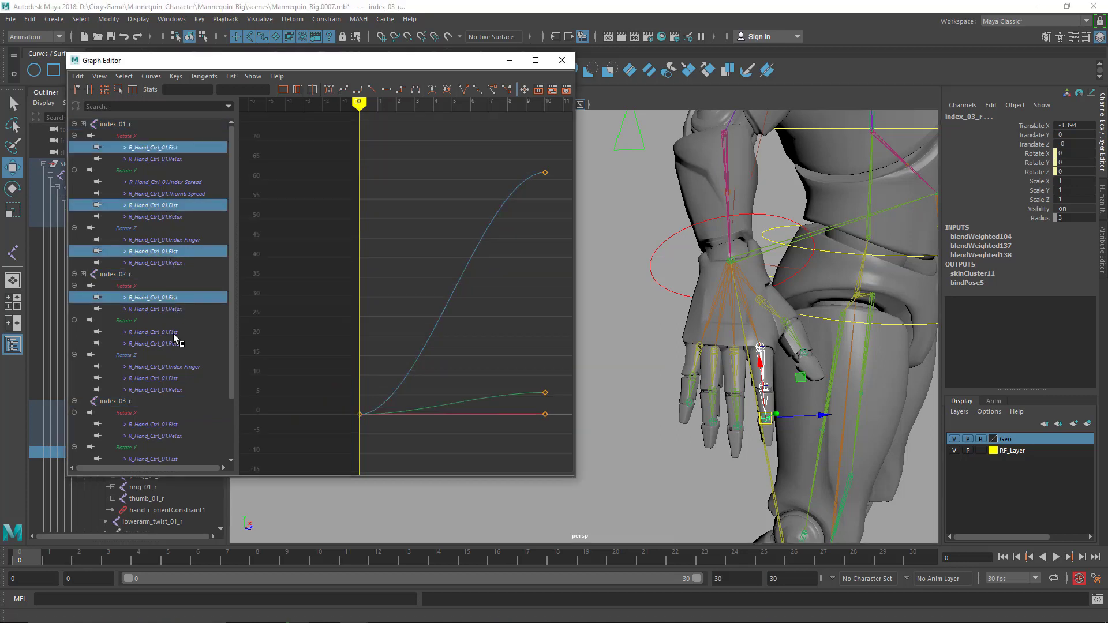
ctrl+click(173, 333)
ctrl+click(174, 379)
ctrl+click(173, 424)
scroll(179, 414, down, 2)
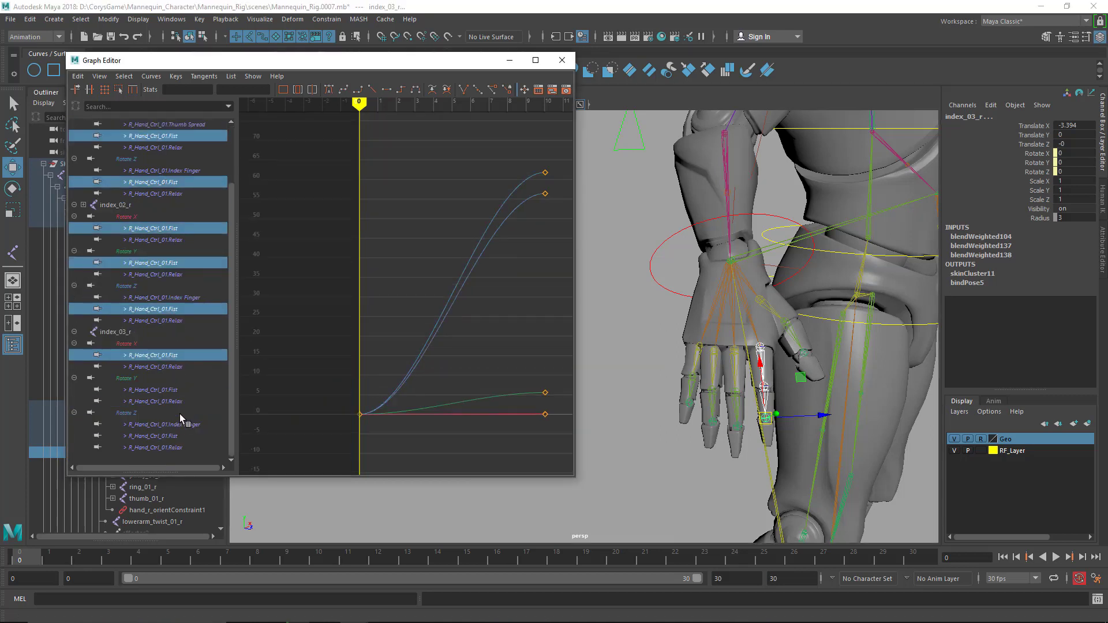
ctrl+click(176, 390)
ctrl+click(186, 436)
Move the right index finger's end Fist keys to 5, and shift its entire Fist curves forward by 3
drag(508, 396, 428, 176)
key(f)
shift+middle_drag(506, 234, 458, 241)
key(a)
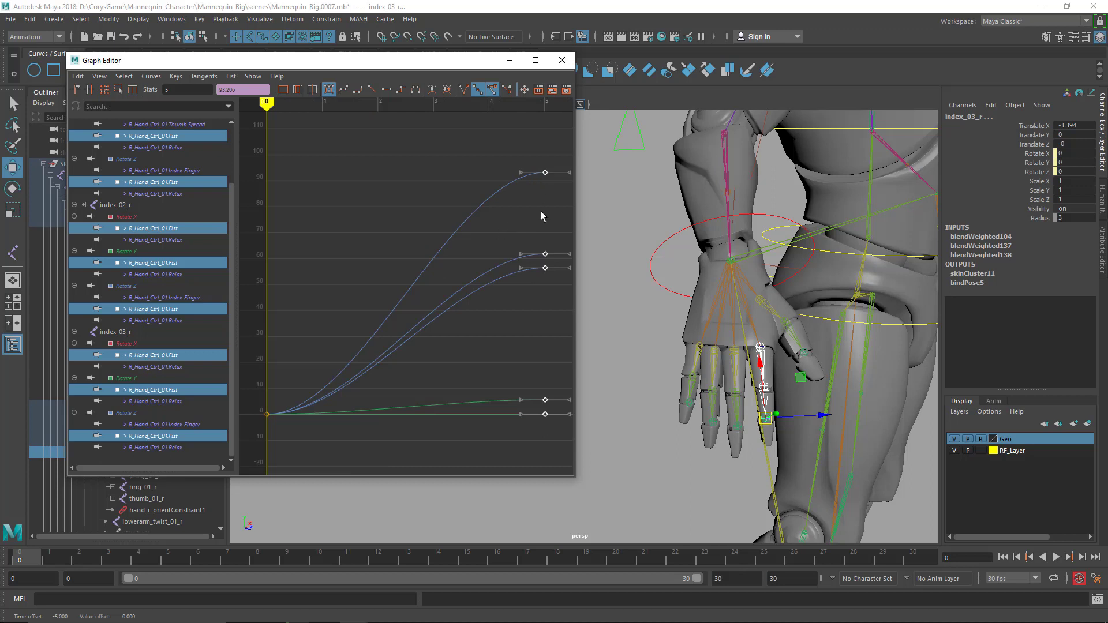
drag(314, 133, 363, 296)
key(f)
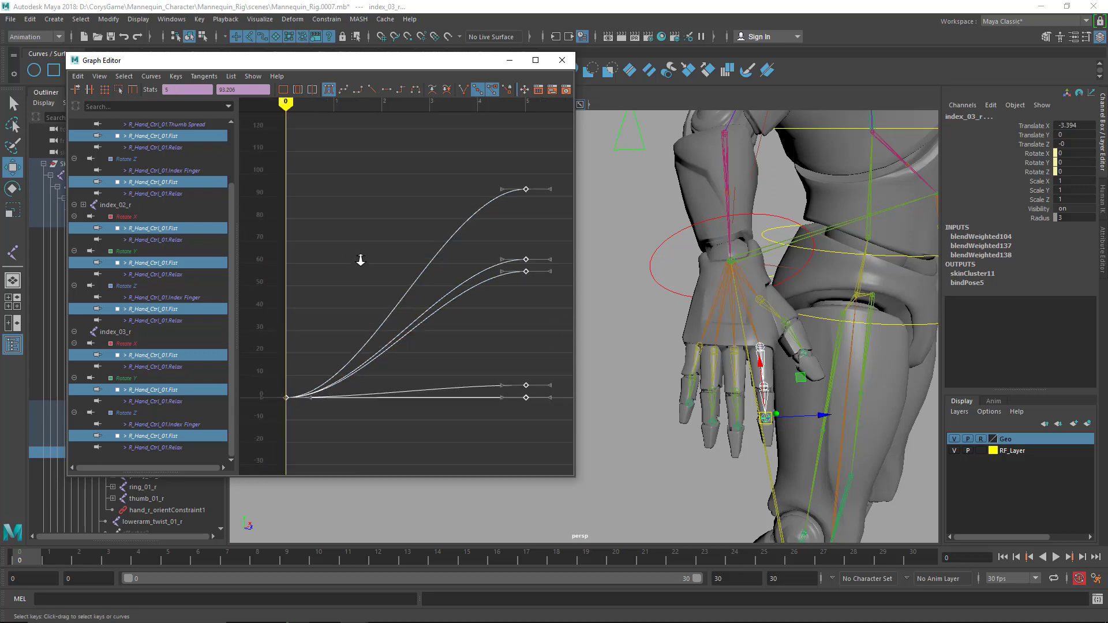
alt+middle_drag(430, 257, 400, 256)
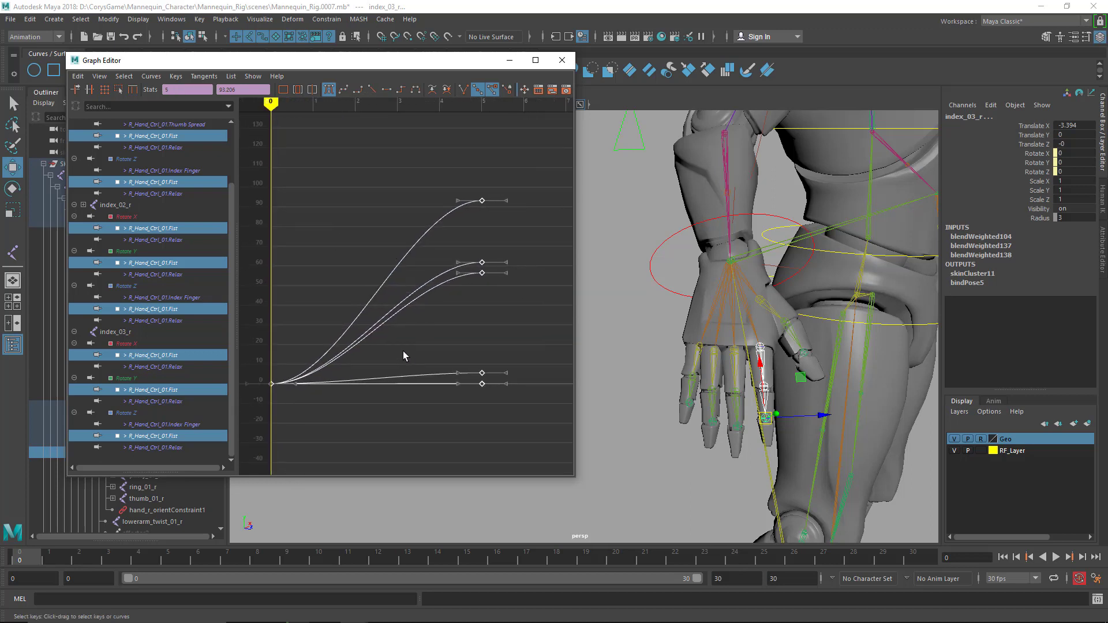
mouse_move(400, 349)
shift+middle_down()
mouse_move(511, 346)
mouse_move(416, 345)
shift+middle_up()
scroll(513, 346, down, 3)
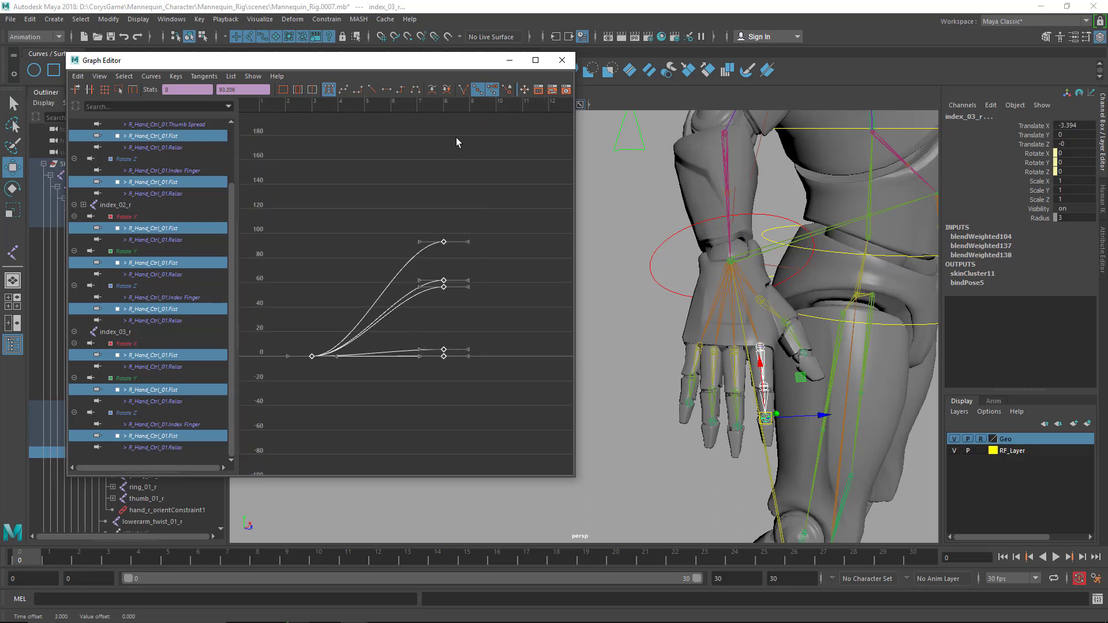
Select the thumb_01_r joint hierarchy and isolate the Fist curves for Rotate X, Y and Z on thumb_01_r, thumb_02_r and thumb_03_r
click(761, 301)
click(79, 19)
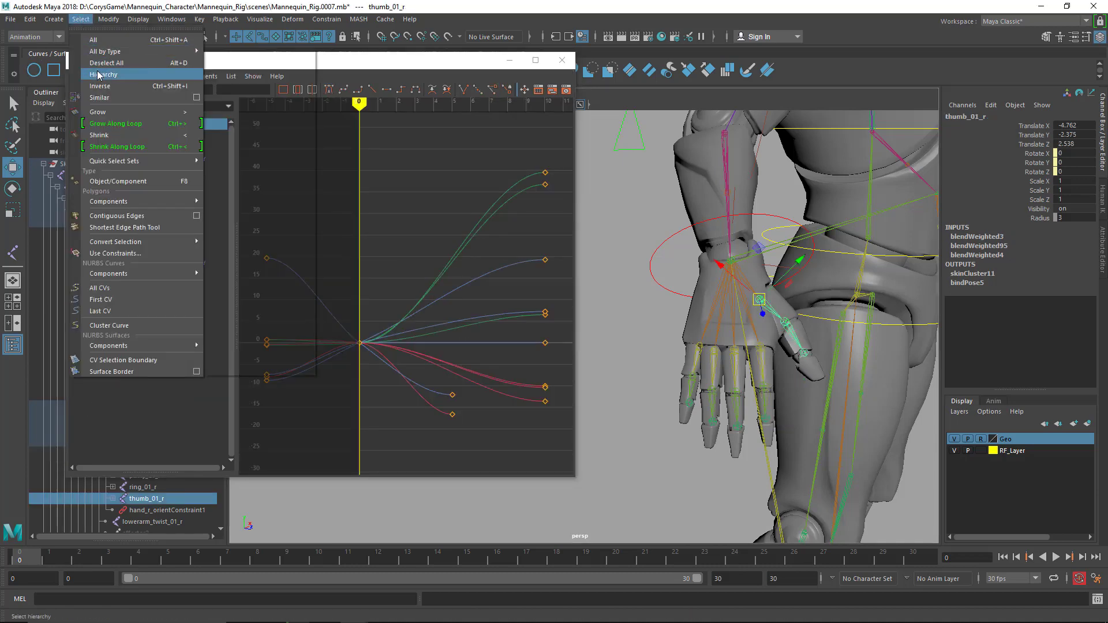
click(92, 72)
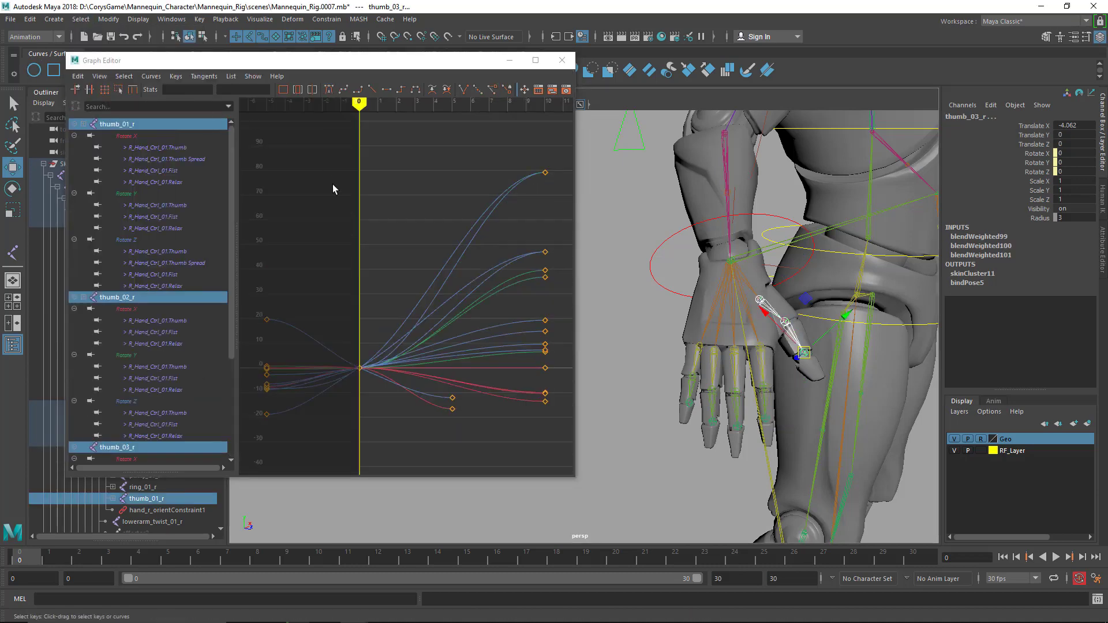
click(171, 172)
ctrl+click(173, 217)
ctrl+click(173, 274)
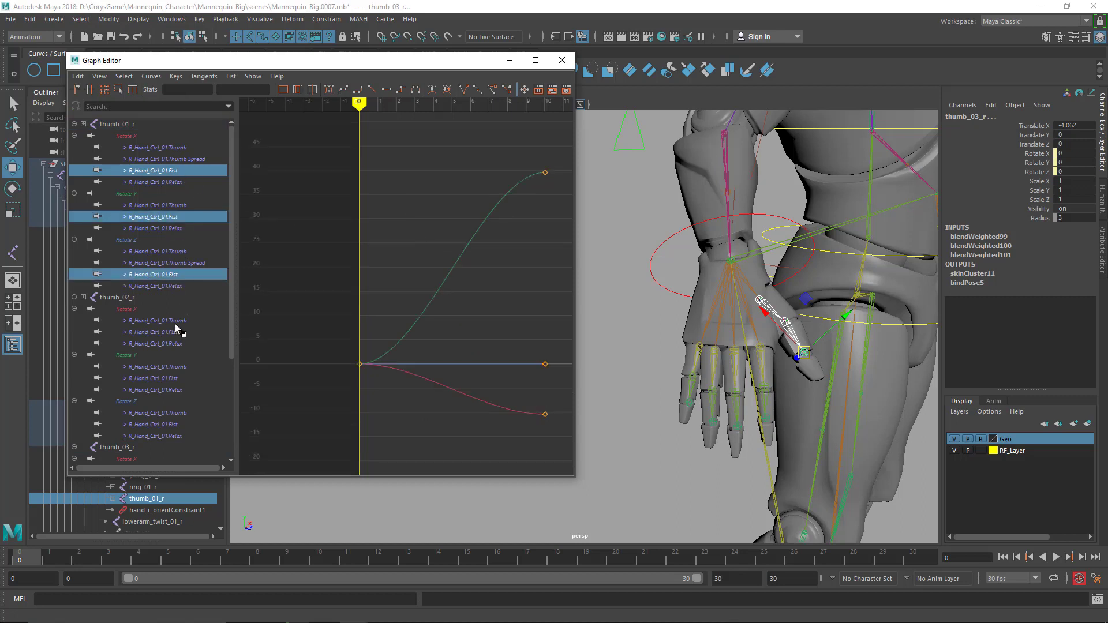
ctrl+click(175, 331)
ctrl+click(176, 378)
ctrl+click(168, 424)
scroll(171, 399, down, 3)
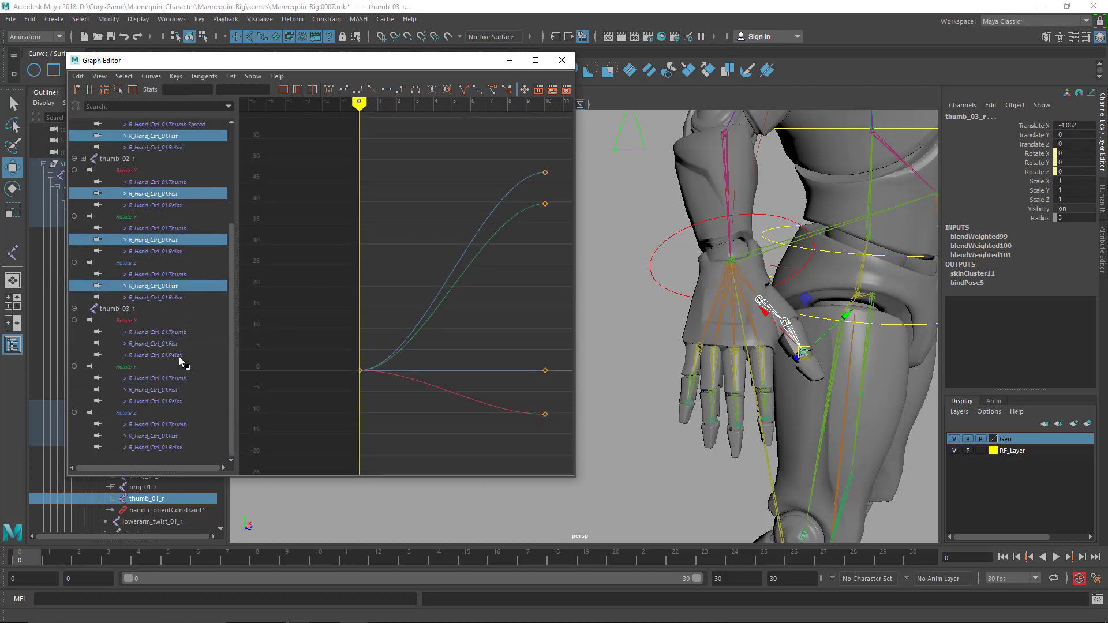
ctrl+click(174, 344)
ctrl+click(171, 390)
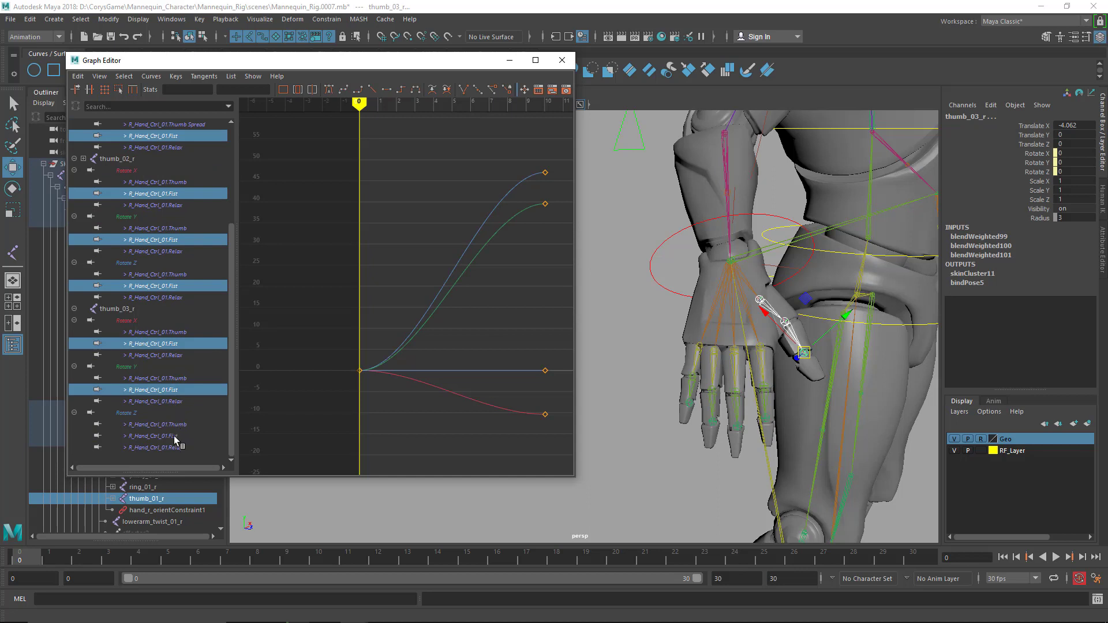
ctrl+click(174, 437)
Move the right thumb's end Fist keys to 5, and shift its entire Fist curves forward by 4
drag(551, 439, 504, 138)
shift+middle_drag(511, 208, 418, 210)
drag(511, 404, 335, 222)
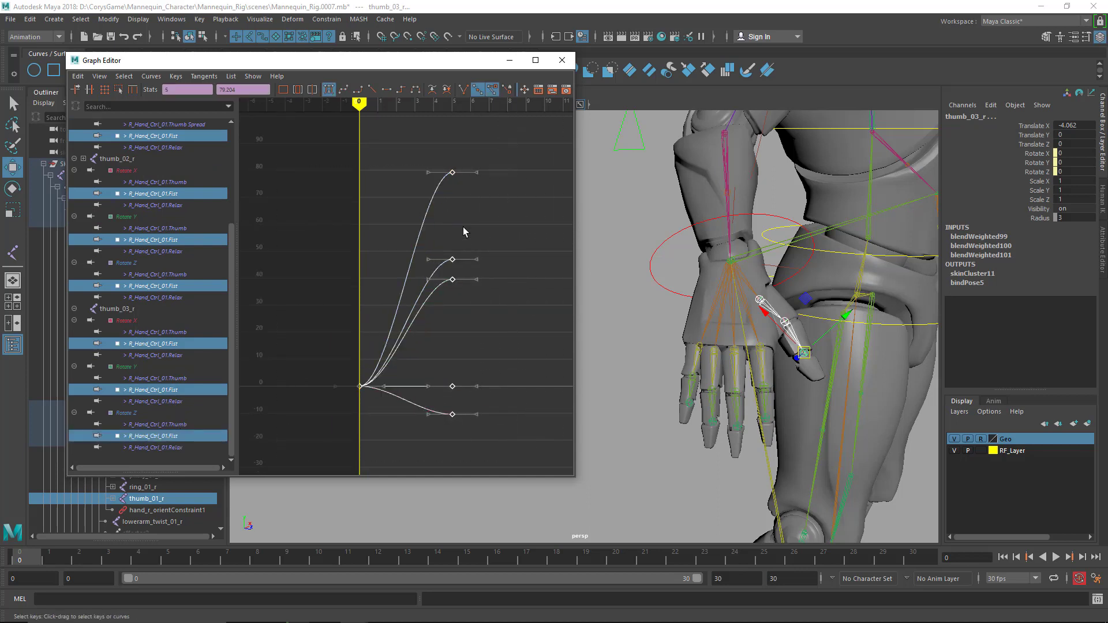
shift+middle_drag(430, 199, 504, 199)
key(f)
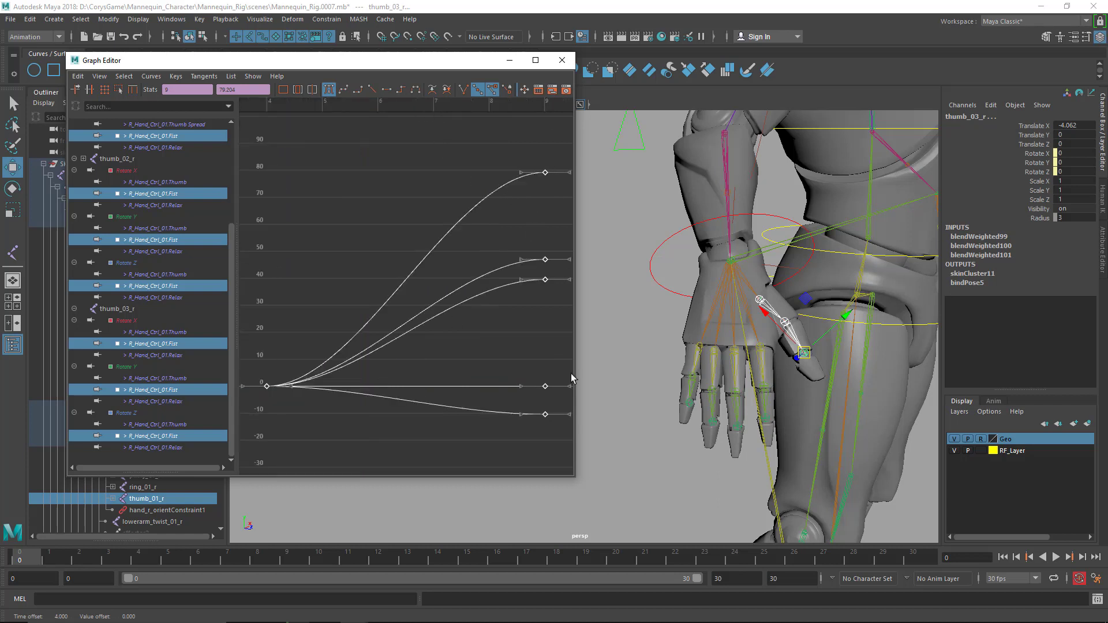
Select R_Hand_Ctrl_01 and close the Graph Editor
click(670, 248)
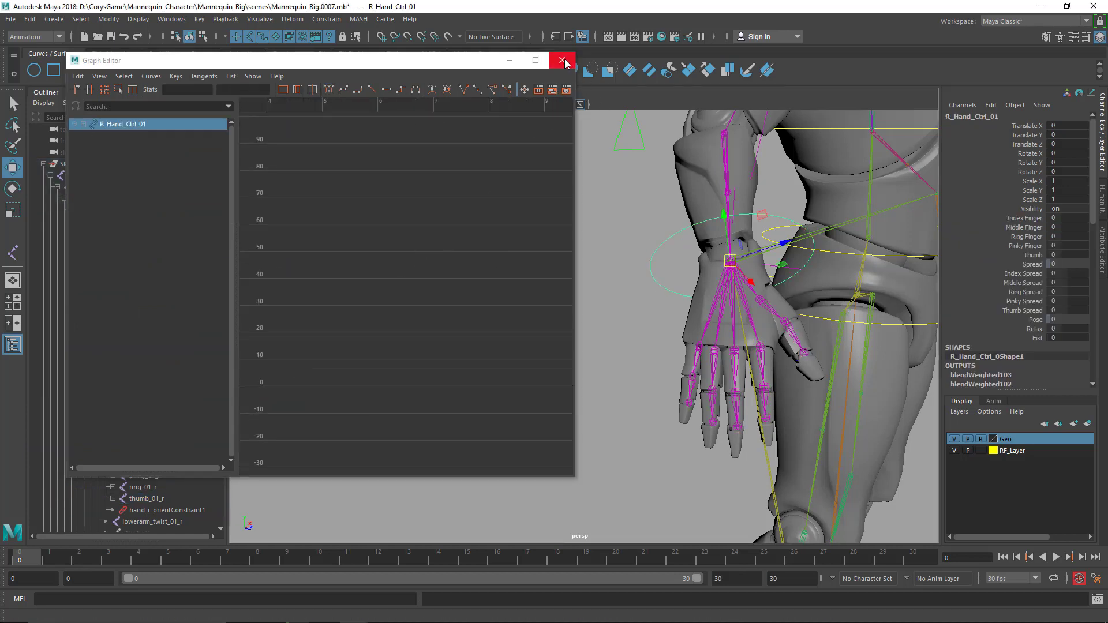
scroll(745, 303, down, 5)
alt+drag(822, 355, 784, 324)
key(q)
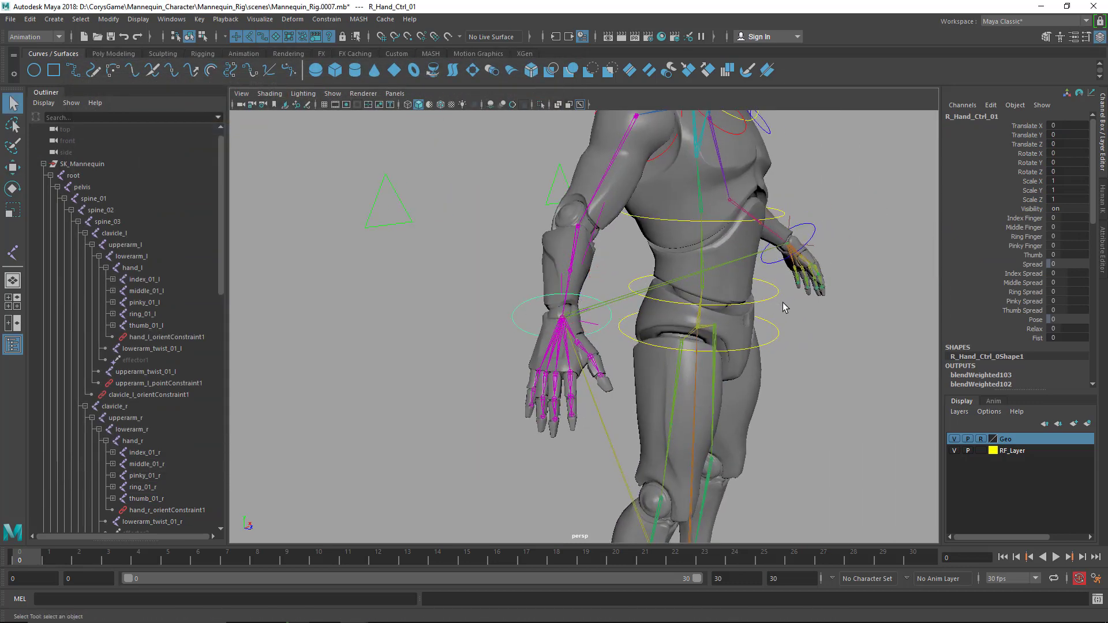
Add L_Hand_Ctrl_01 to the selection, scrub Fist on both hand controls to test the finger curl, and undo the test changes
shift+click(814, 231)
click(1021, 338)
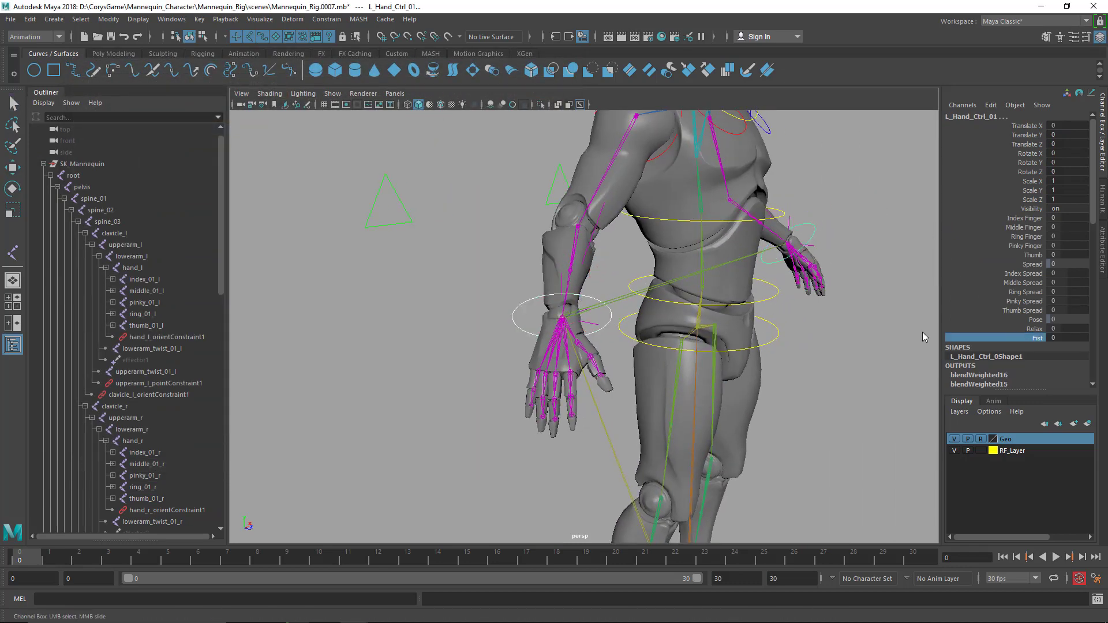
middle_drag(693, 352, 796, 350)
key(ctrl+z)
key(ctrl+z)
key(ctrl+z)
Deselect the hand controls and inspect the whole mannequin rig from its other side
scroll(837, 366, down, 8)
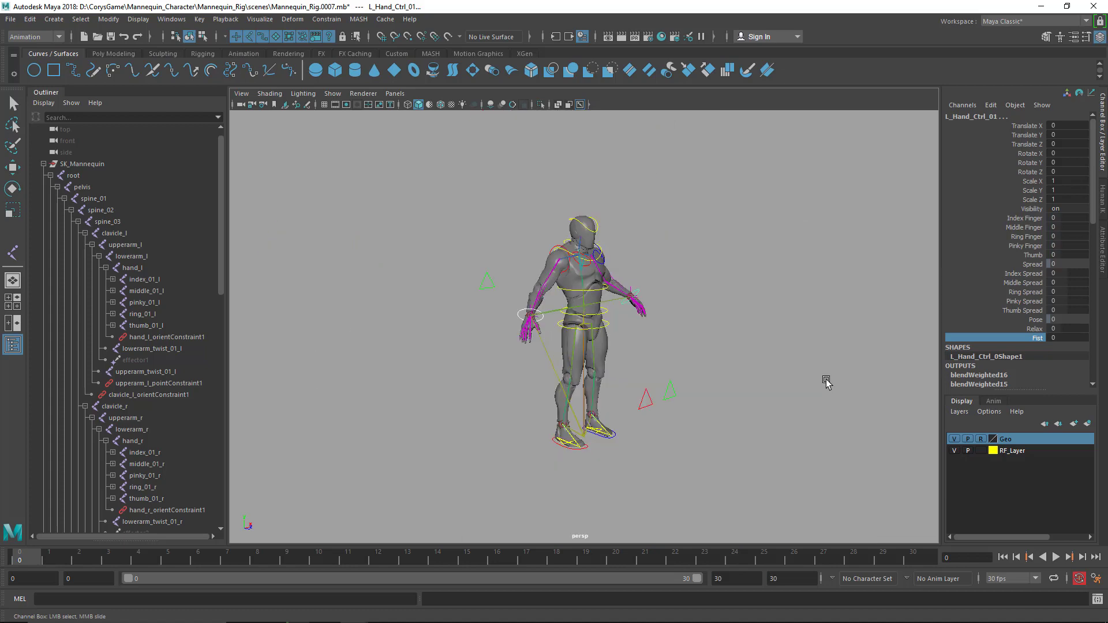
alt+drag(827, 382, 695, 376)
click(739, 399)
scroll(740, 406, up, 3)
scroll(741, 409, down, 1)
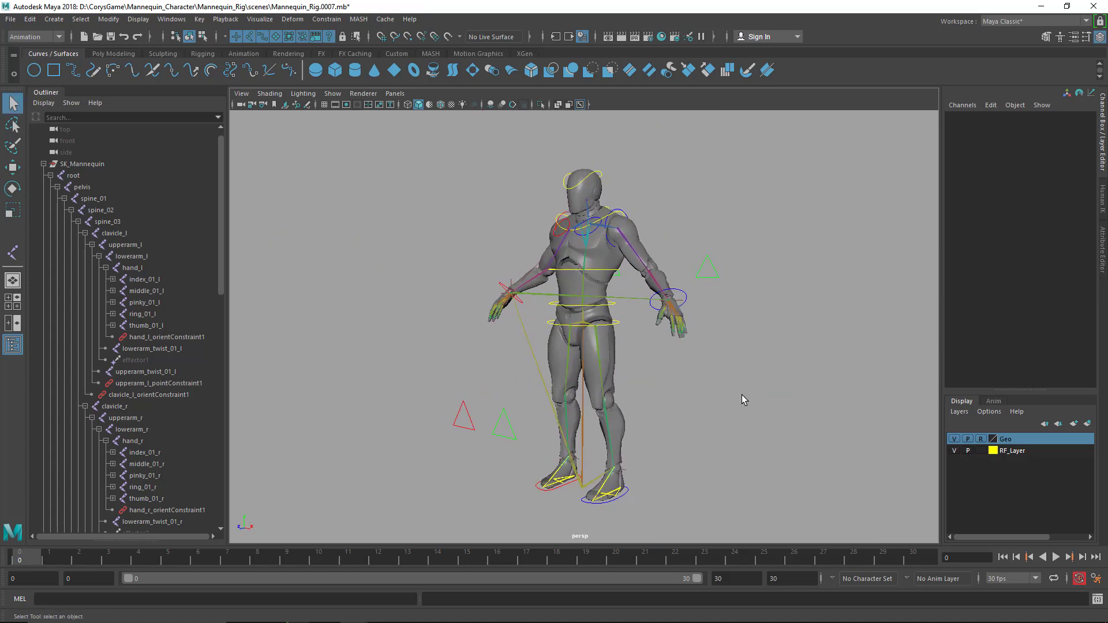